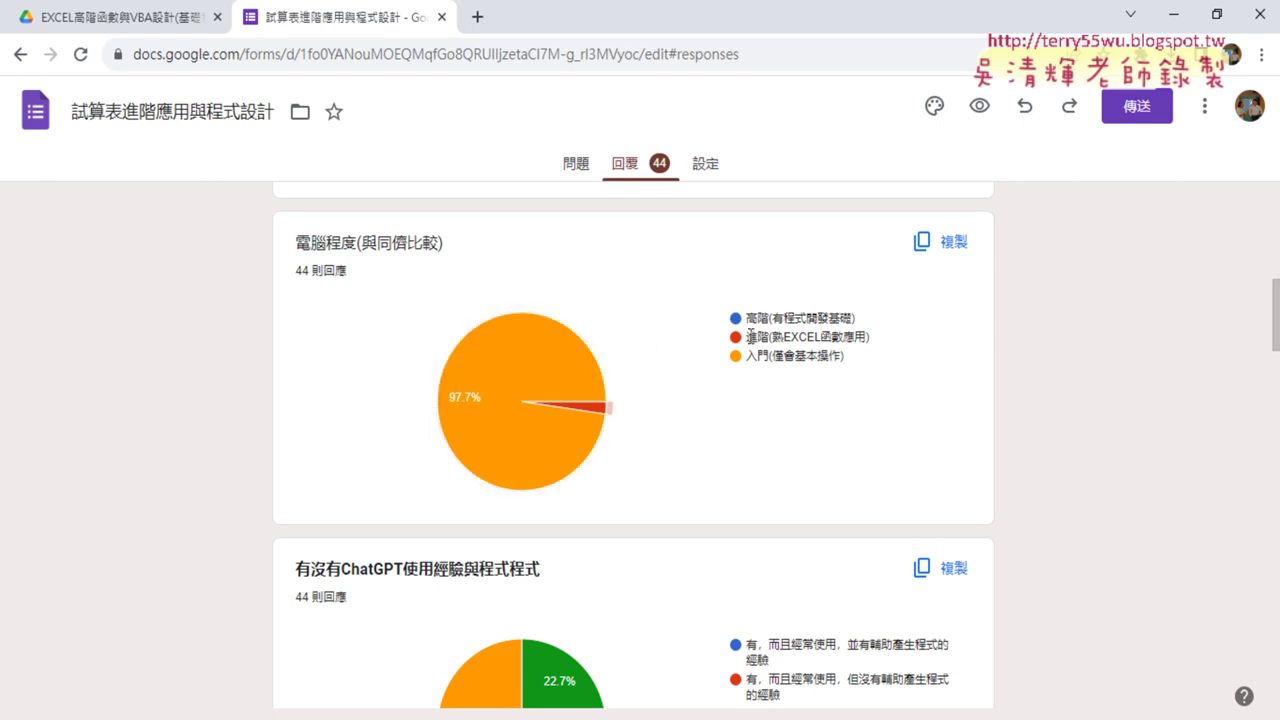
Highlight the Excel-functions wording in the red legend entry of the computer-level pie chart
left_click_drag(780, 340, 840, 352)
Scroll down until the ChatGPT-experience pie chart and its legend for 45 responses are fully visible
scroll(935, 435, "down", 1)
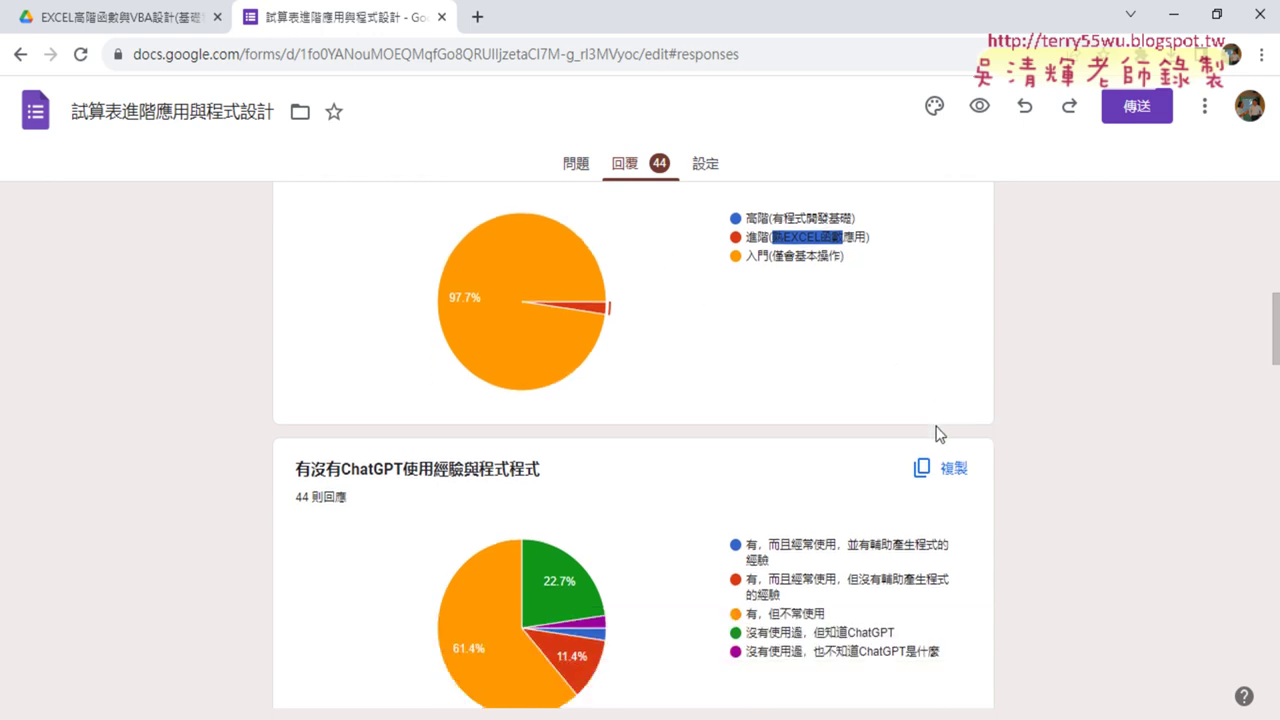
scroll(935, 435, "down", 2)
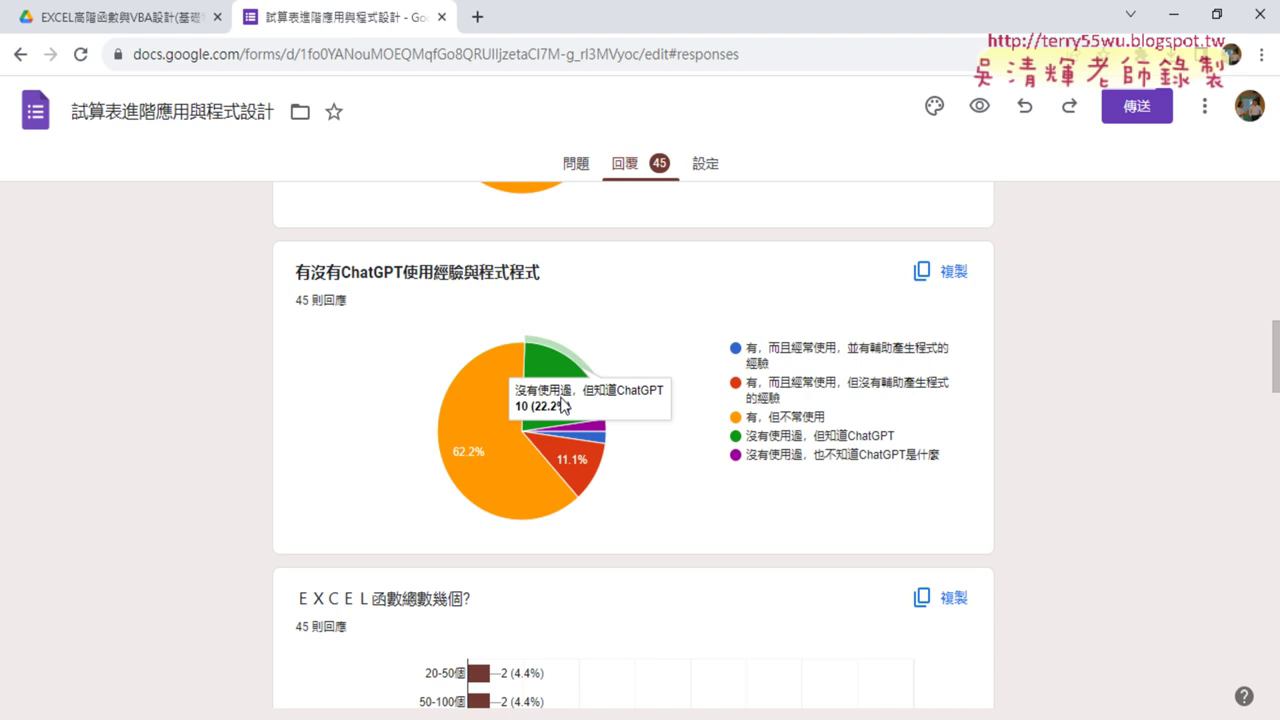
mouse_move(580, 655)
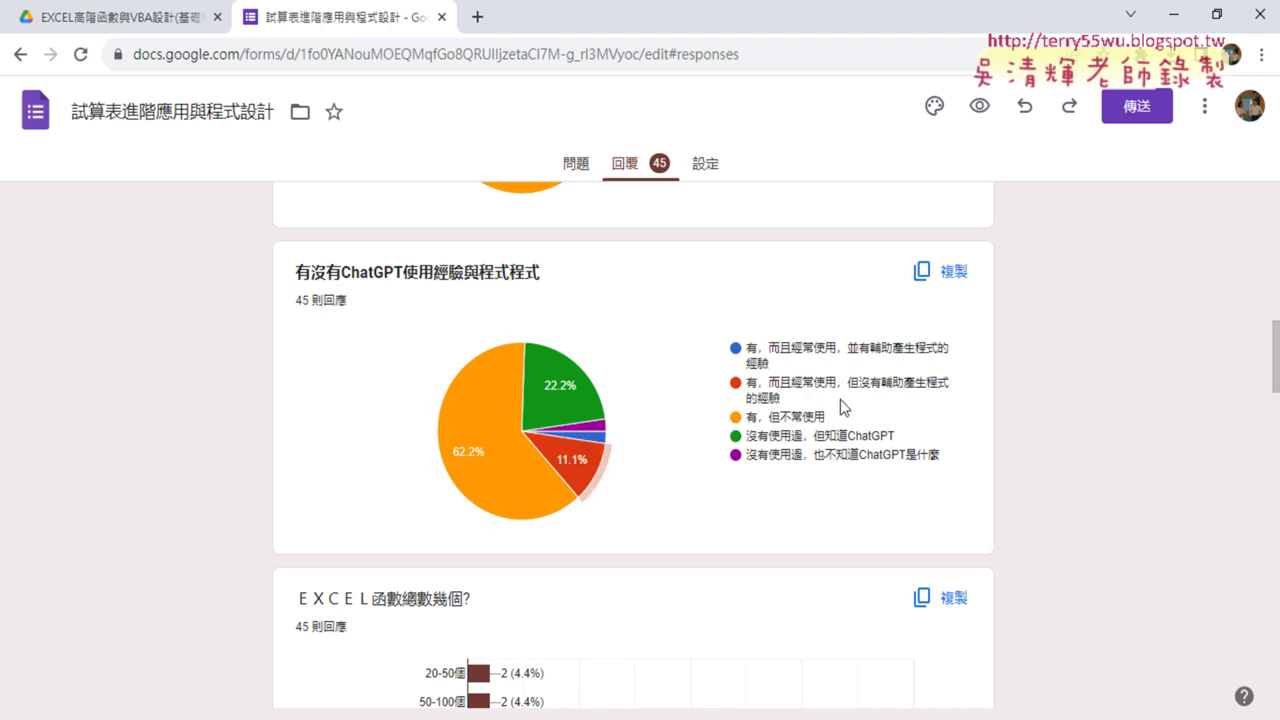
Highlight the regular-use and program-generation phrases in the first ChatGPT answer's legend text
left_click_drag(745, 348, 836, 346)
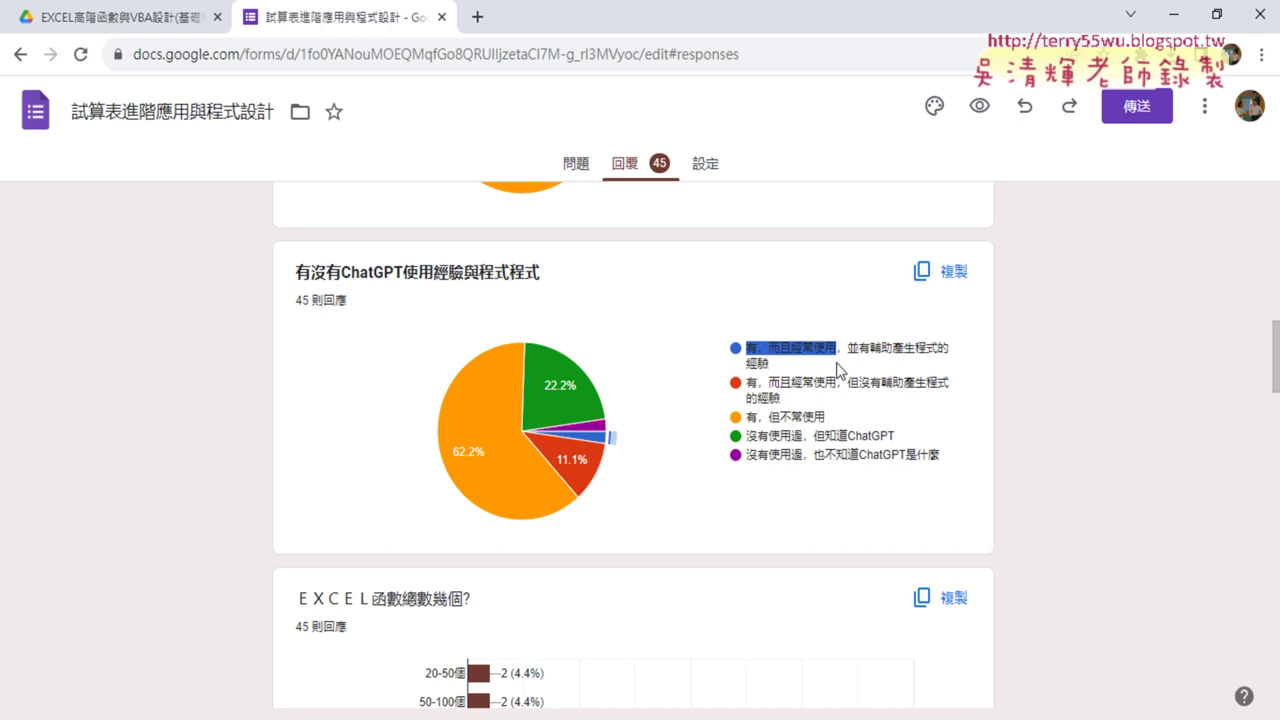
left_click_drag(836, 348, 768, 348)
mouse_move(860, 348)
left_mouse_down()
mouse_move(944, 347)
mouse_move(943, 366)
left_mouse_up()
left_click_drag(775, 385, 772, 368)
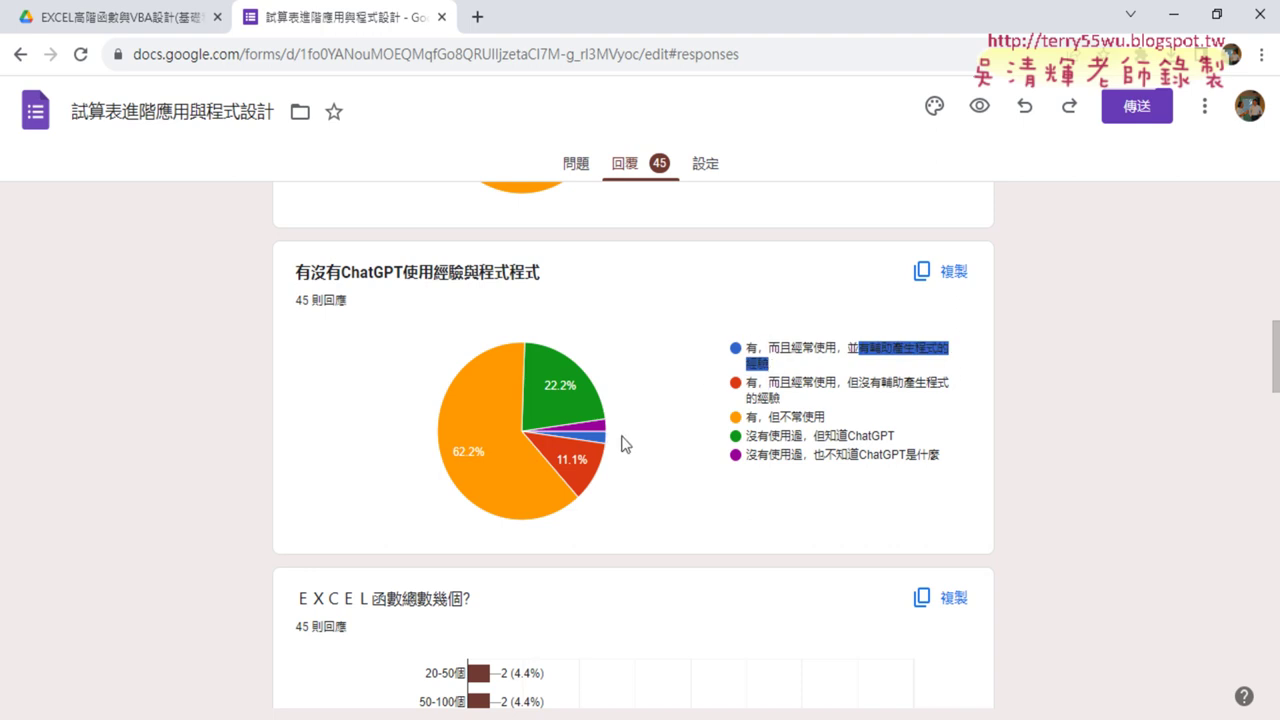
mouse_move(497, 387)
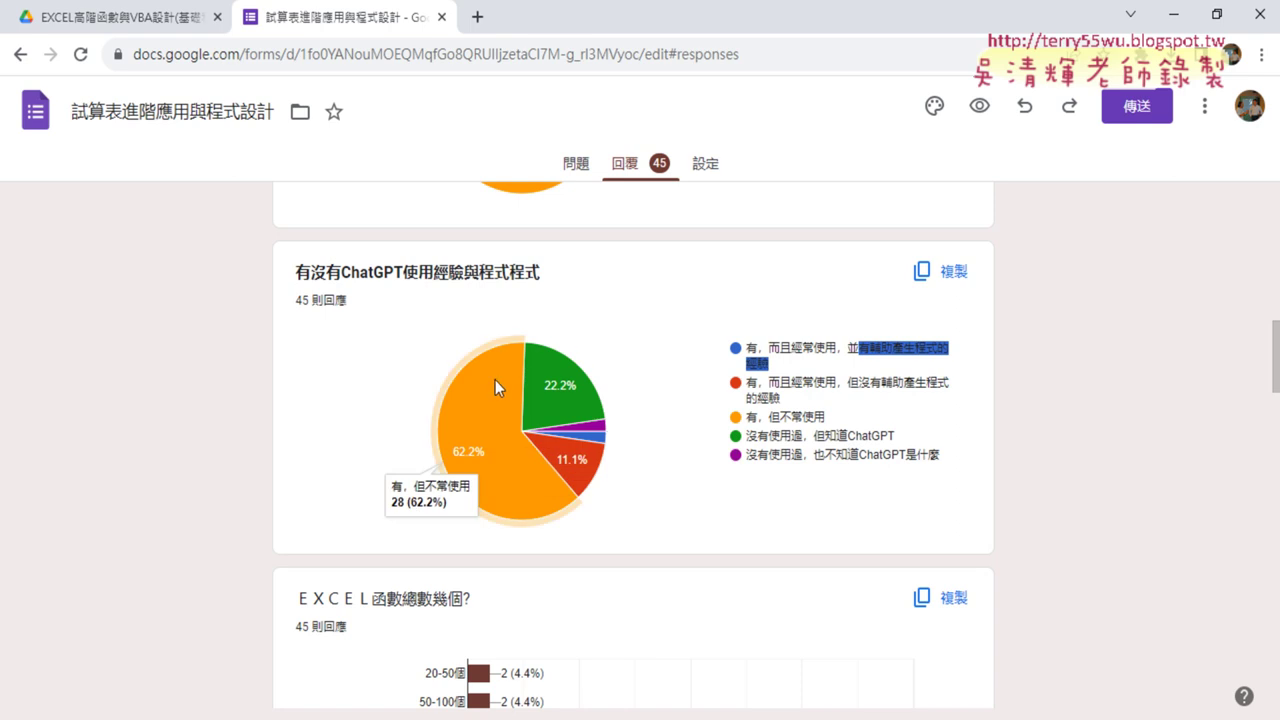
Select the word ChatGPT in the ChatGPT-experience chart's question title
left_click_drag(343, 274, 405, 274)
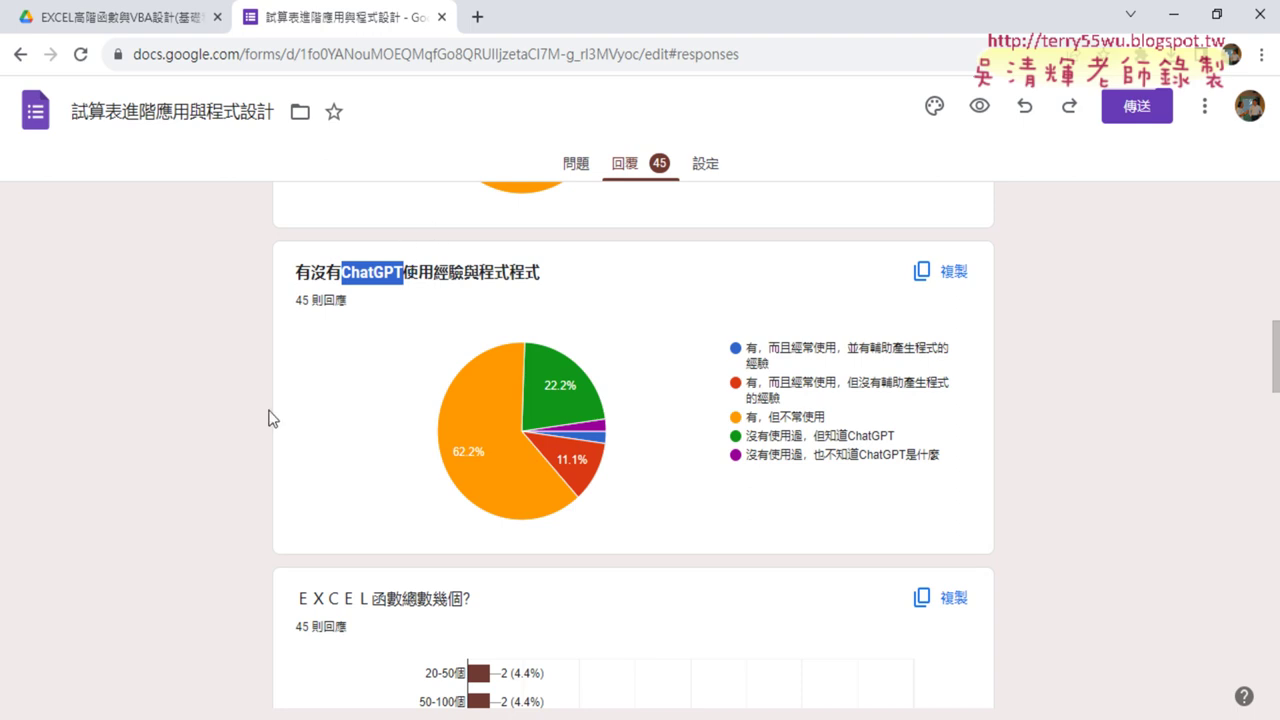
Scroll down to the Excel function-count bar chart showing 35 unsure answers (77.8%)
scroll(223, 431, "down", 3)
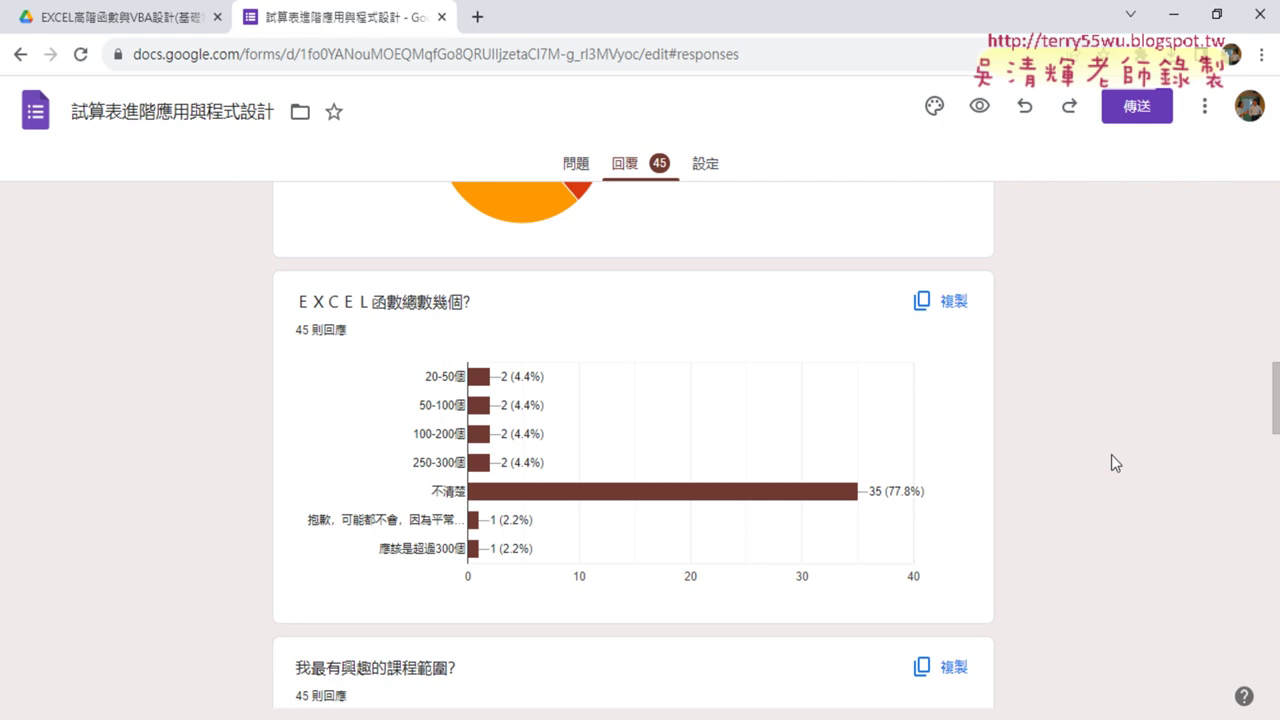
Scroll to the course-interest chart, where EXCEL與VBA視覺化圖報表 leads with 27 votes
scroll(1111, 456, "down", 3)
scroll(1111, 456, "down", 2)
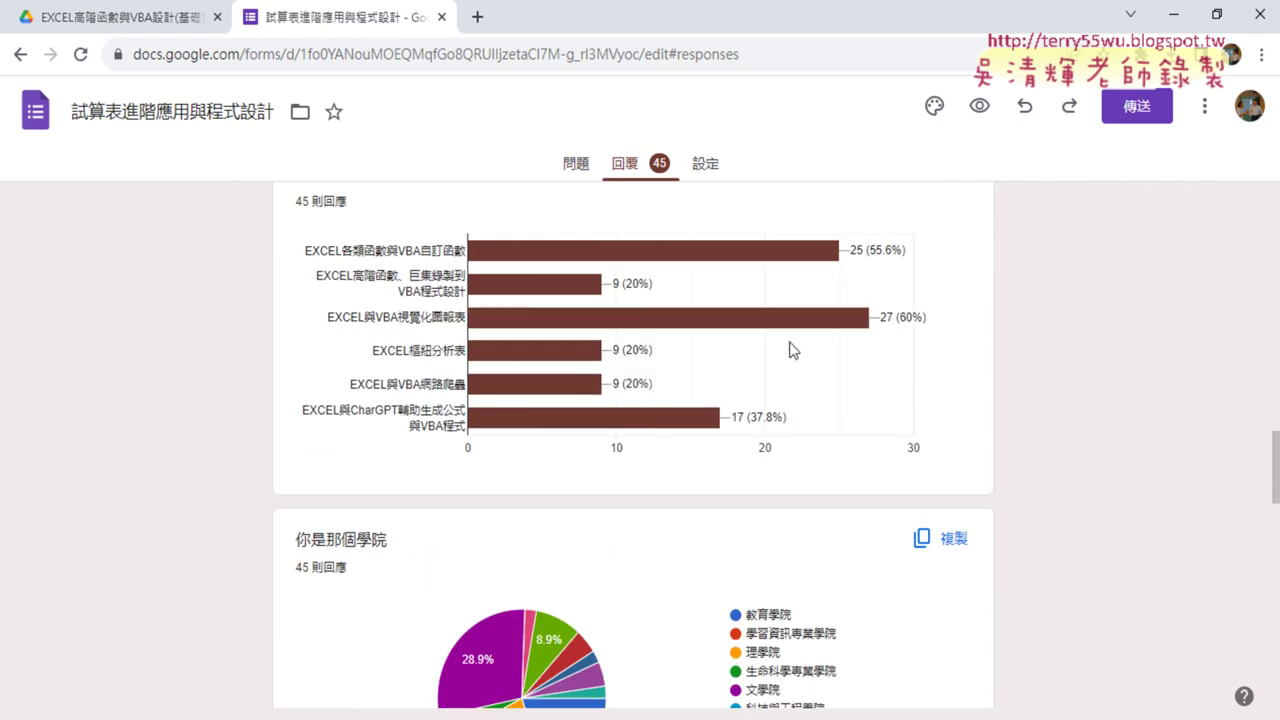
mouse_move(766, 318)
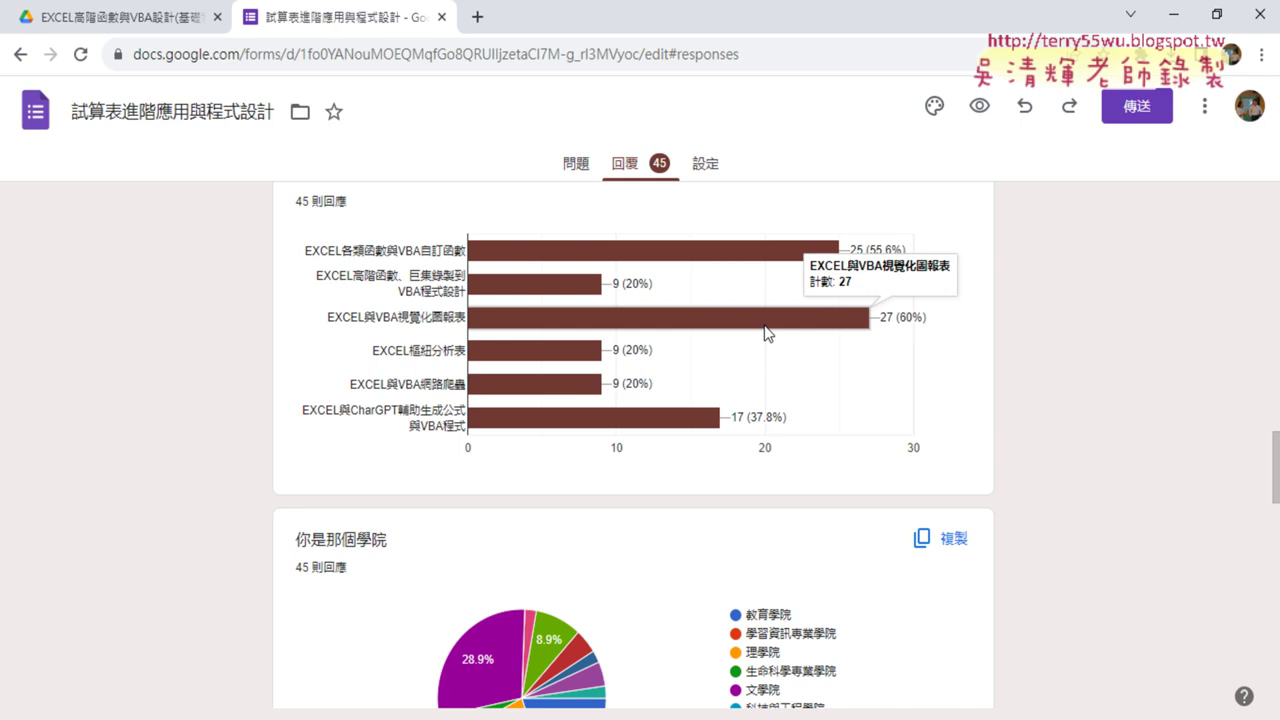
scroll(765, 333, "up", 1)
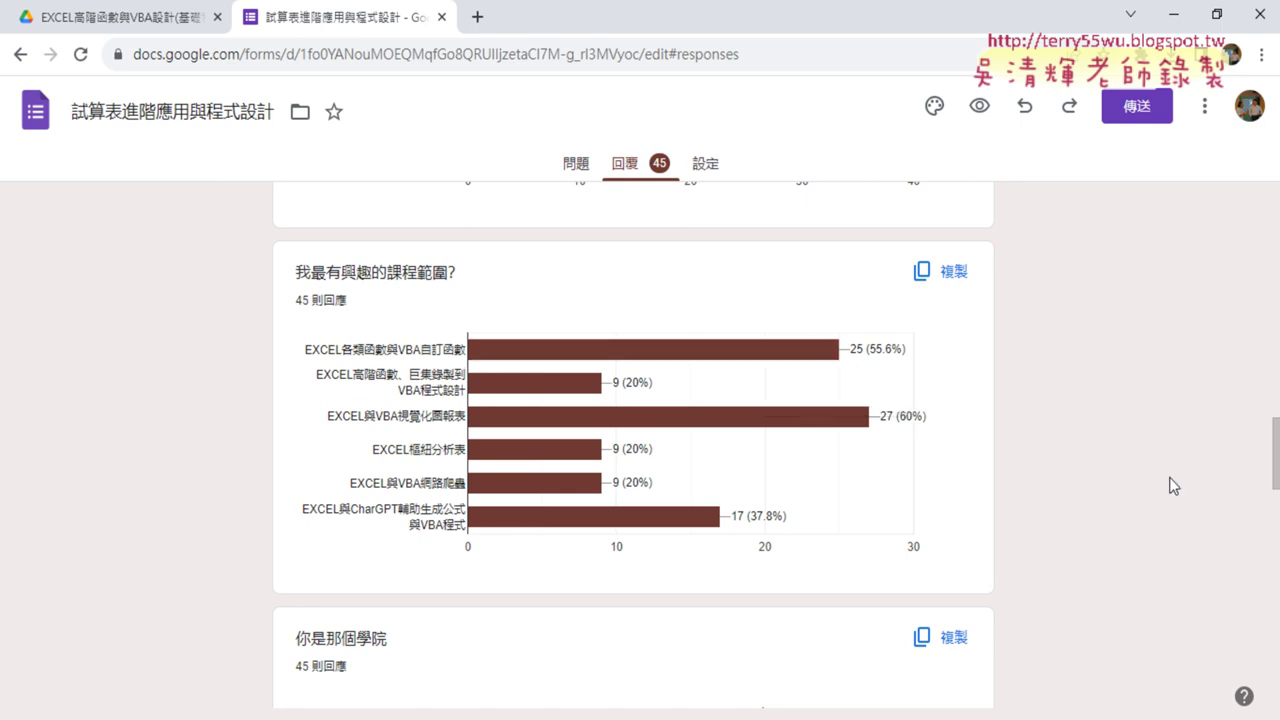
scroll(1172, 485, "down", 3)
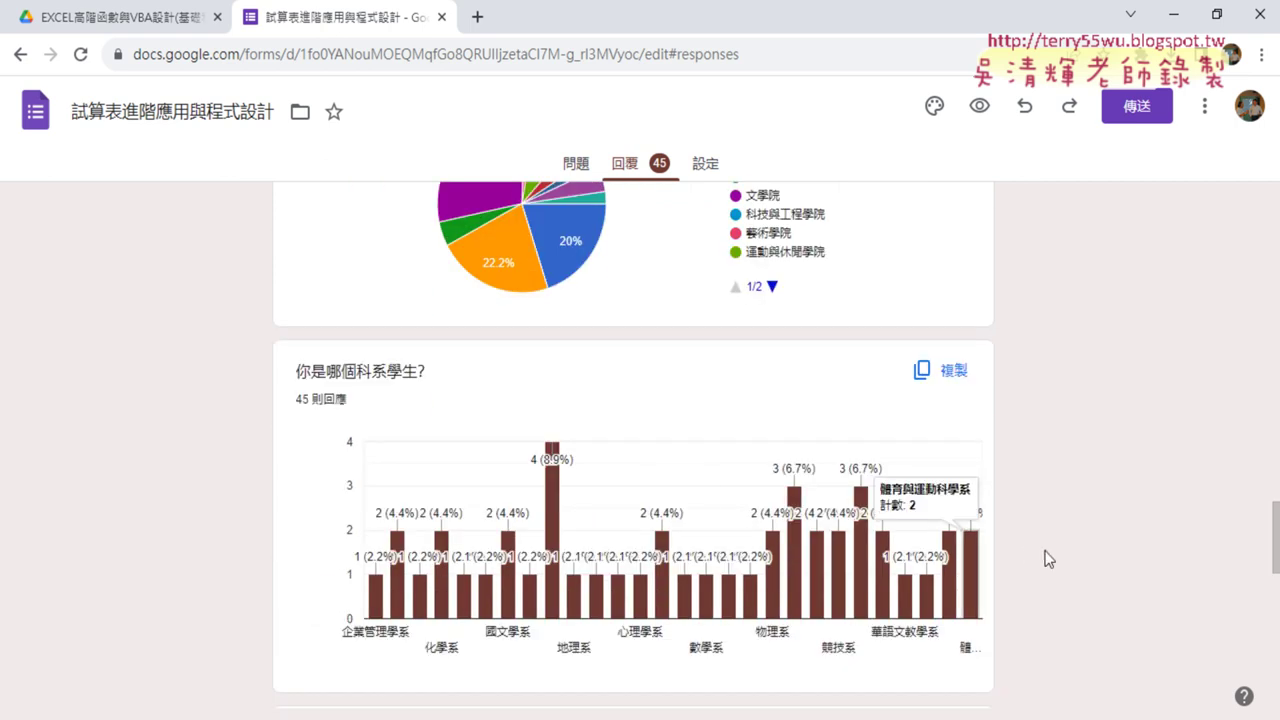
Scroll through the remaining survey charts, then minimize Chrome to reveal PowerPoint's 課程綱要 slide
scroll(1111, 557, "down", 2)
scroll(1020, 474, "down", 6)
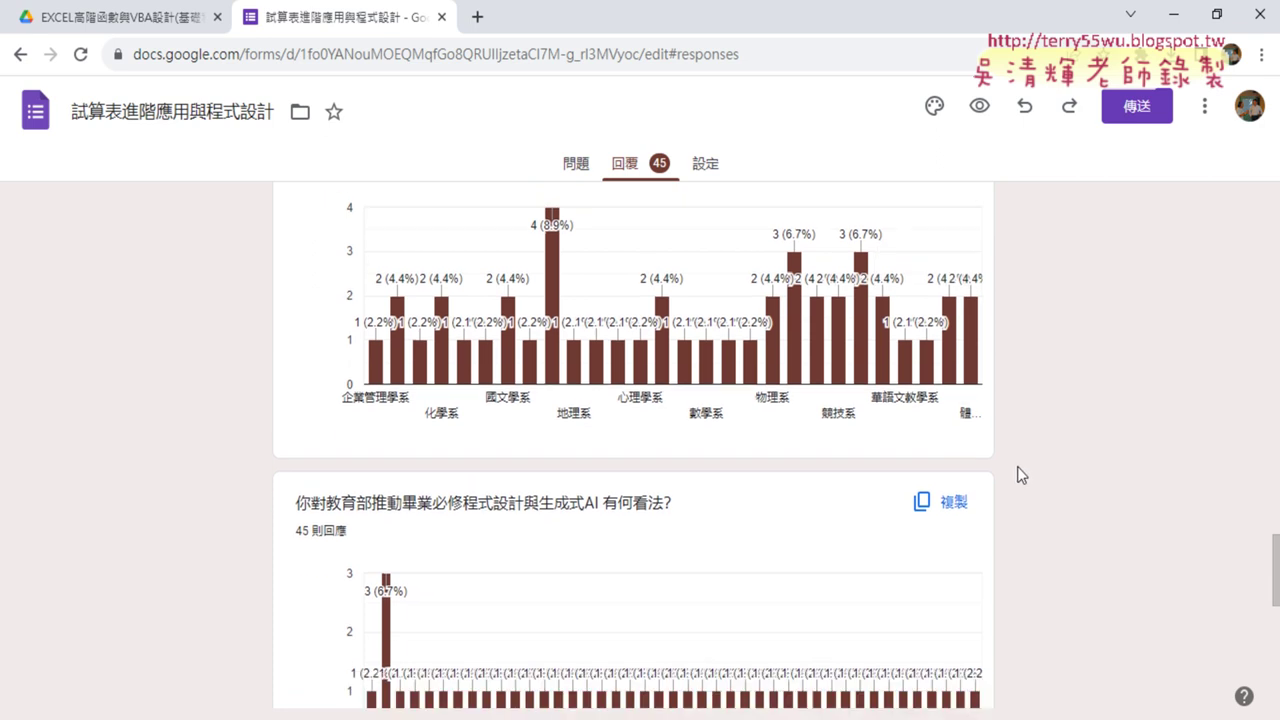
scroll(1055, 467, "up", 2)
scroll(1055, 467, "up", 1)
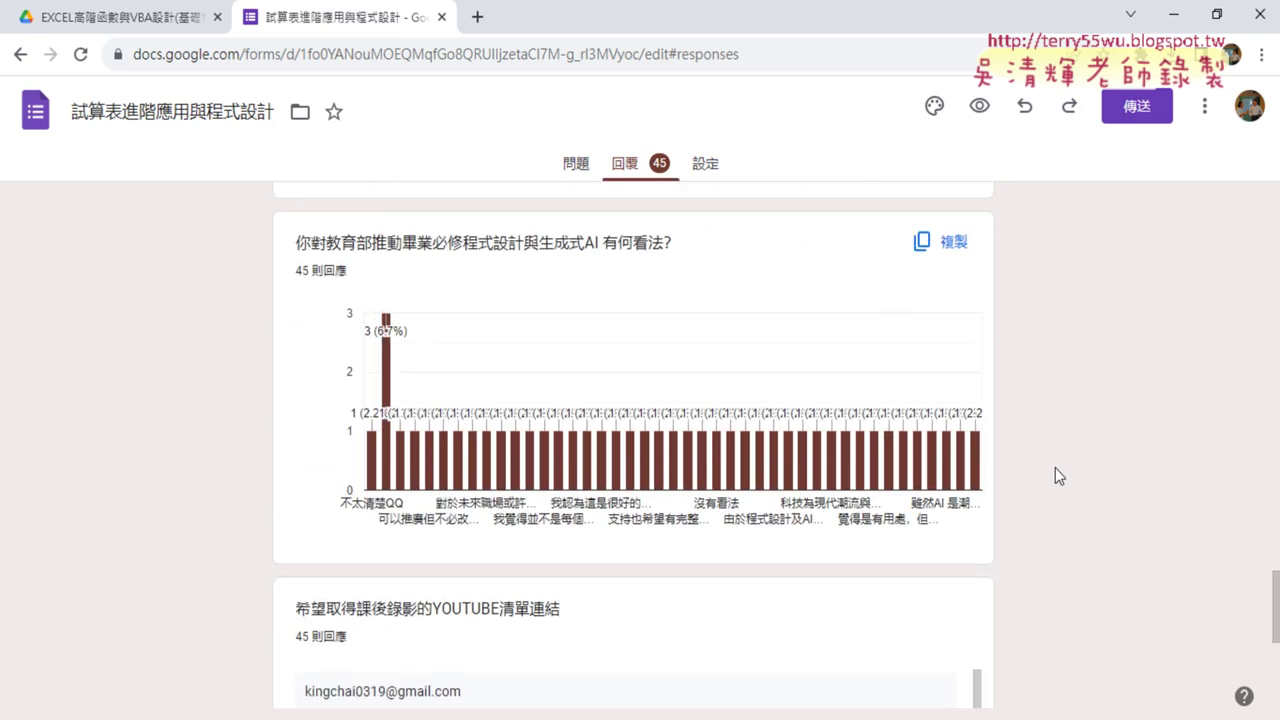
scroll(1055, 467, "up", 1)
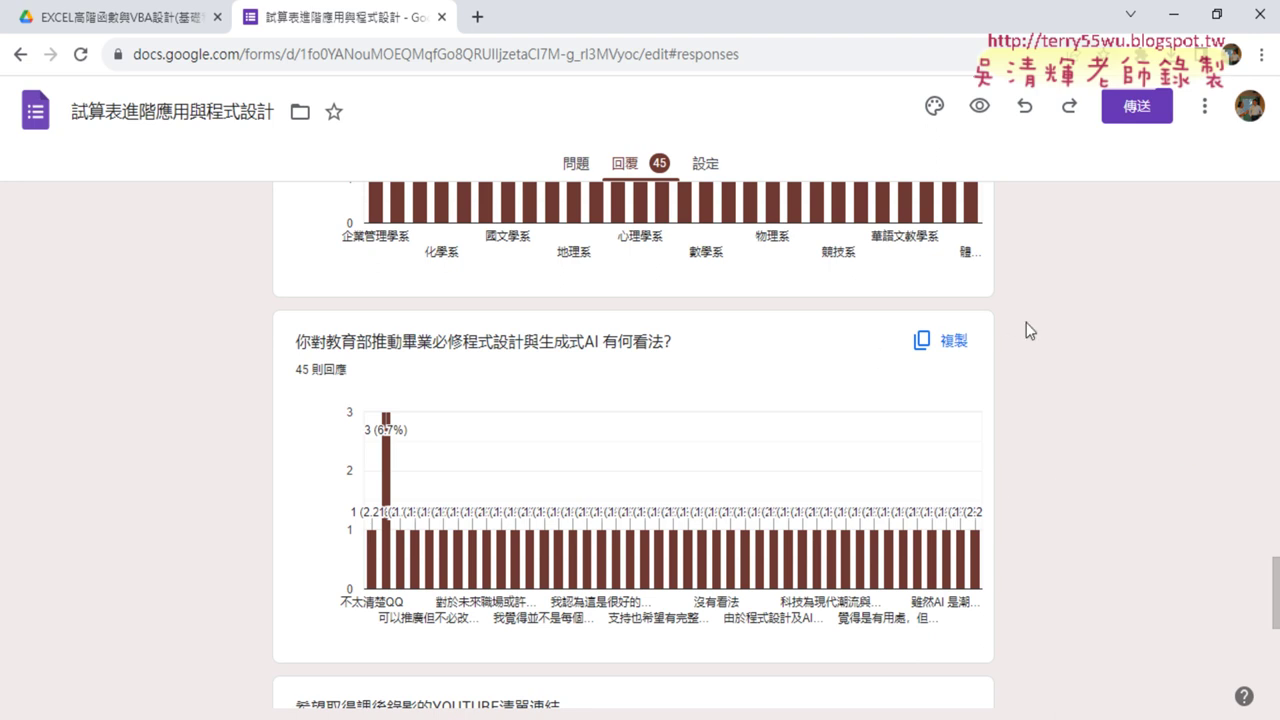
left_click(1173, 15)
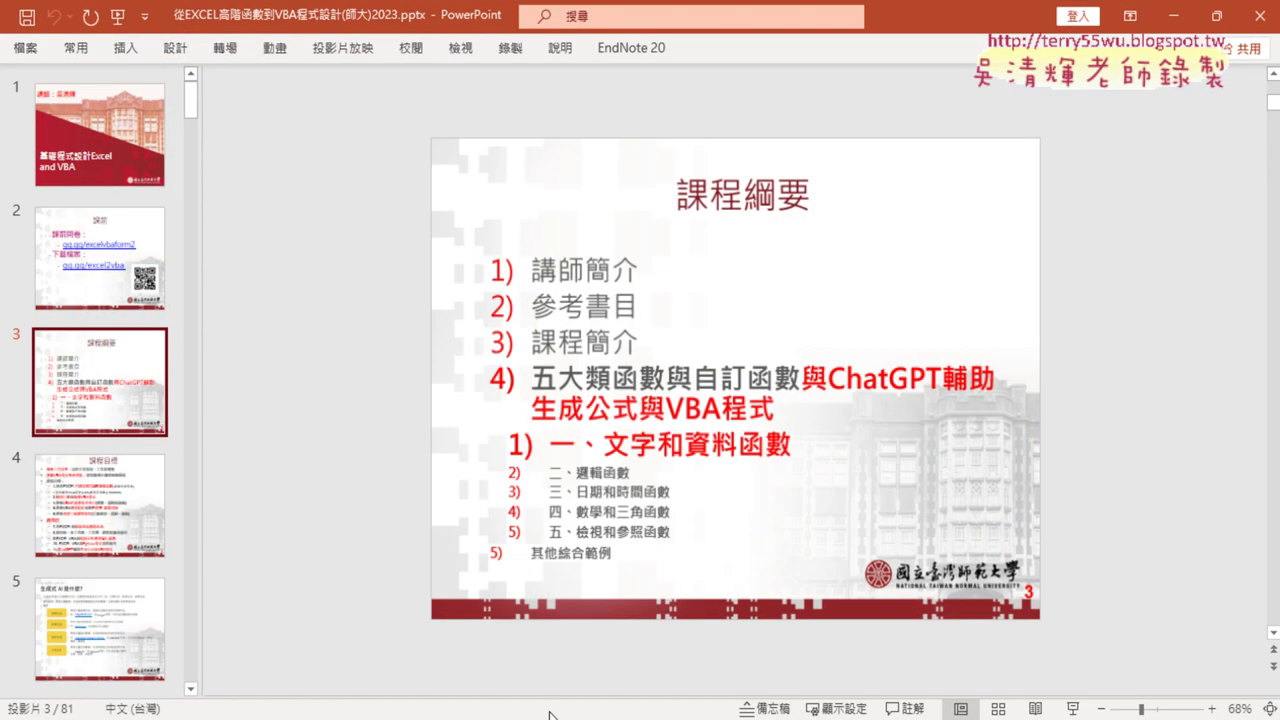
left_click(137, 167)
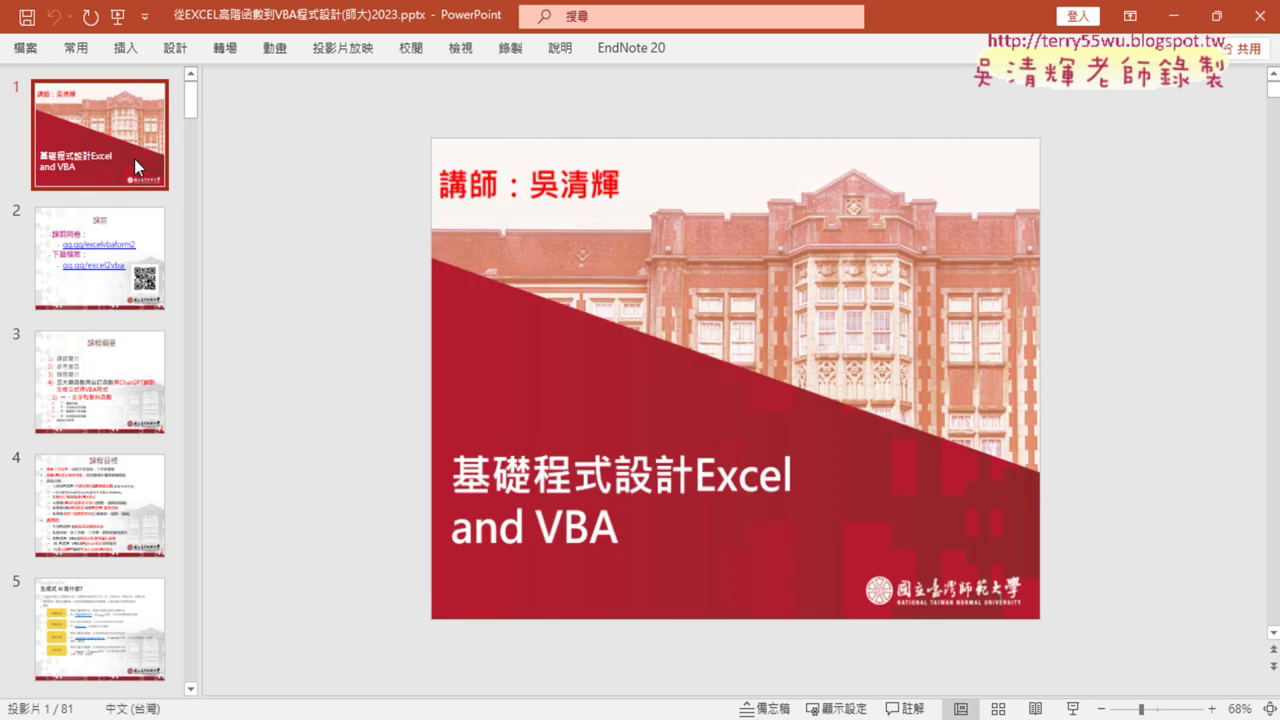
left_click(147, 270)
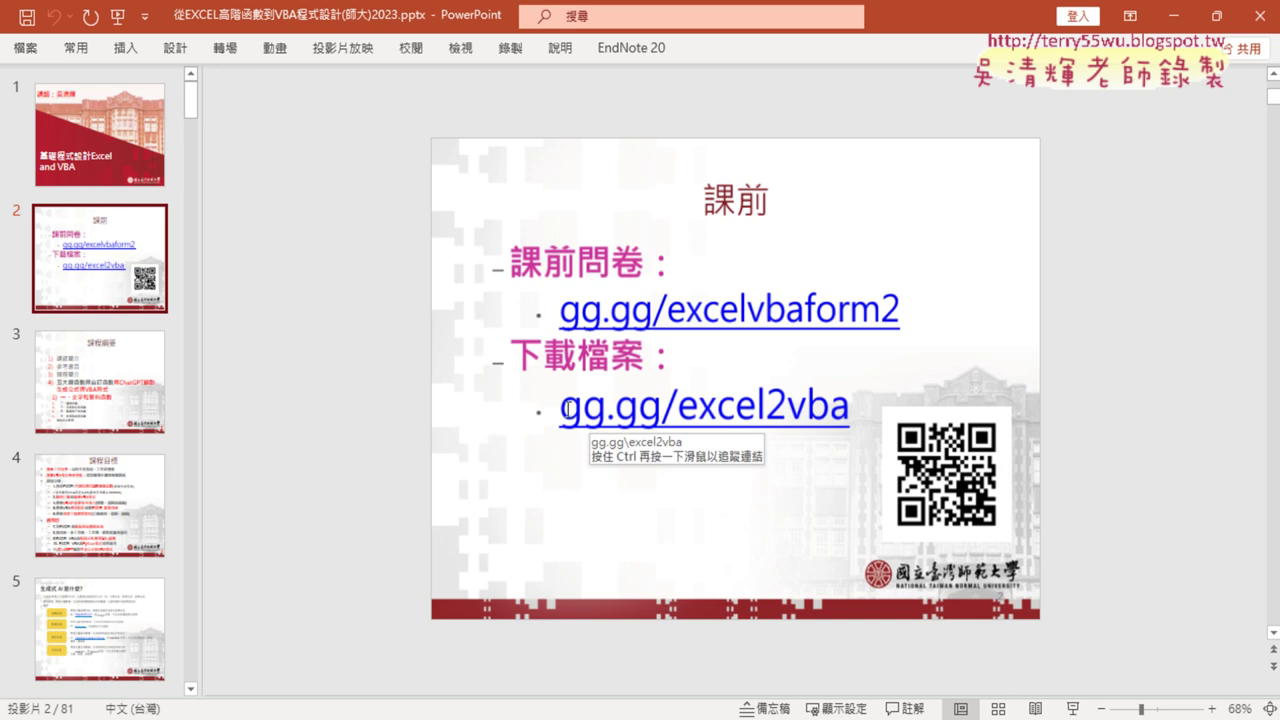
double_click(734, 400)
key("ctrl+c")
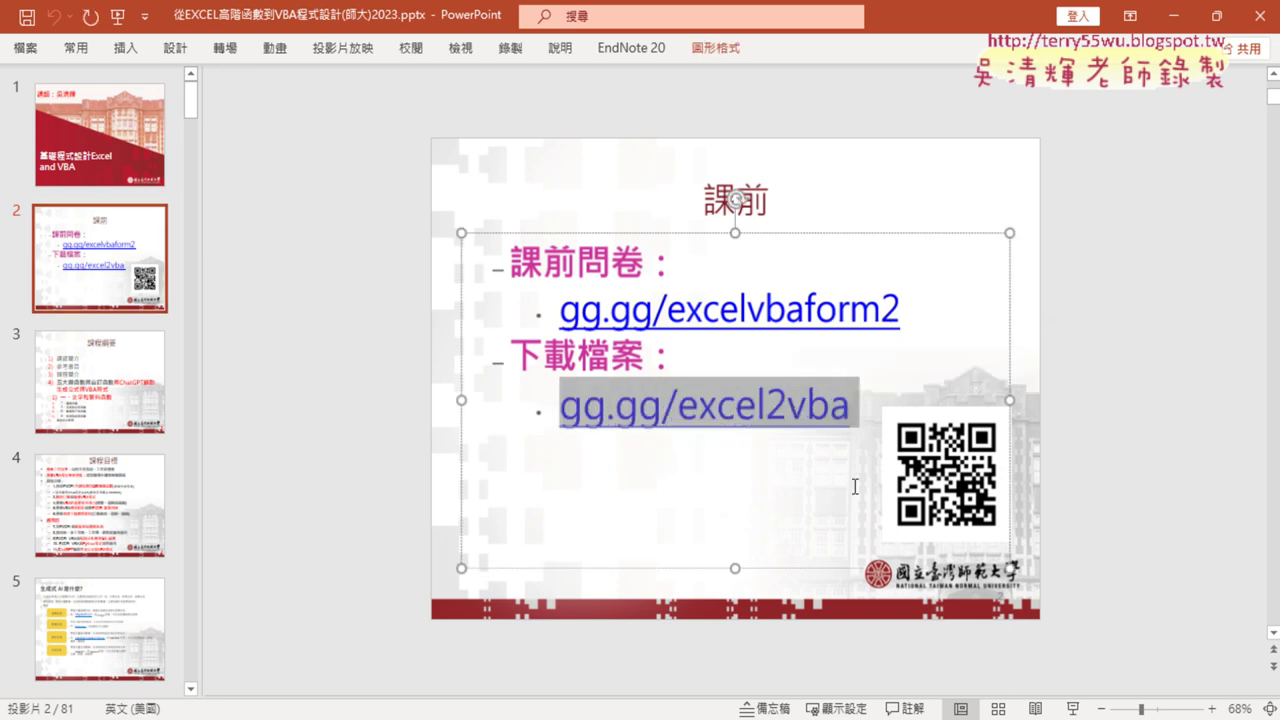
key("alt+Tab")
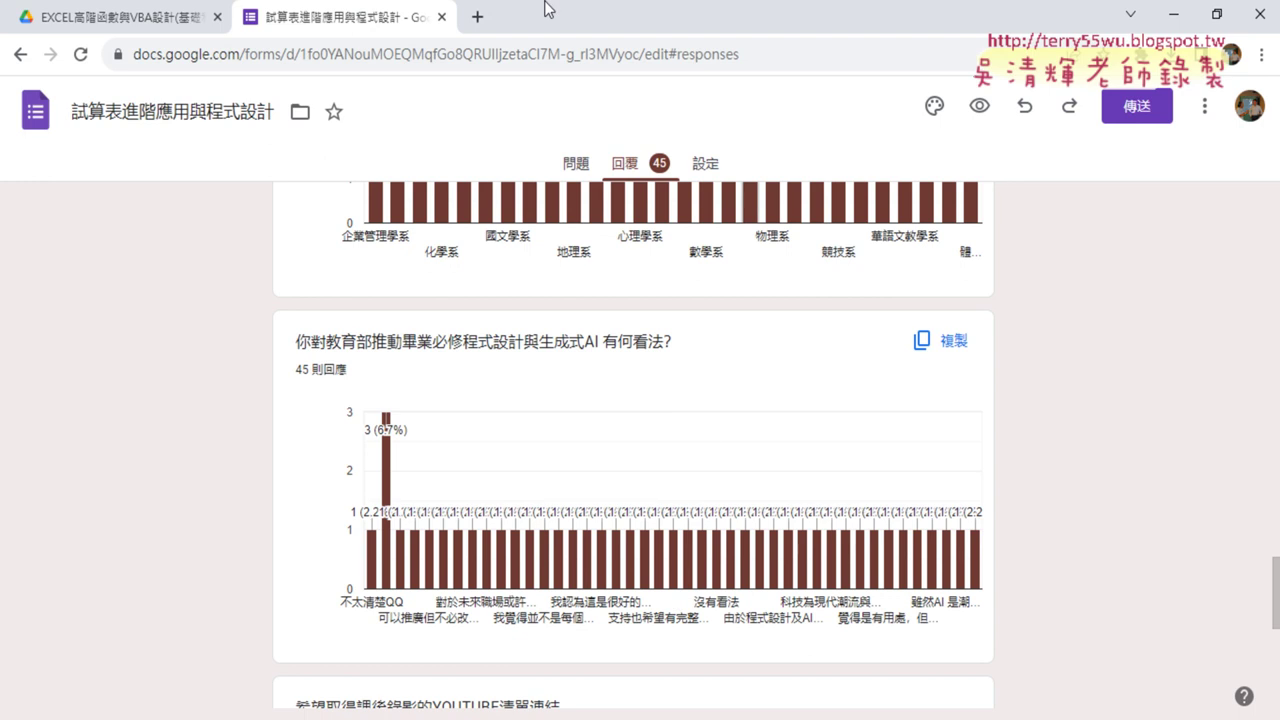
left_click(478, 17)
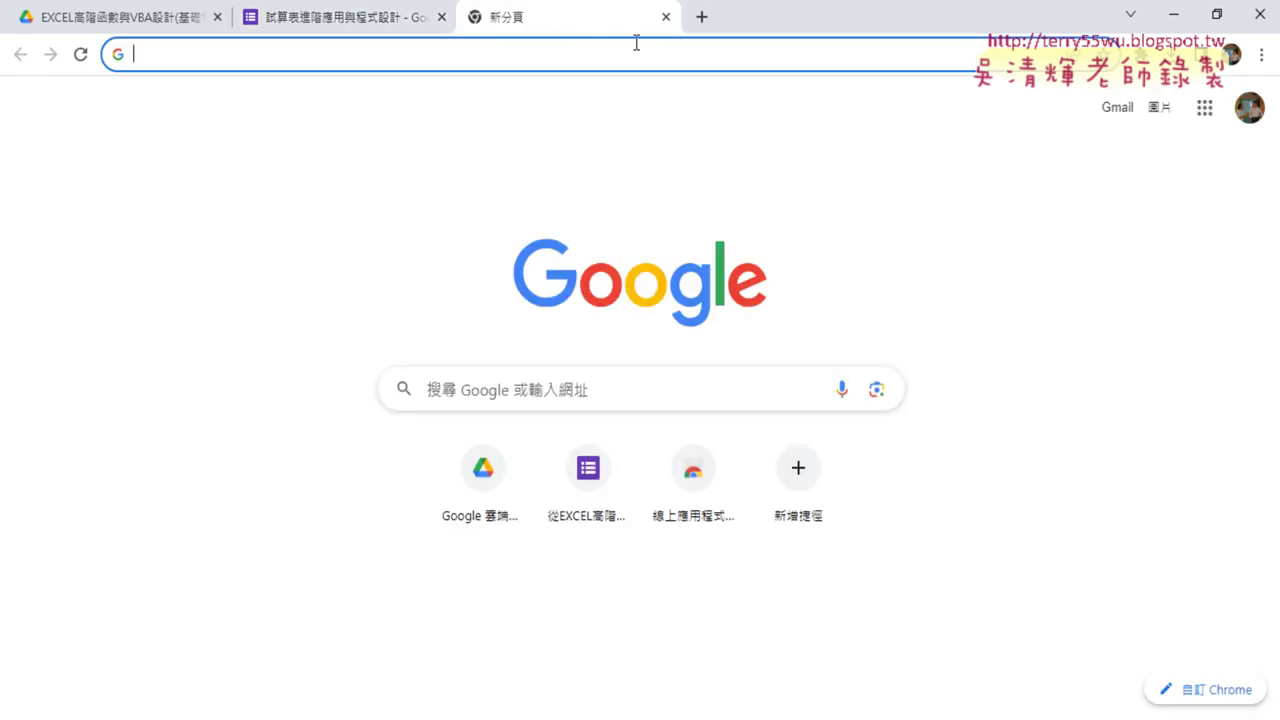
key("ctrl+v")
key("Return")
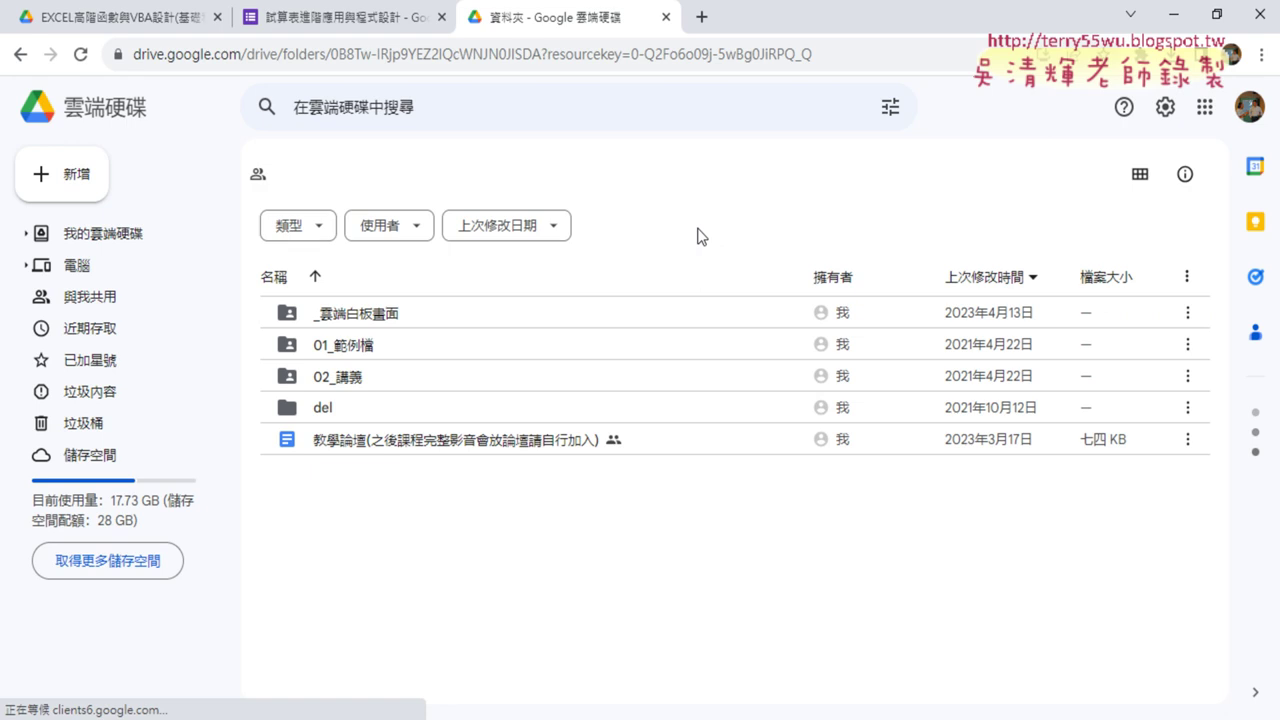
Download 範例檔.zip from the 01_範例檔 folder
left_click(392, 355)
double_click(392, 355)
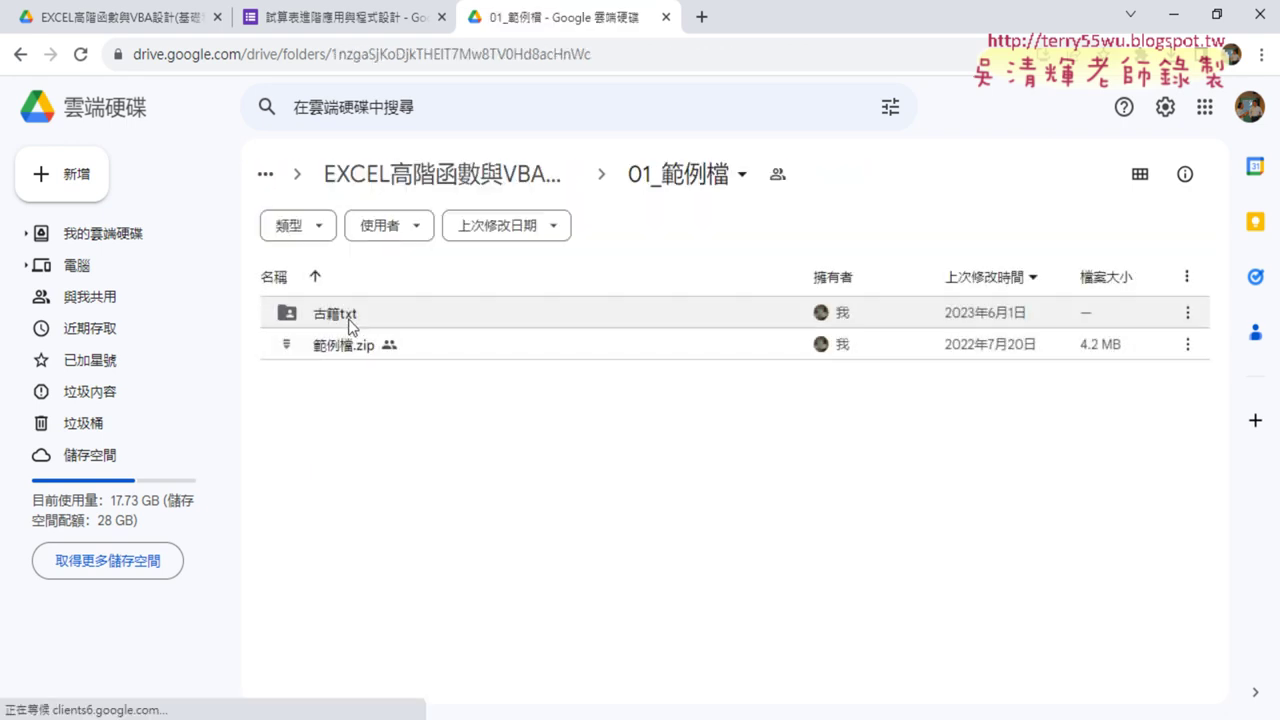
left_click(355, 350)
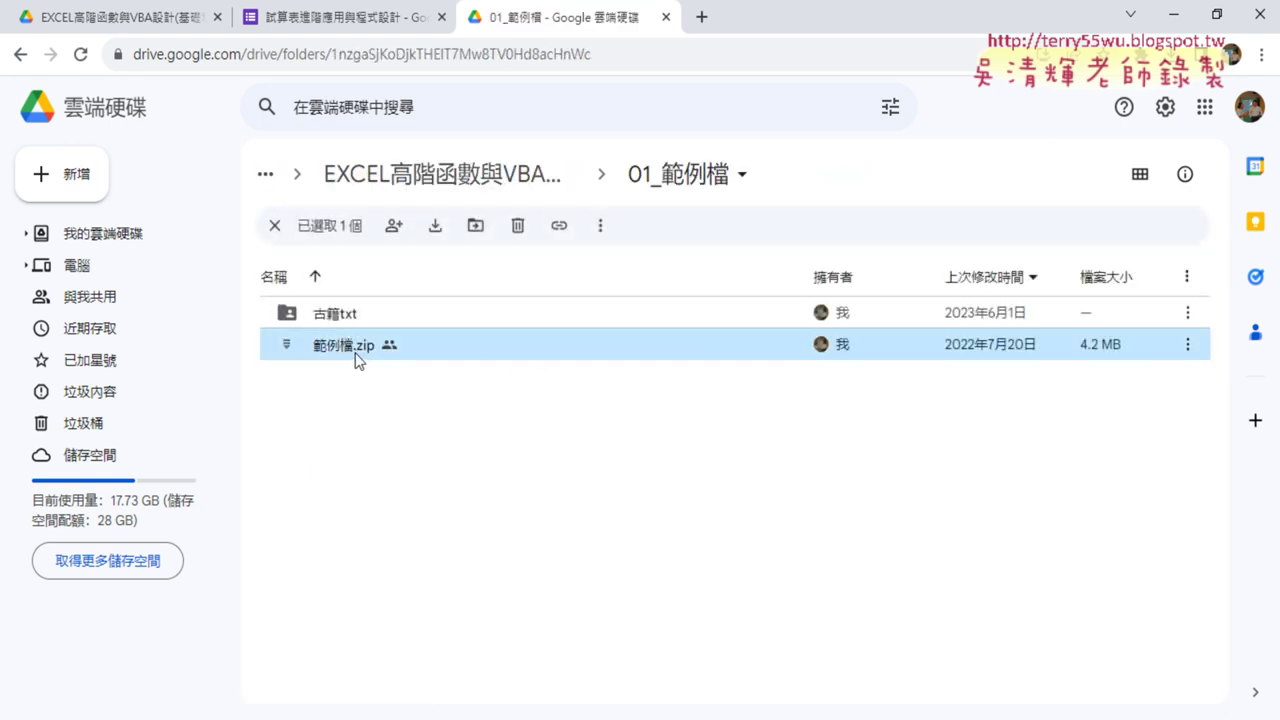
right_click(348, 358)
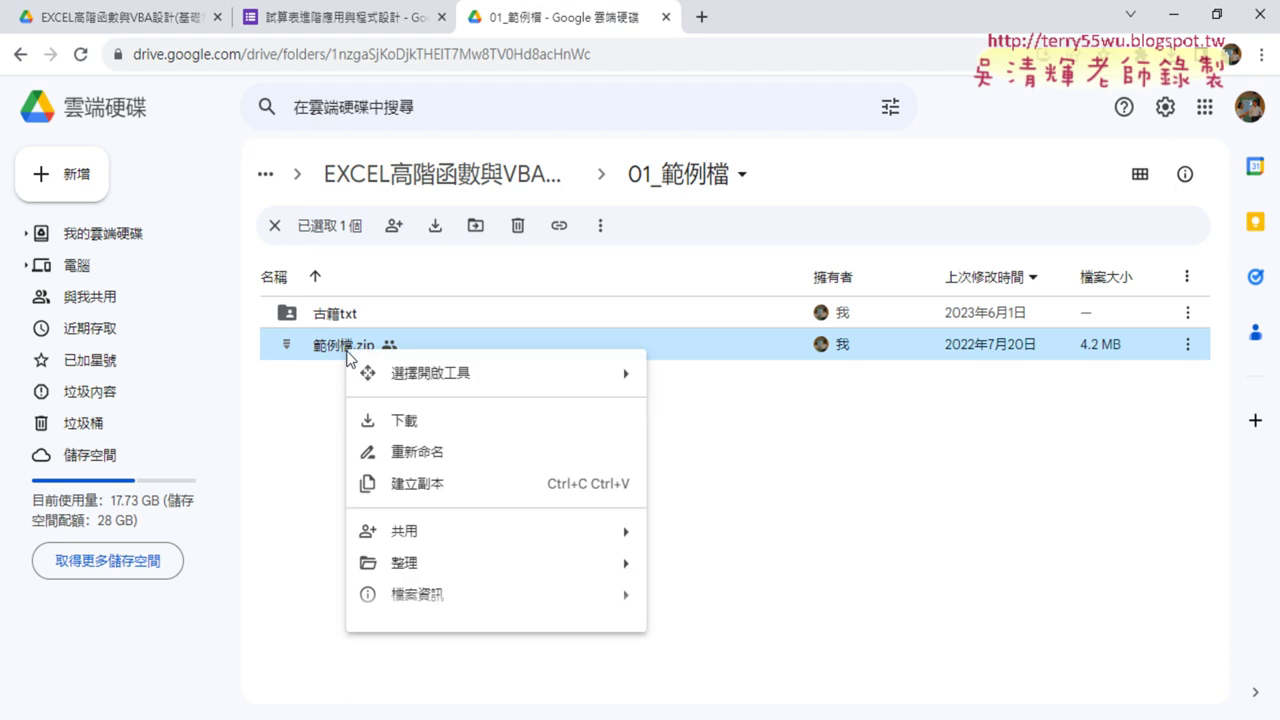
left_click(440, 425)
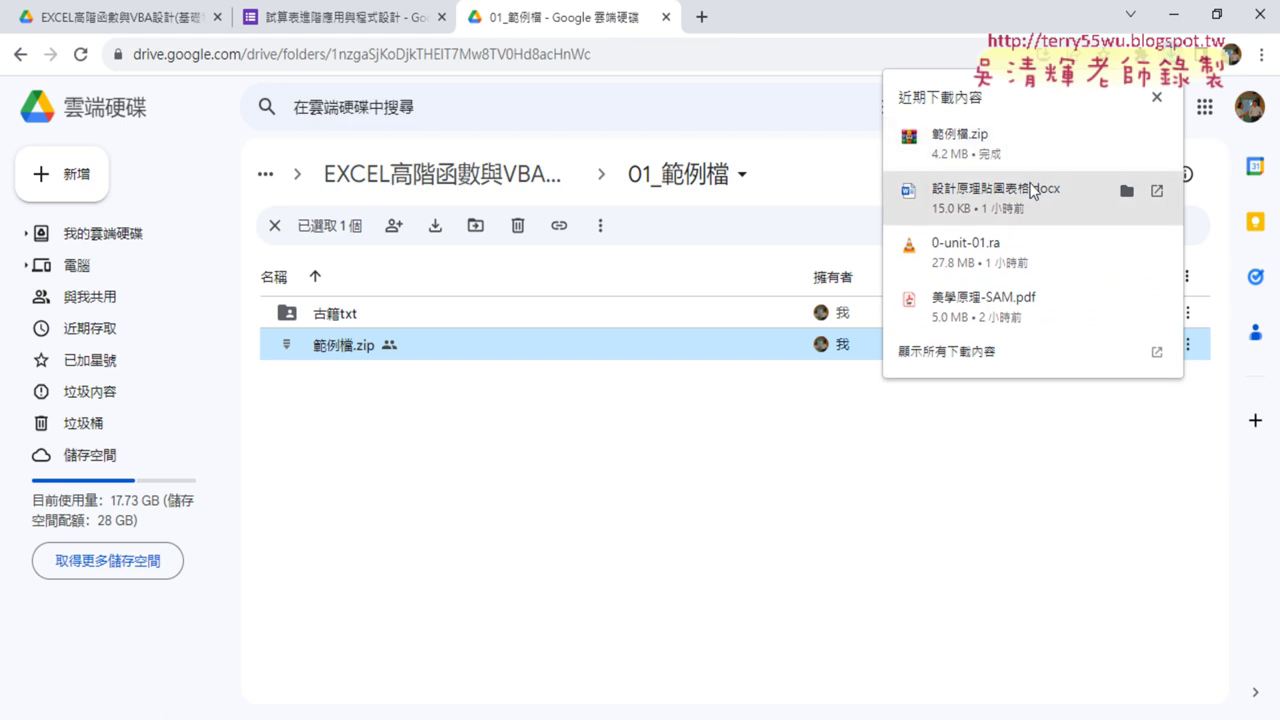
Drag 範例檔.zip from Downloads onto the desktop and extract it there, replacing existing files
left_click(1127, 135)
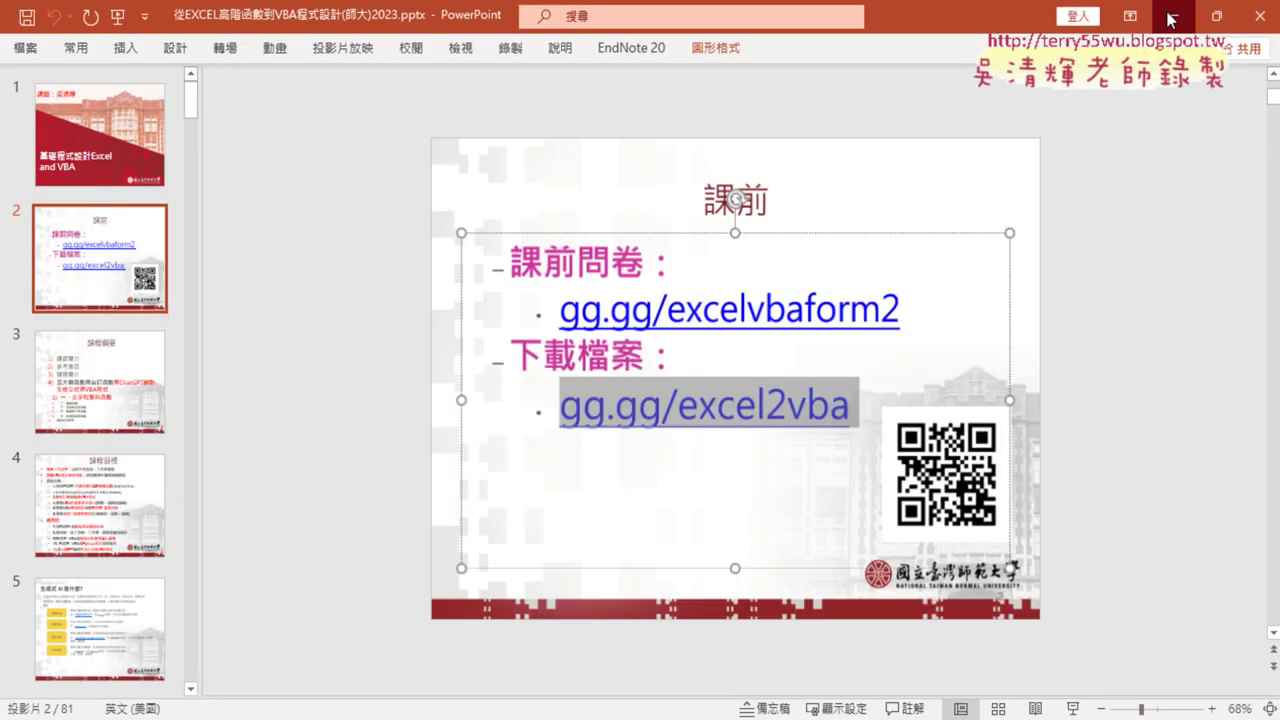
left_click(1172, 10)
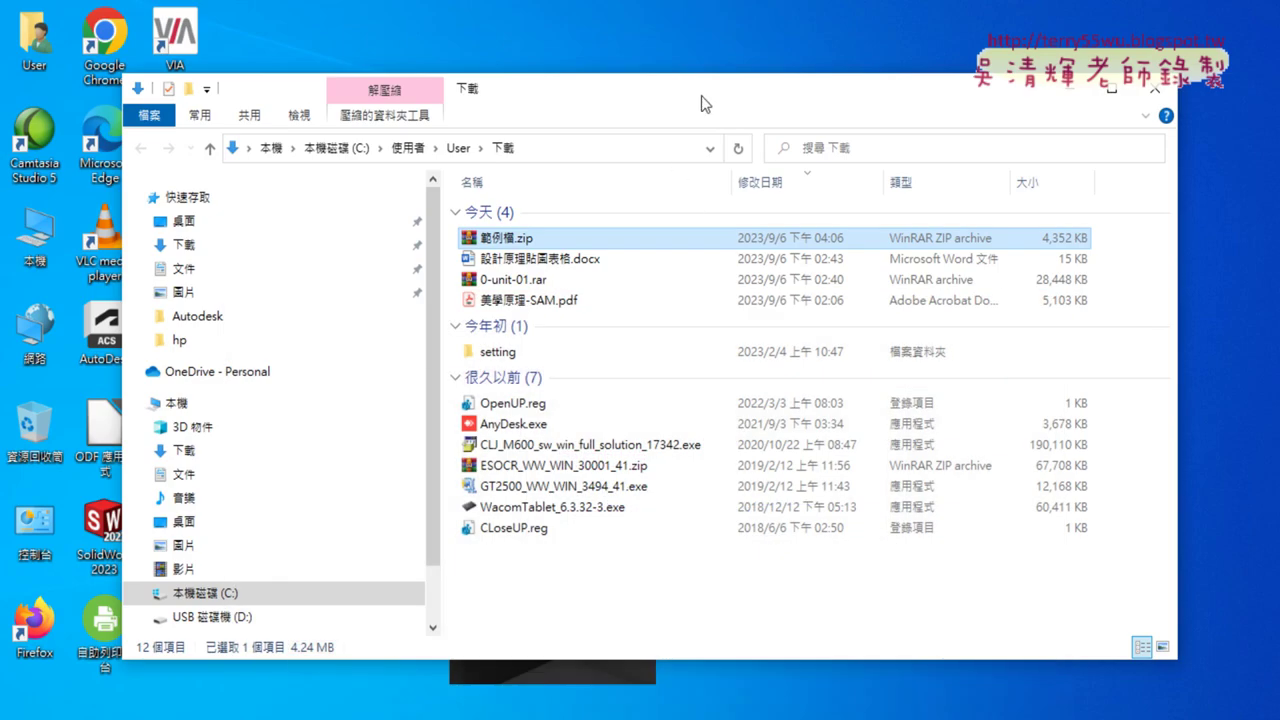
left_click_drag(705, 103, 961, 91)
left_click_drag(765, 226, 235, 510)
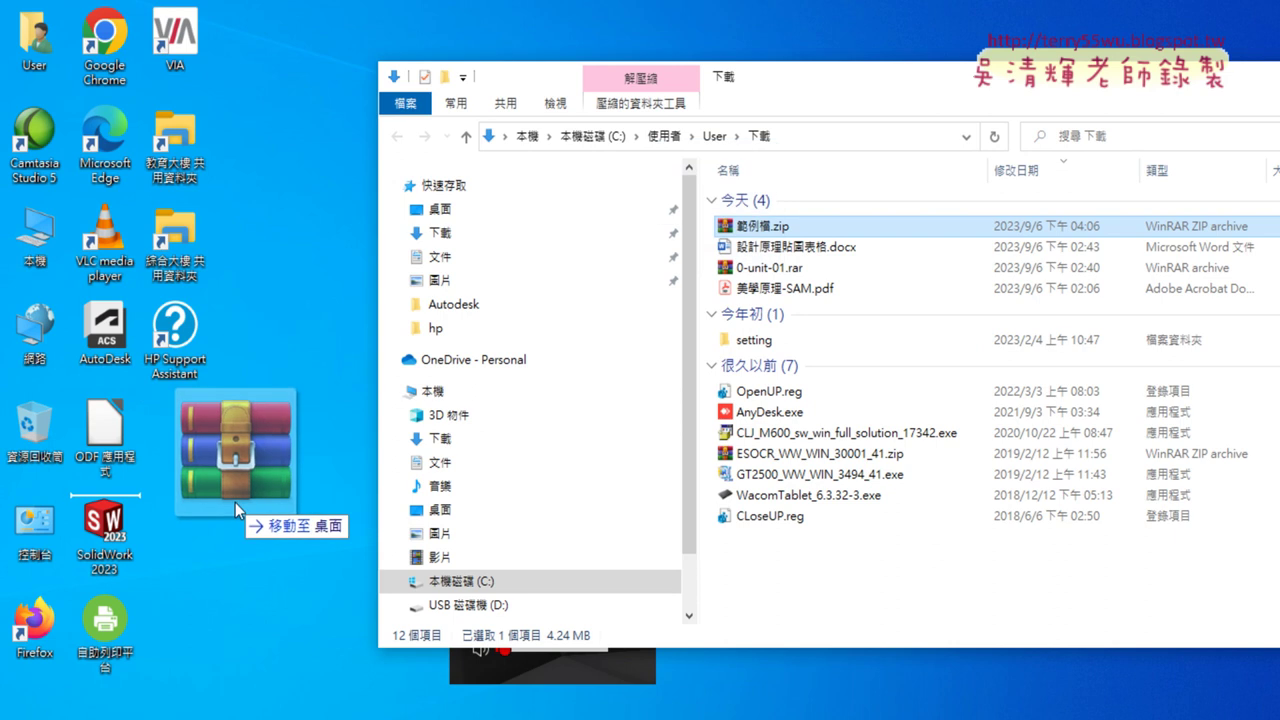
left_click(328, 533)
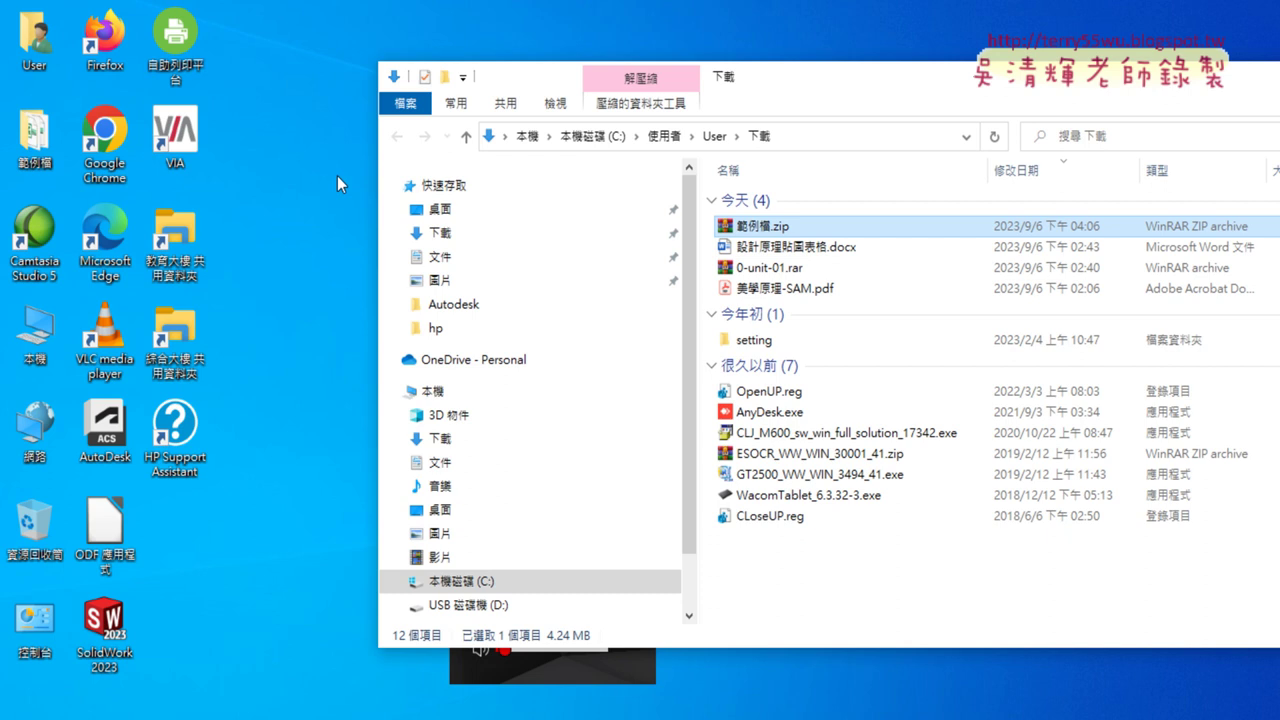
left_click_drag(833, 79, 735, 17)
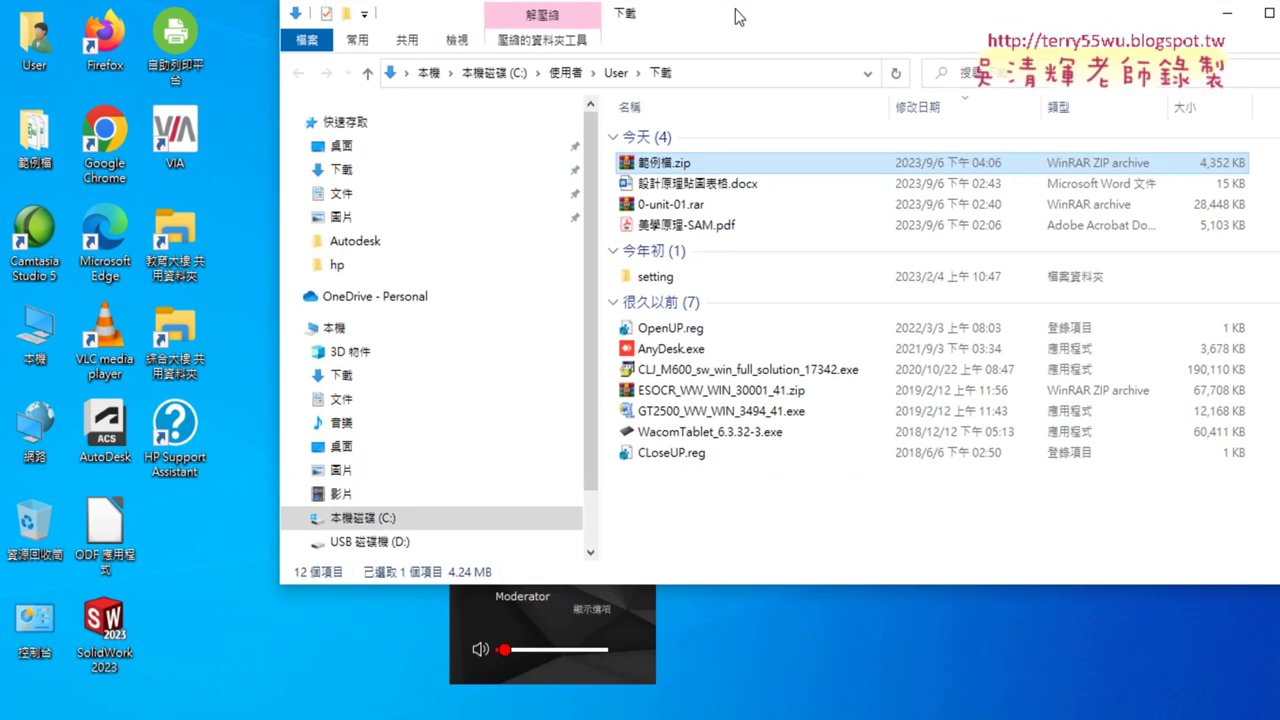
mouse_move(664, 164)
left_mouse_down()
mouse_move(272, 572)
mouse_move(210, 530)
left_mouse_up()
left_click(270, 377)
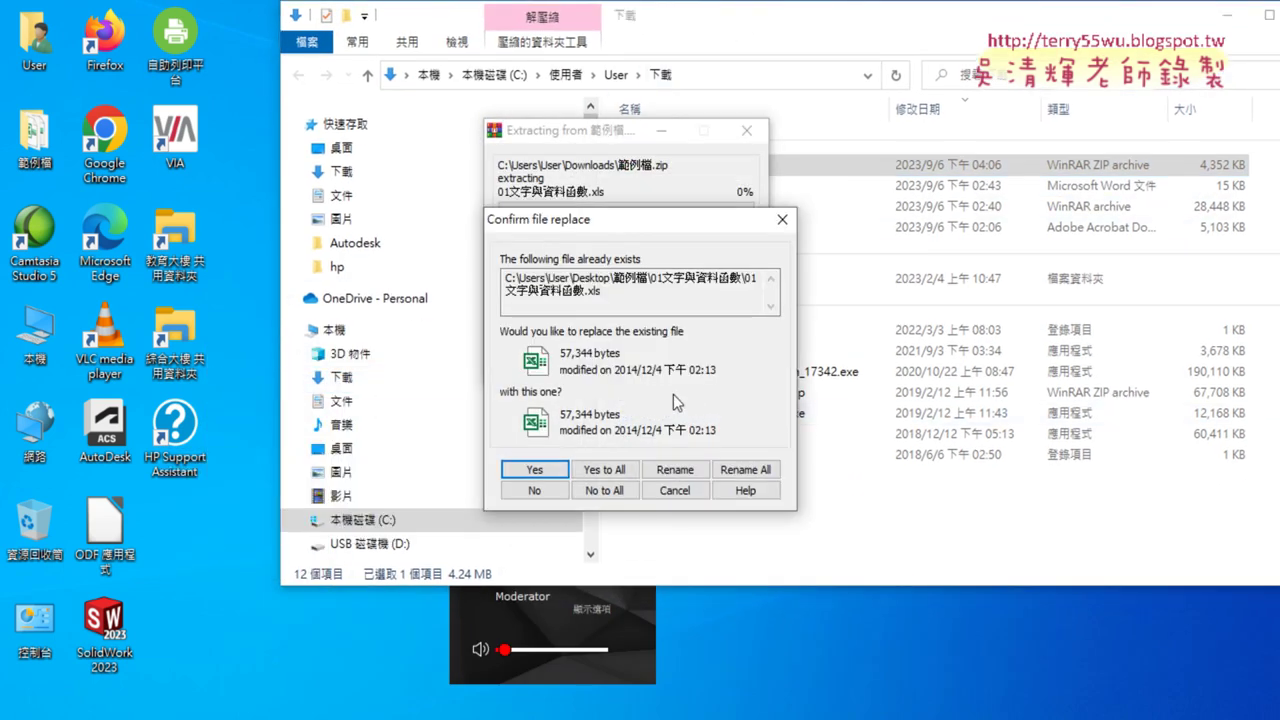
left_click(604, 469)
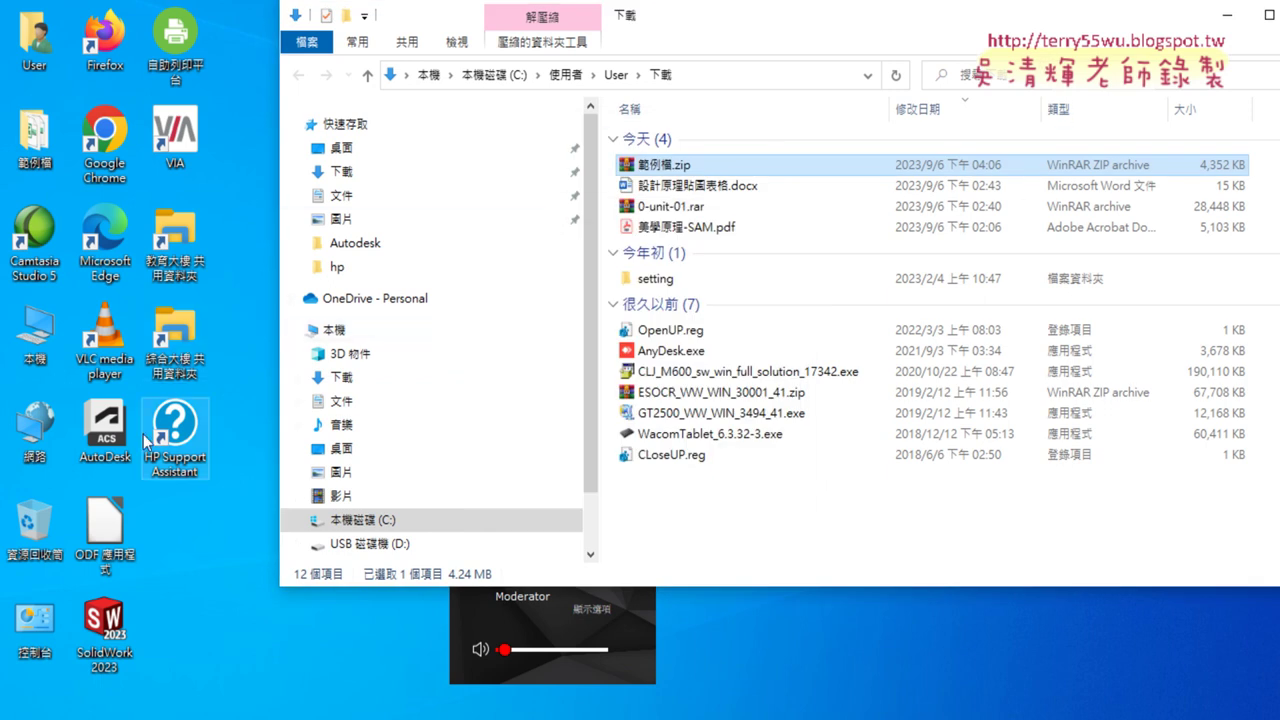
Open the extracted 範例檔 folder on the Desktop in File Explorer
double_click(34, 38)
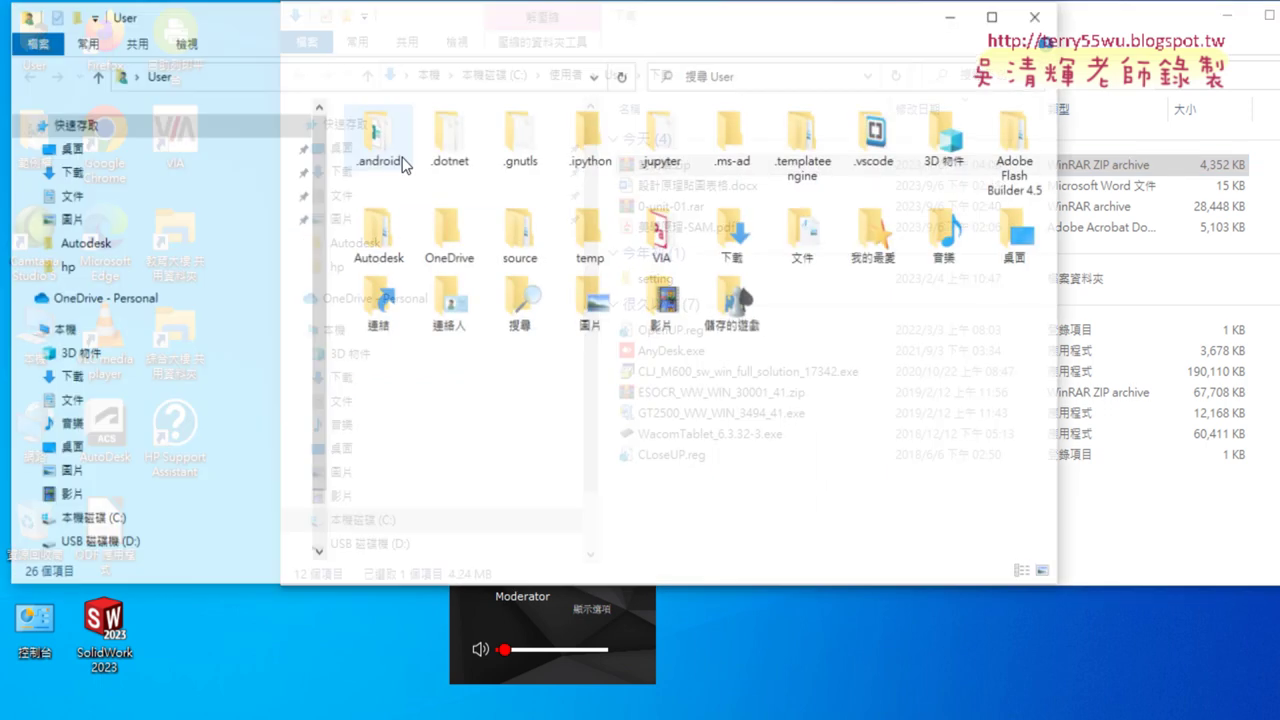
left_click(183, 152)
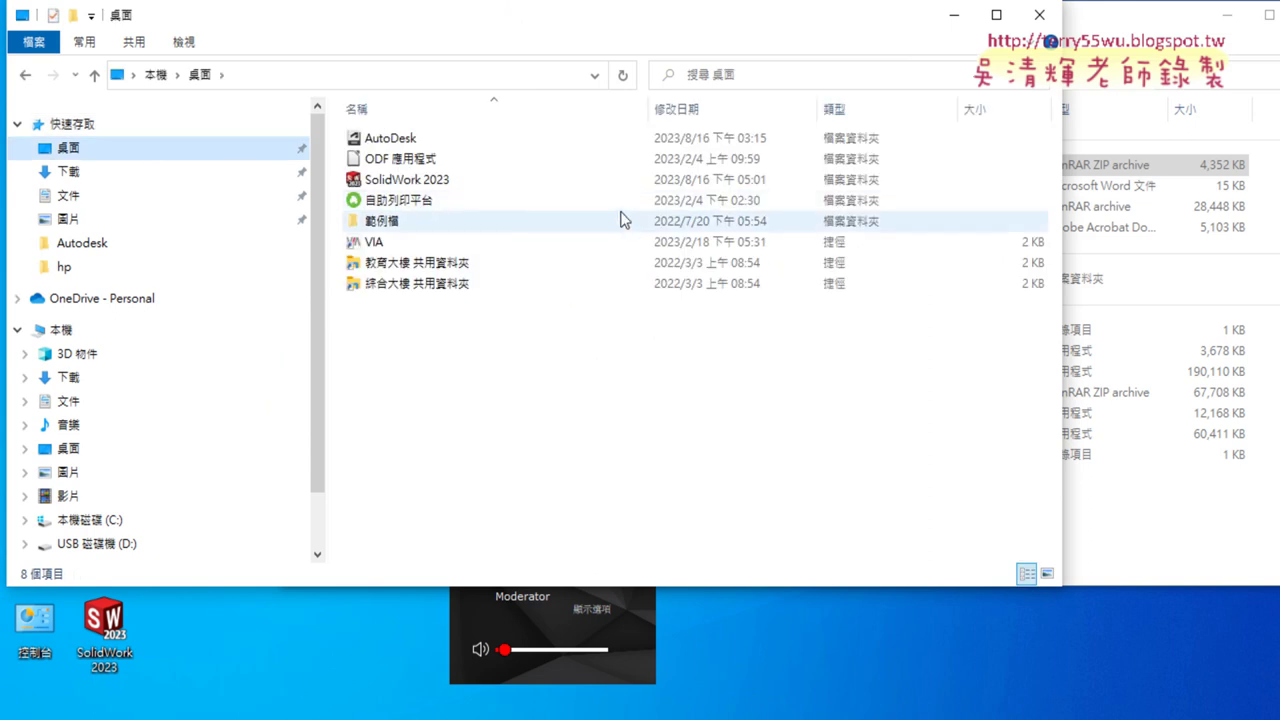
double_click(507, 222)
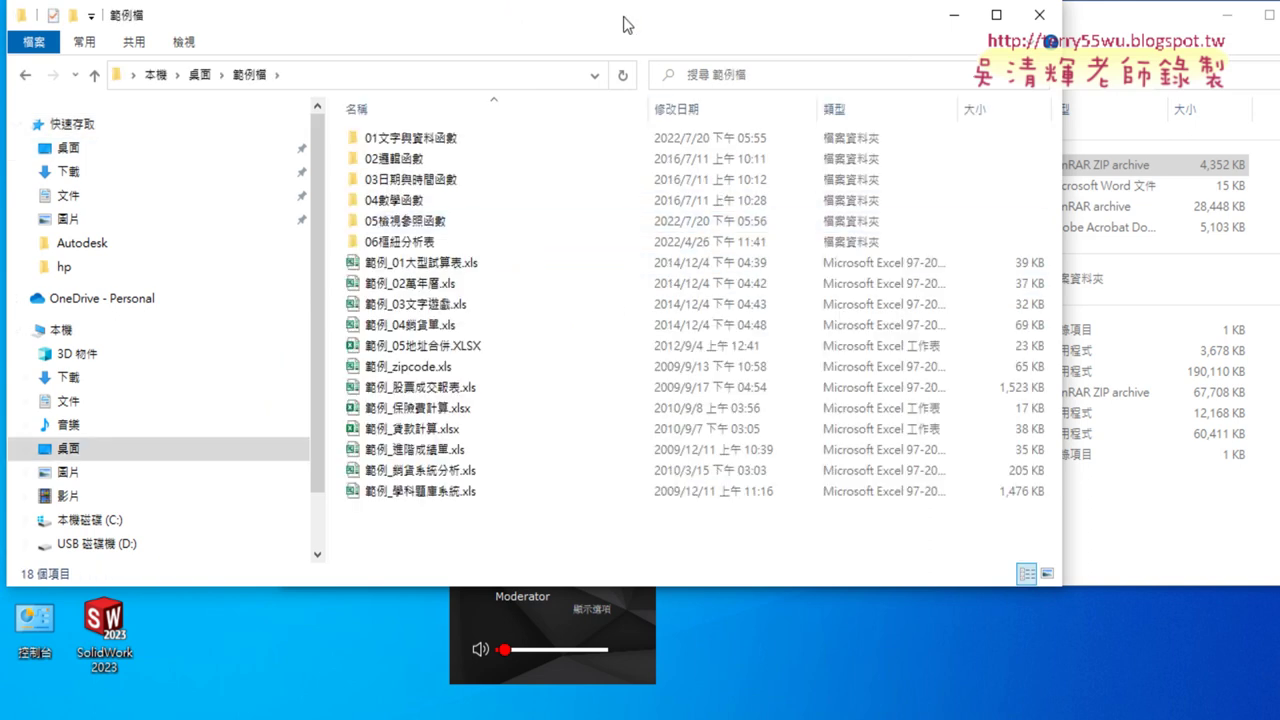
Resize the 範例檔 window, narrow the folder tree, and show the files as large icons
left_click_drag(622, 24, 688, 56)
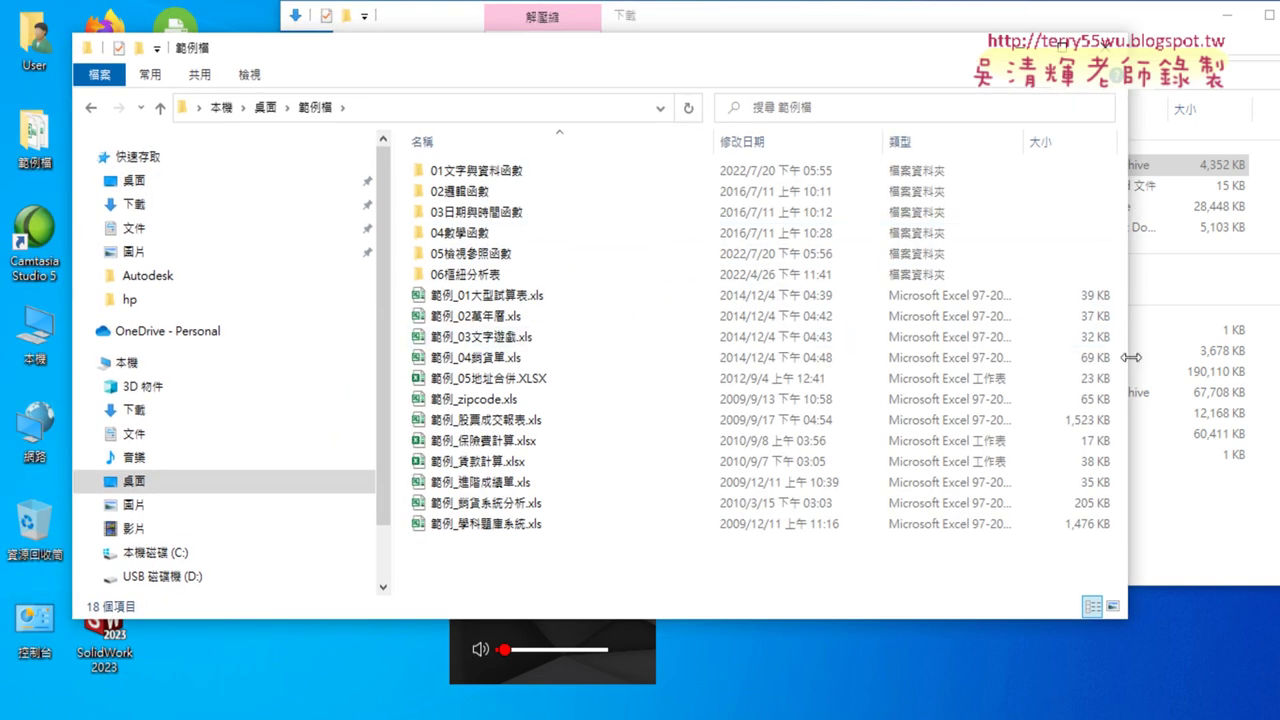
left_click_drag(1130, 357, 808, 357)
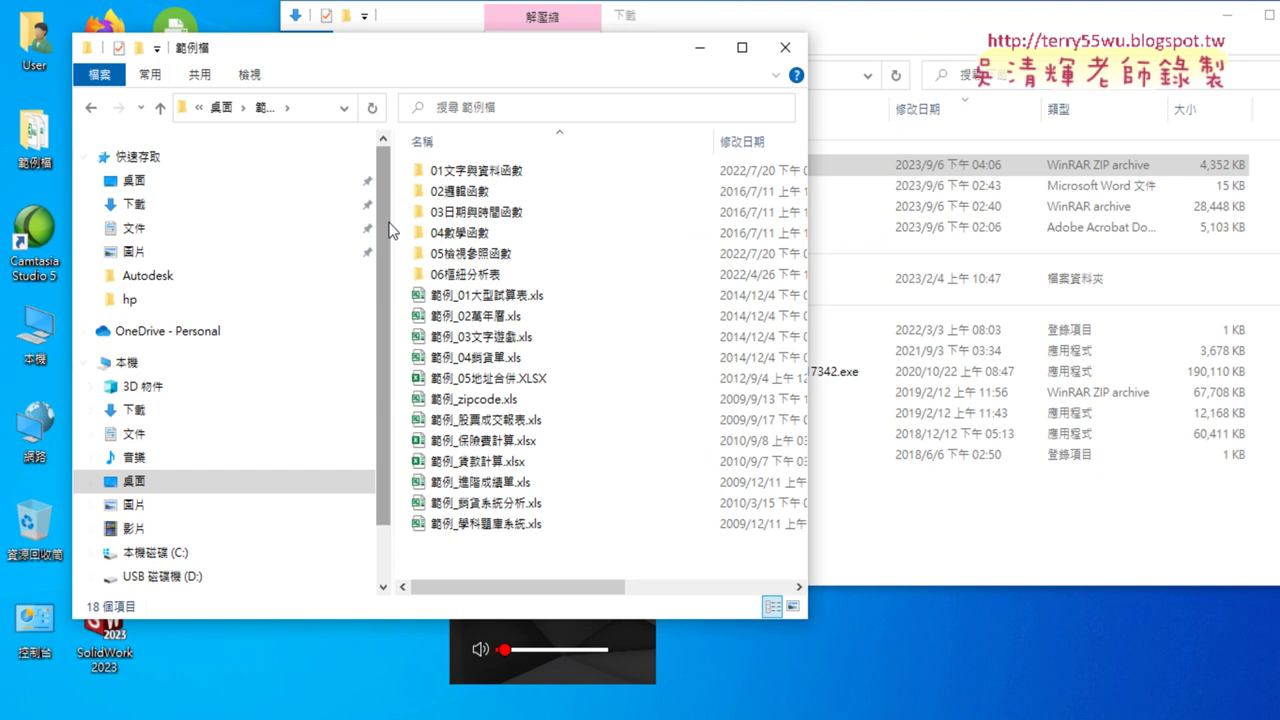
left_click_drag(395, 221, 245, 221)
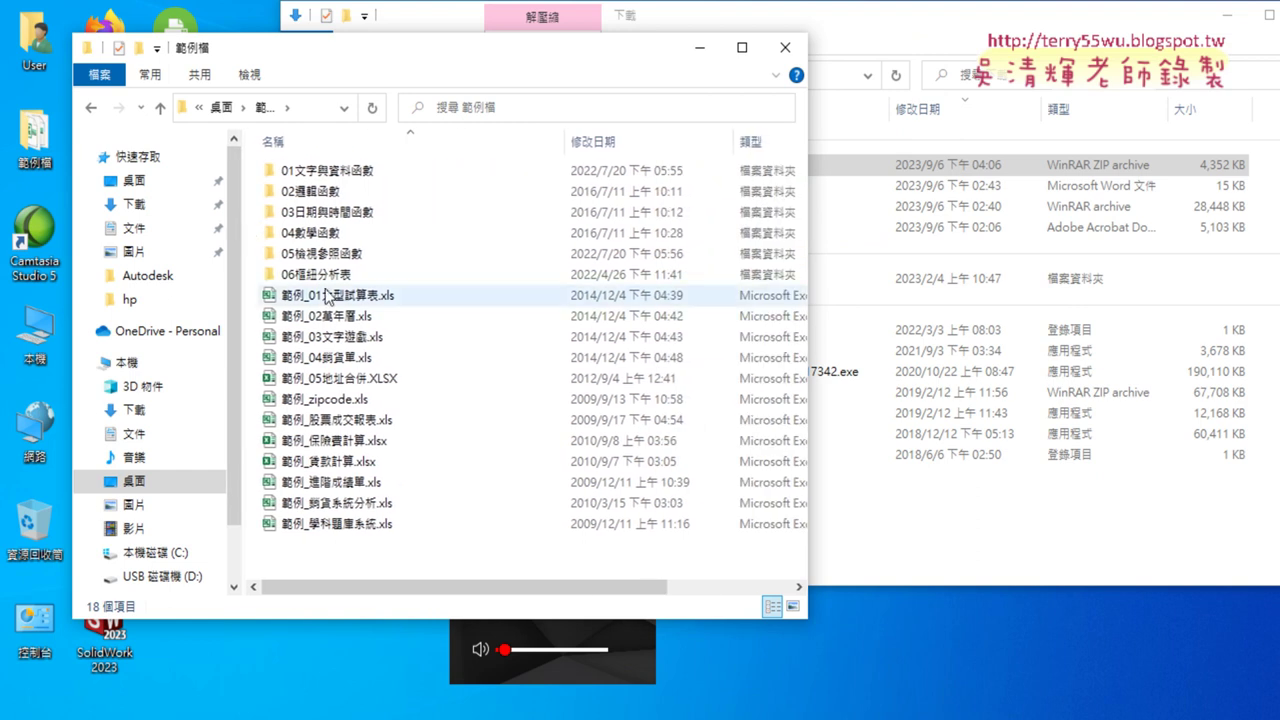
left_click(420, 276)
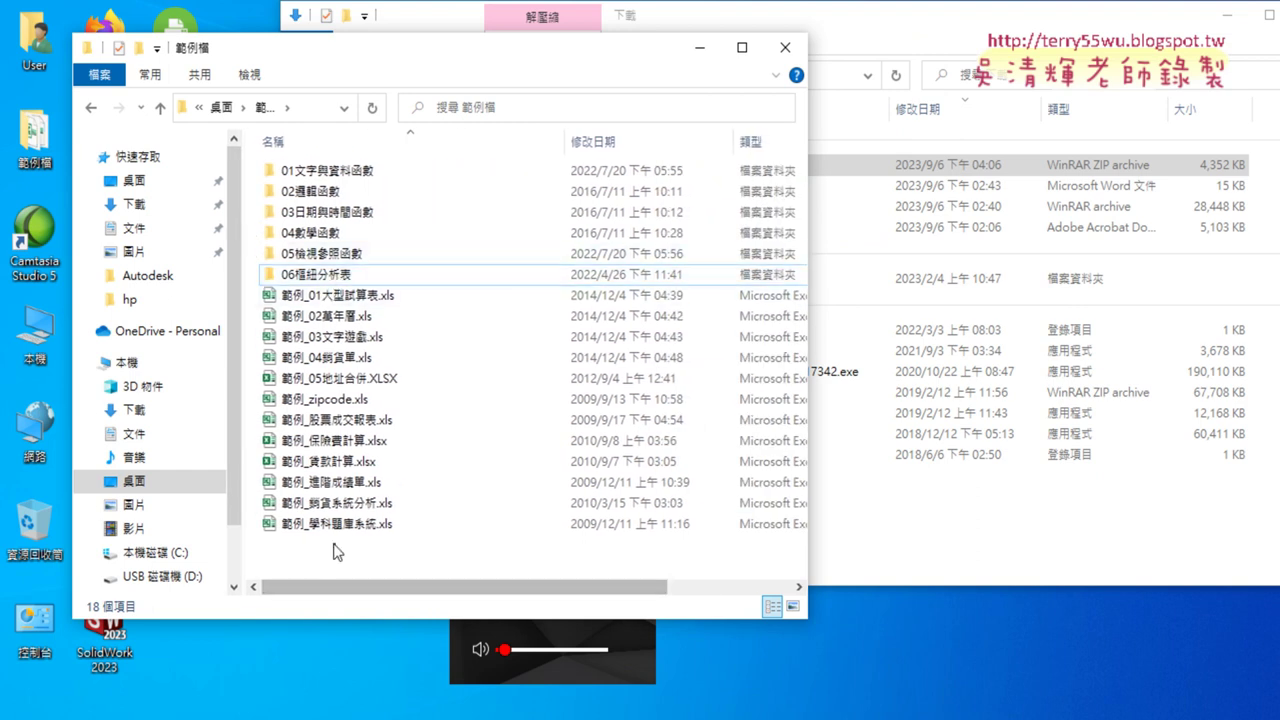
left_click_drag(331, 552, 331, 290)
left_click(343, 171)
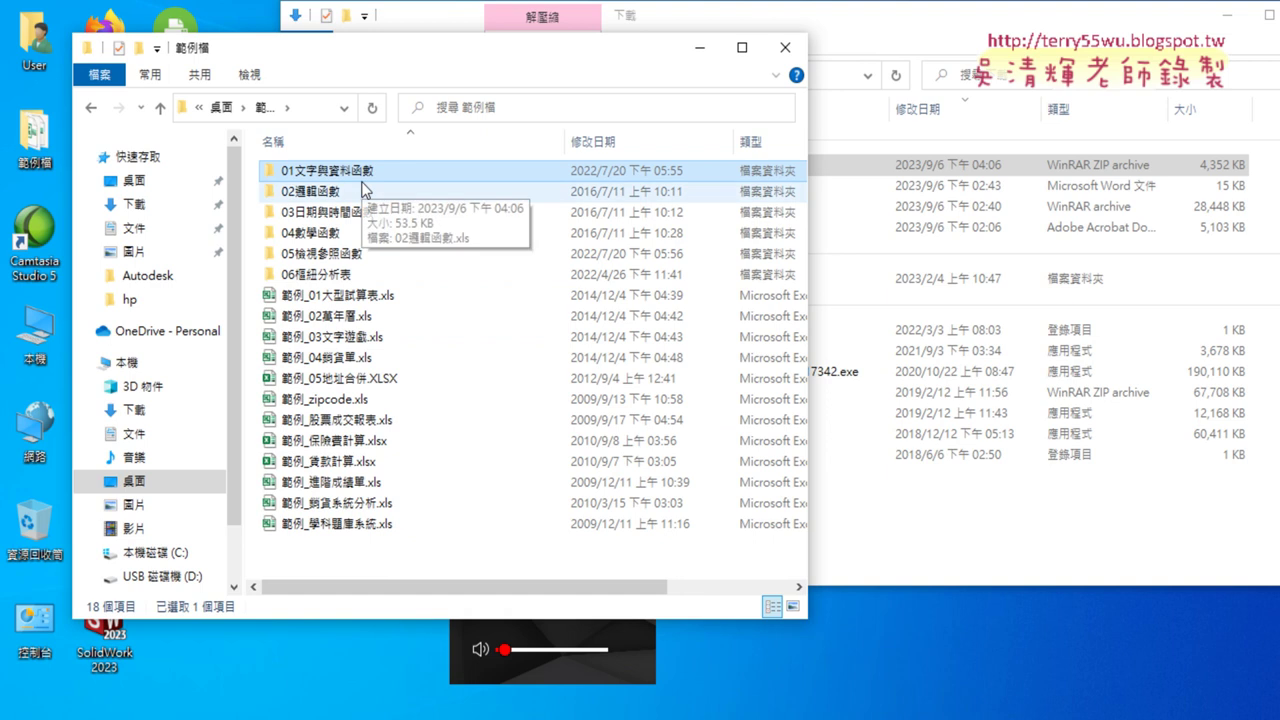
left_click(250, 75)
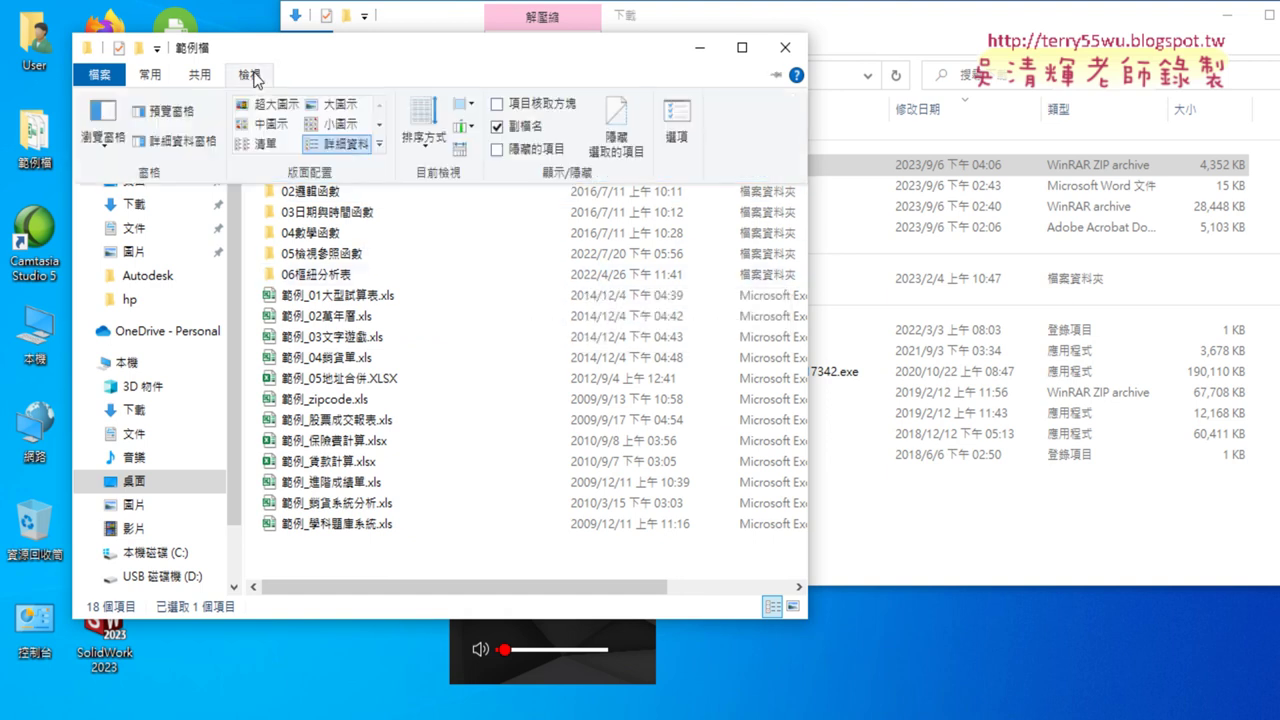
left_click(337, 106)
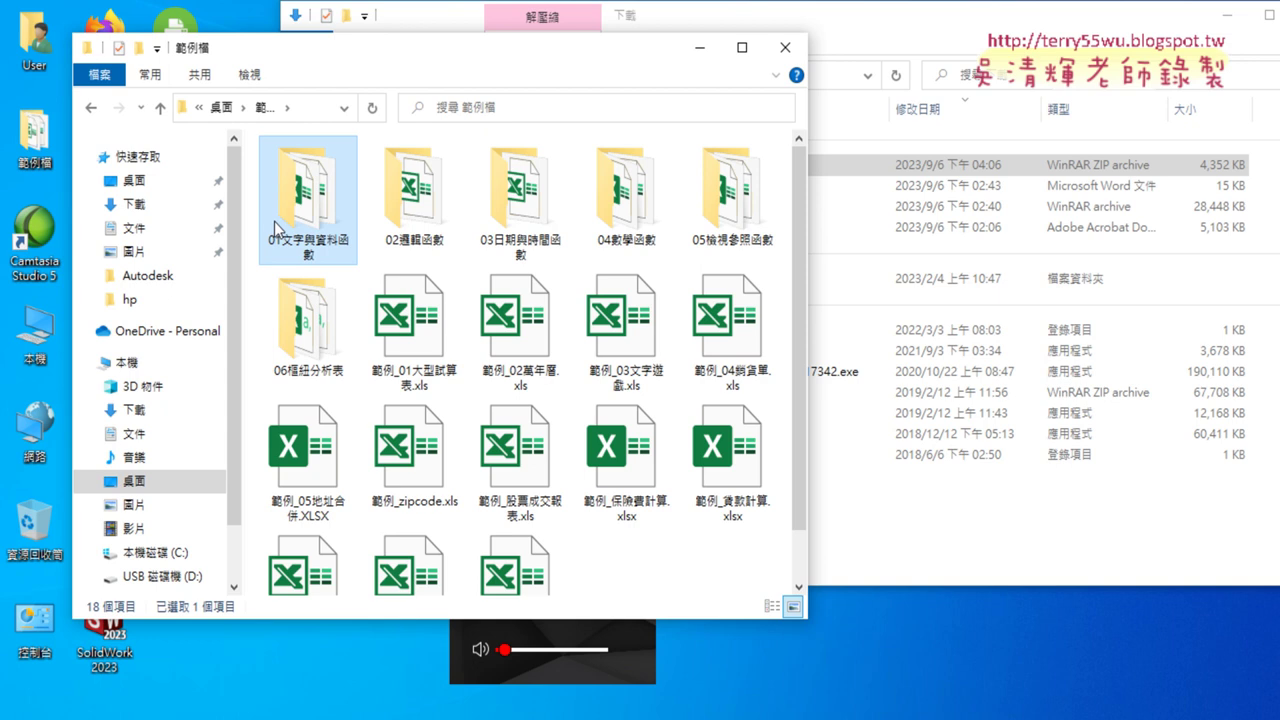
mouse_move(306, 190)
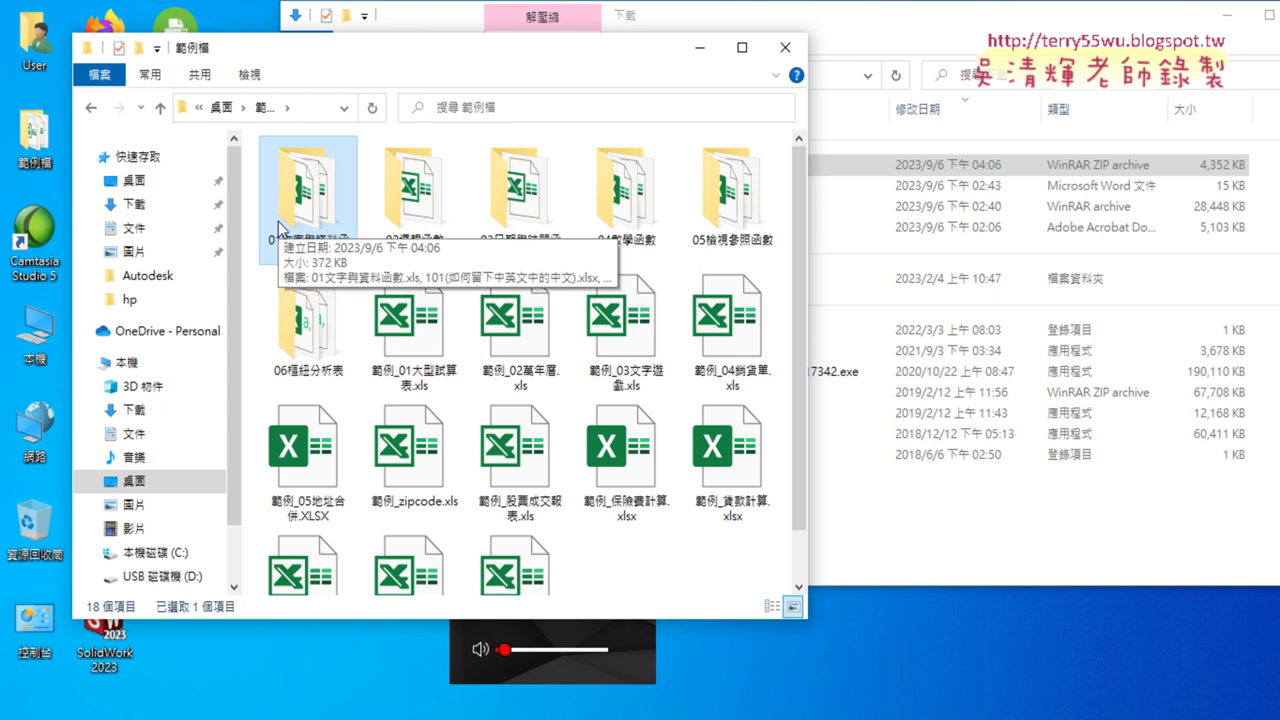
Open the 01文字與資料函數 folder and its 01文字與資料函數.xls workbook in Excel
double_click(328, 214)
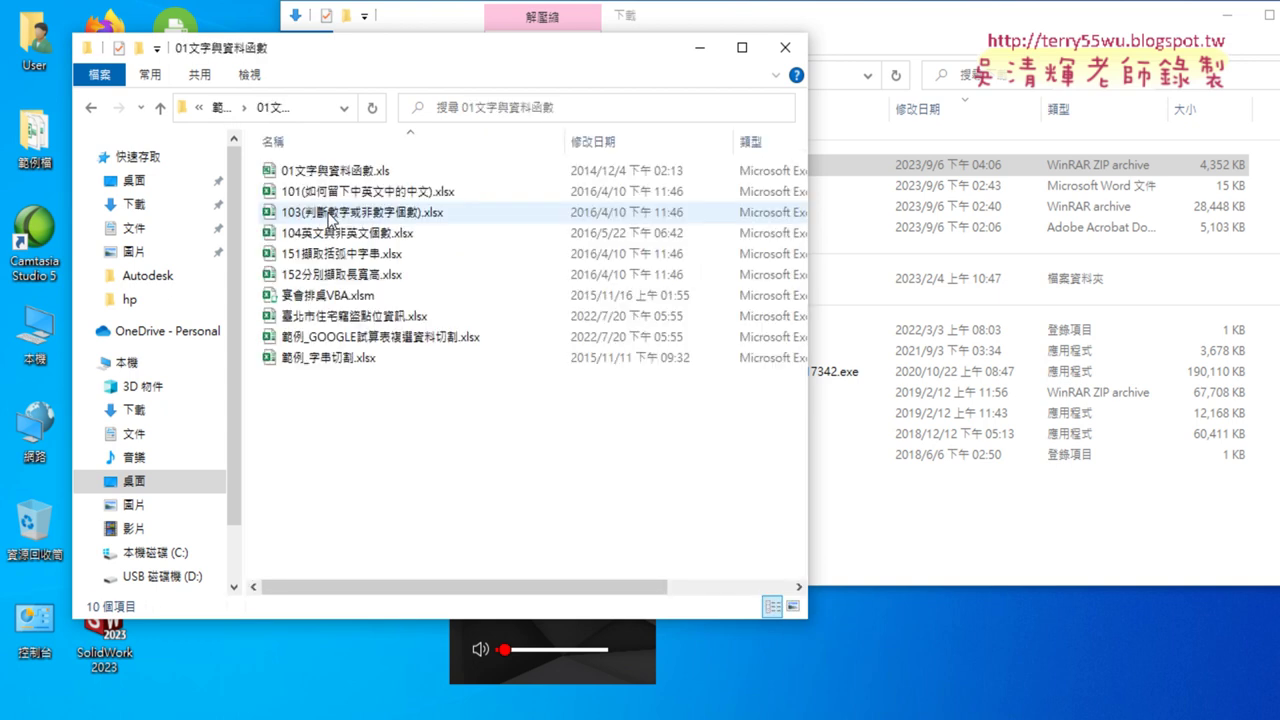
left_click(420, 174)
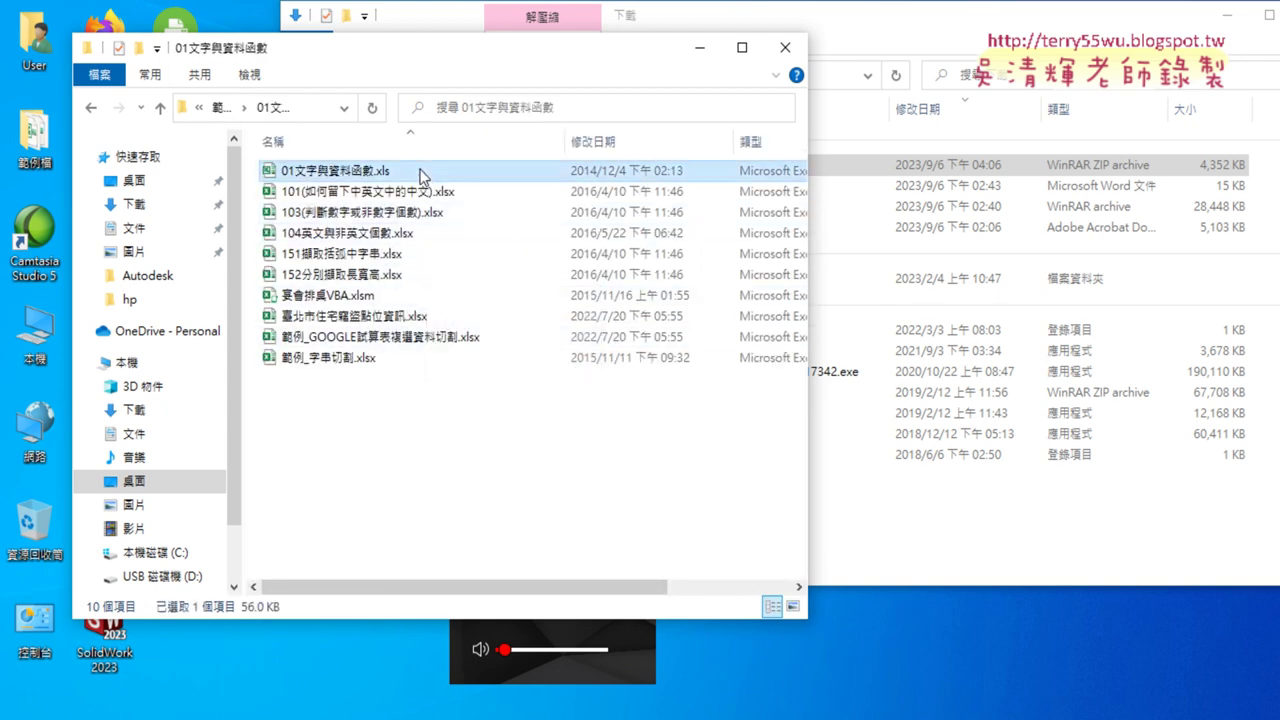
double_click(420, 169)
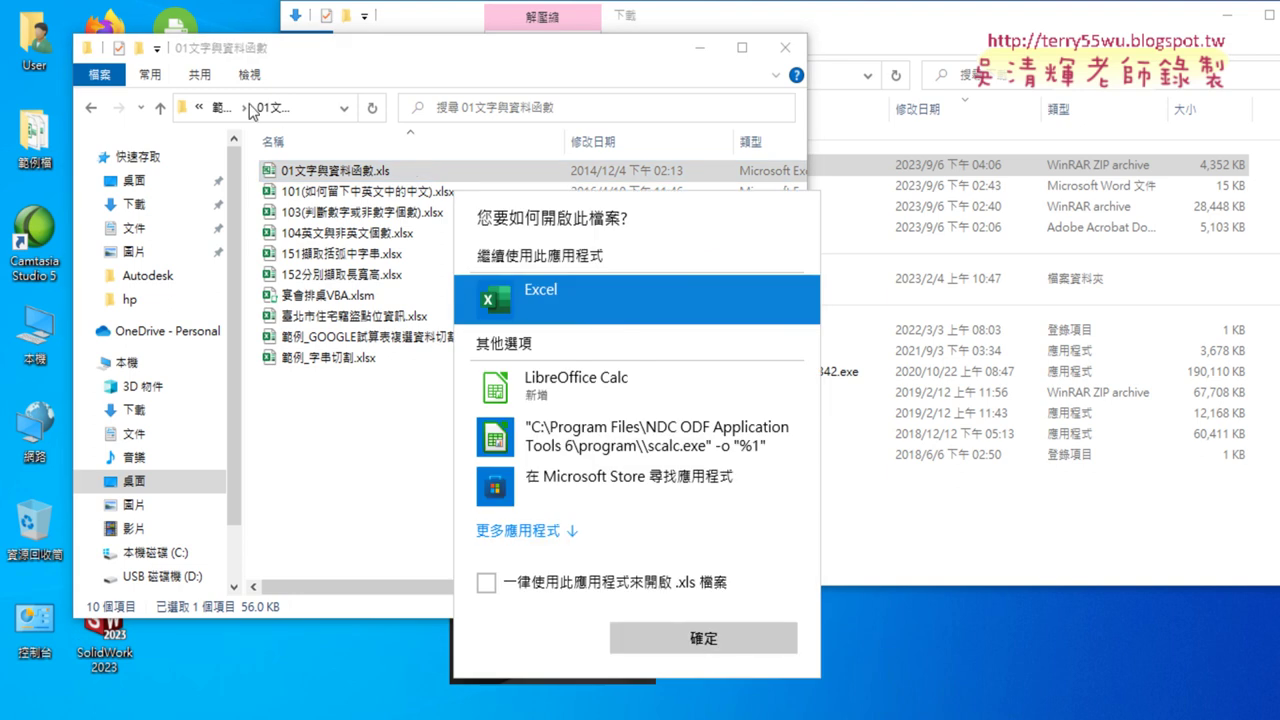
left_click(690, 638)
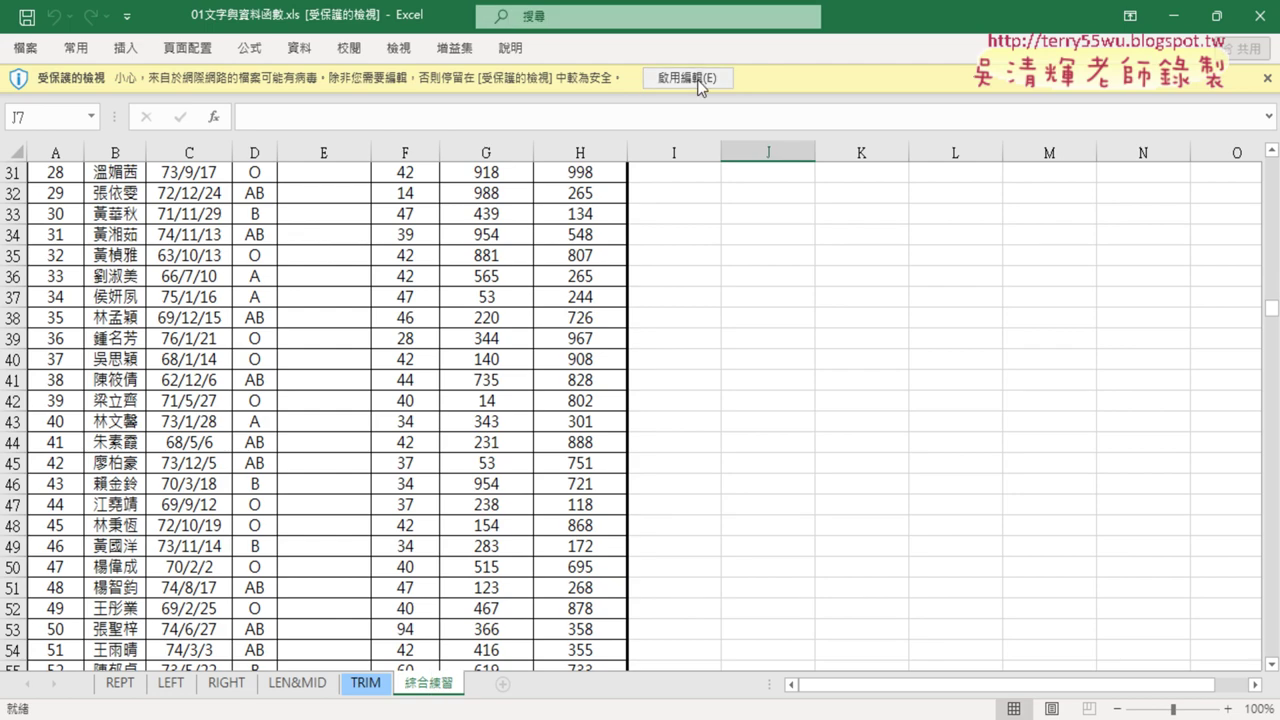
Enable editing of 01文字與資料函數.xls and widen column E
left_click(690, 78)
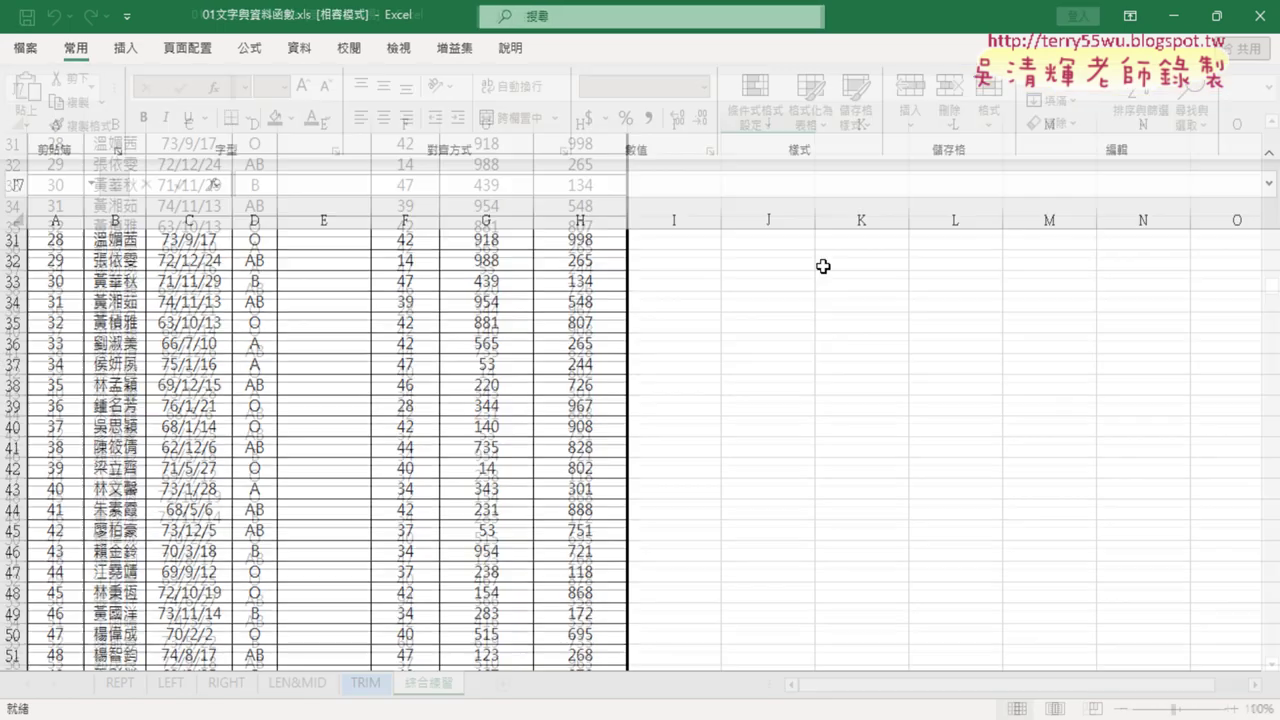
left_click_drag(1272, 355, 1272, 232)
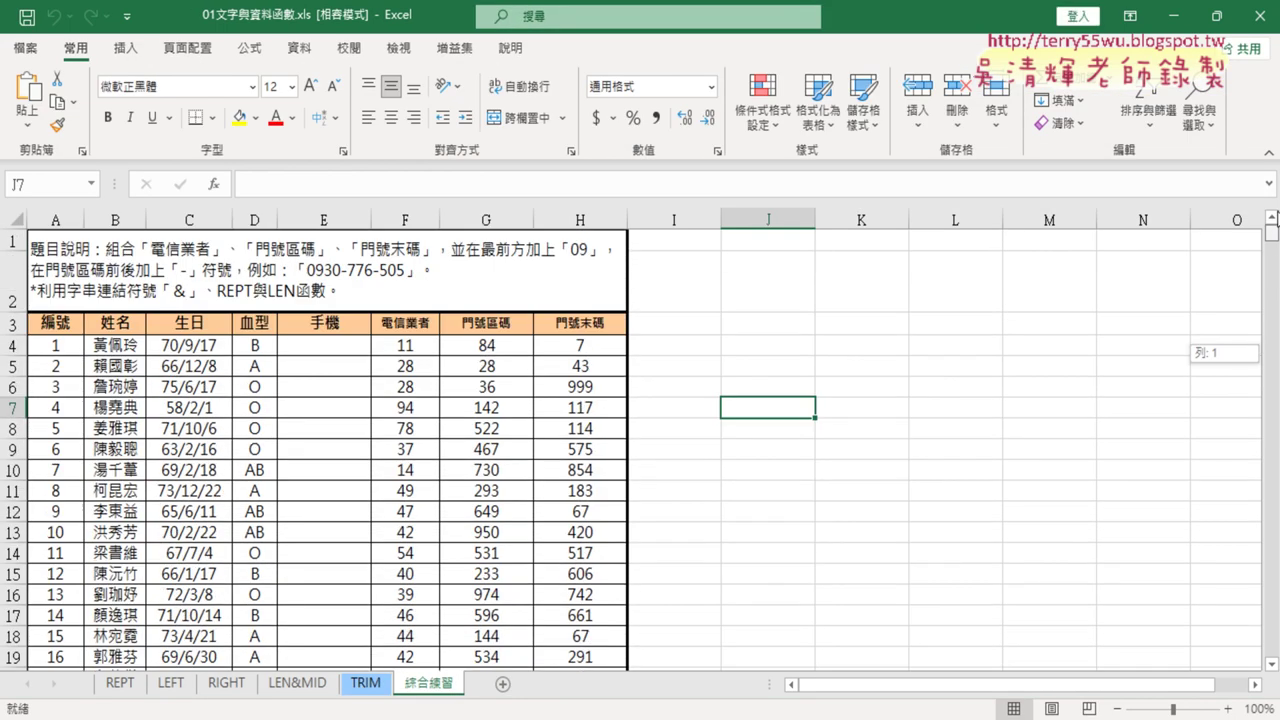
left_click_drag(370, 219, 489, 219)
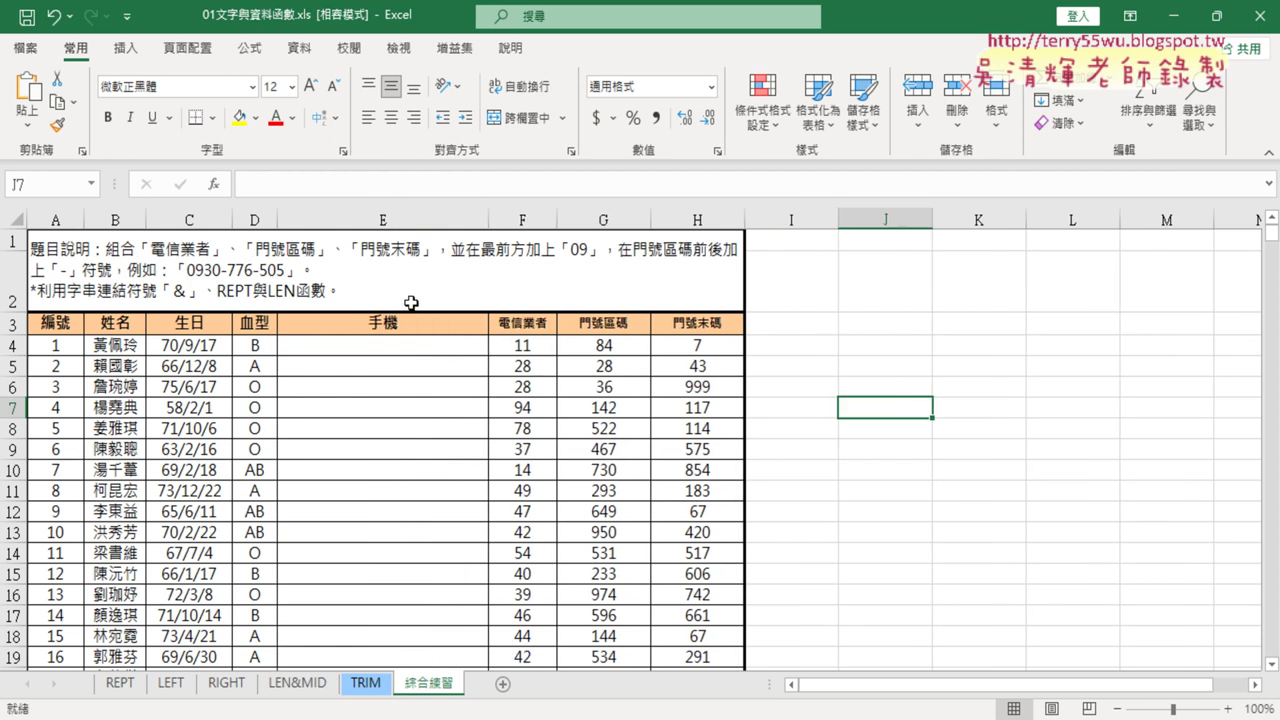
left_click(389, 218)
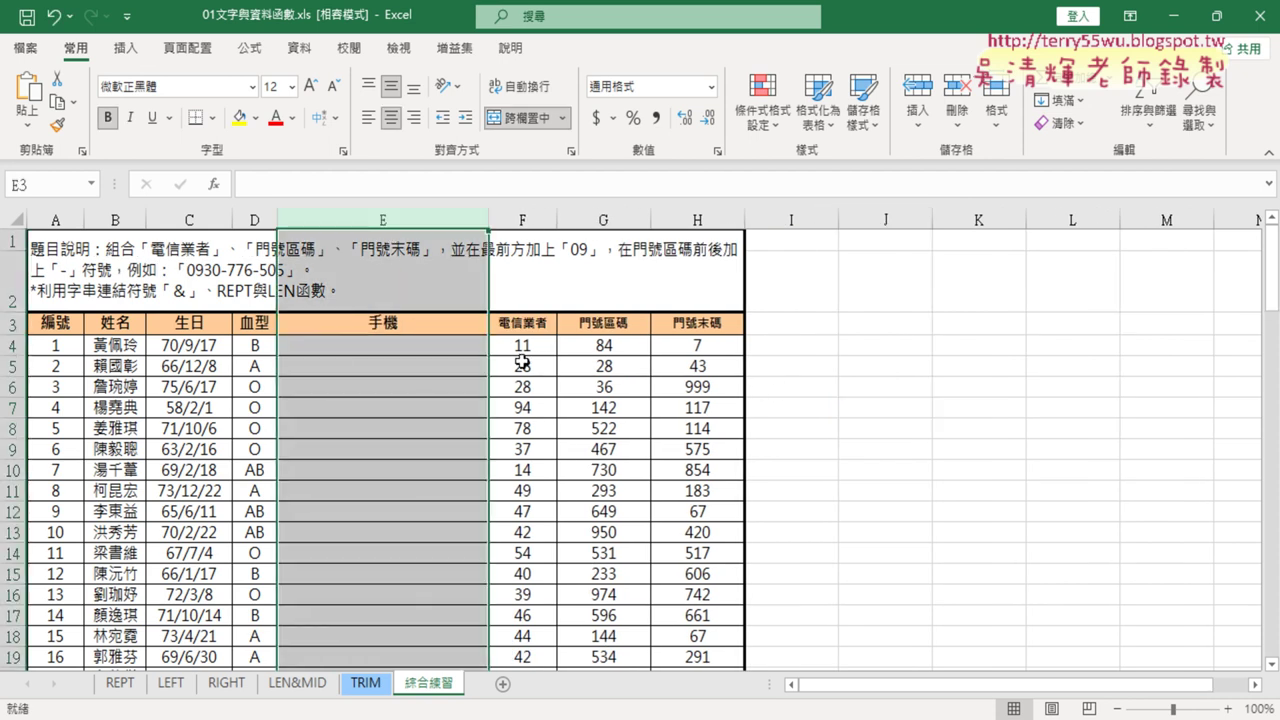
Review the first person's carrier, prefix and suffix in F4:H4, then select cell E4
left_click_drag(522, 345, 690, 345)
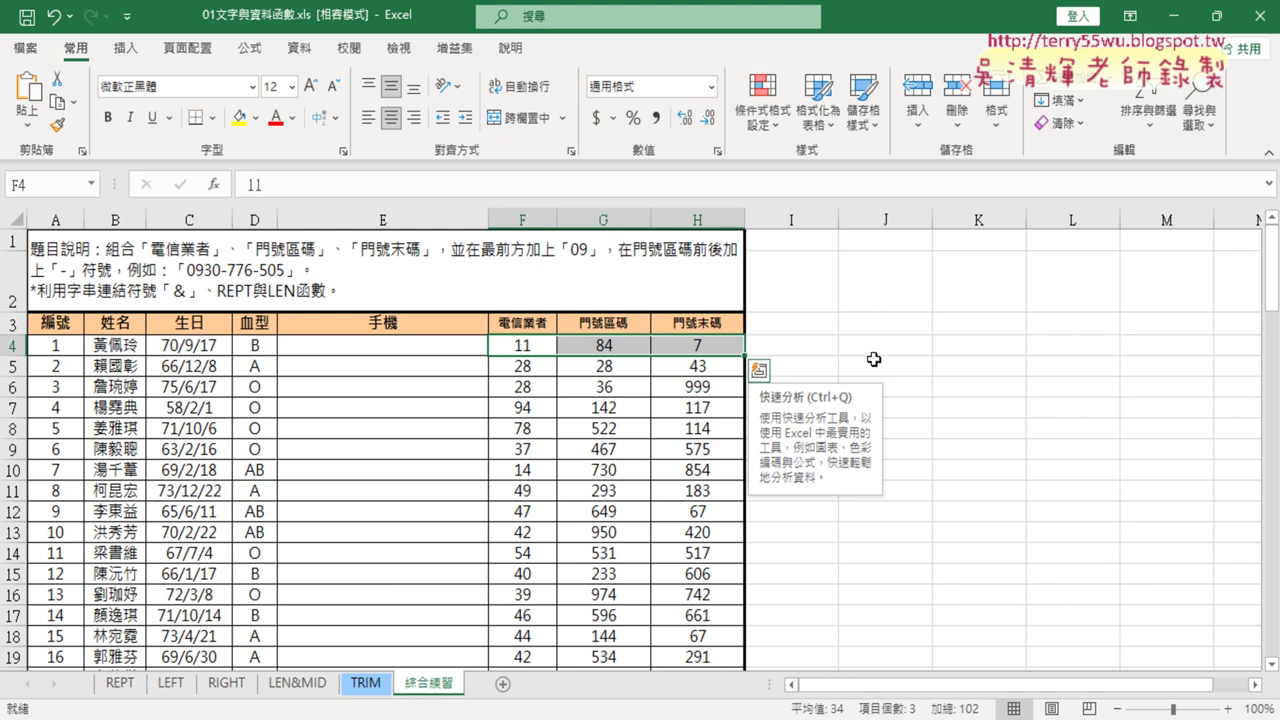
left_click(414, 351)
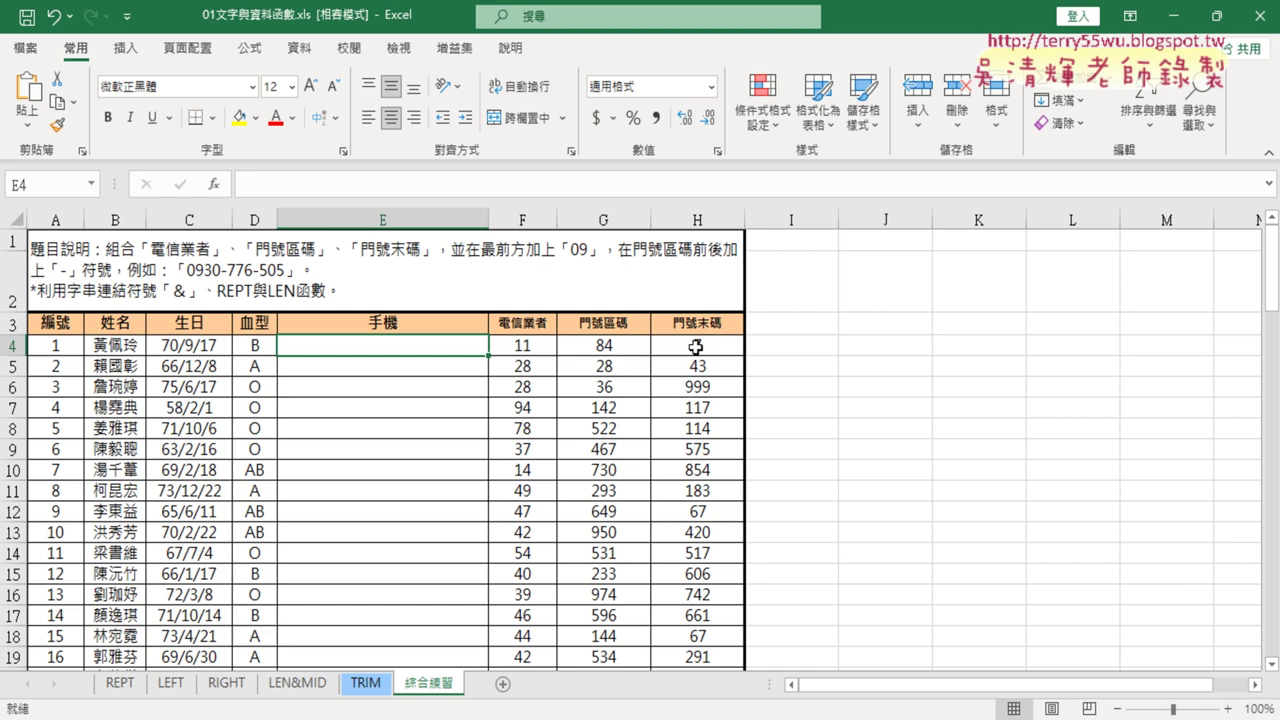
left_click_drag(507, 347, 679, 341)
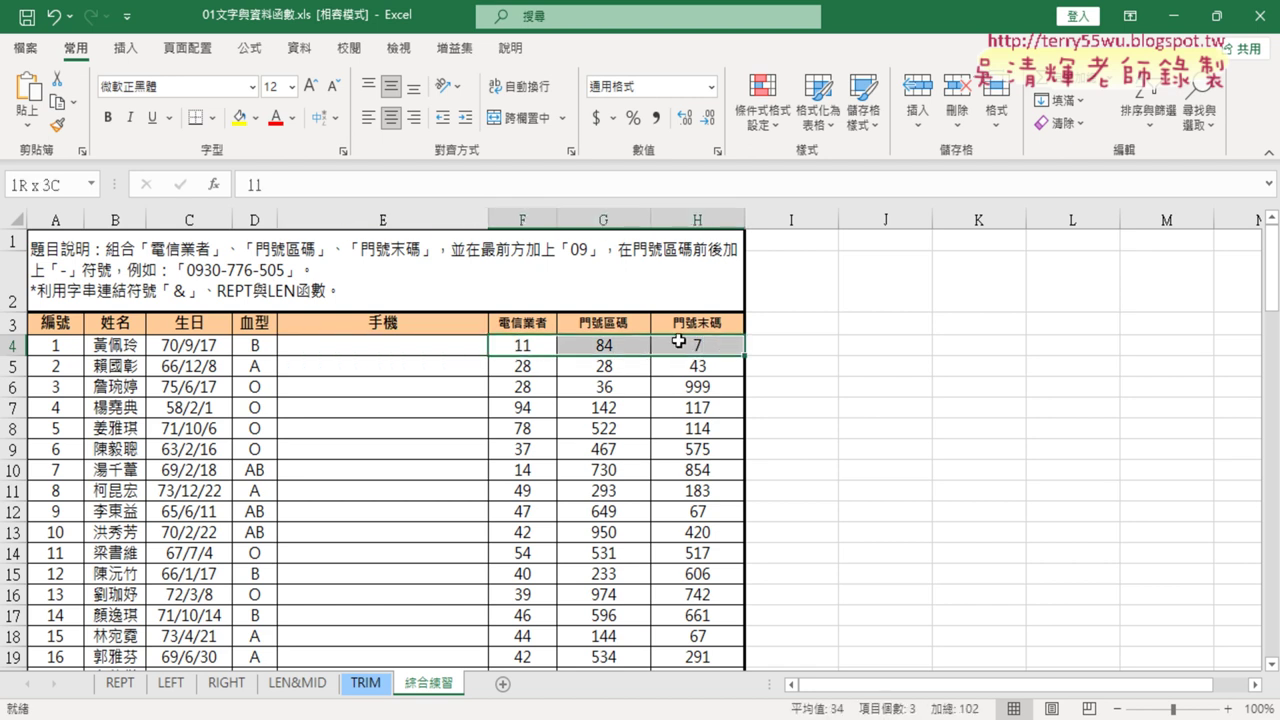
left_click(470, 350)
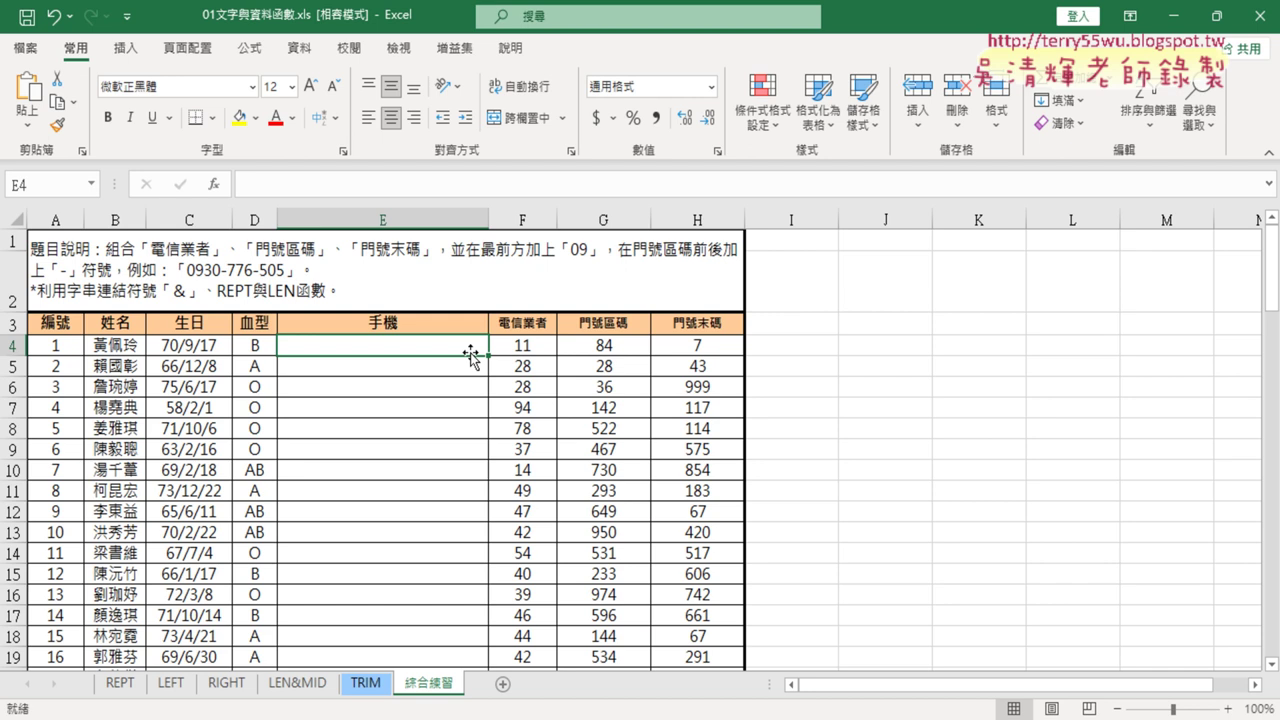
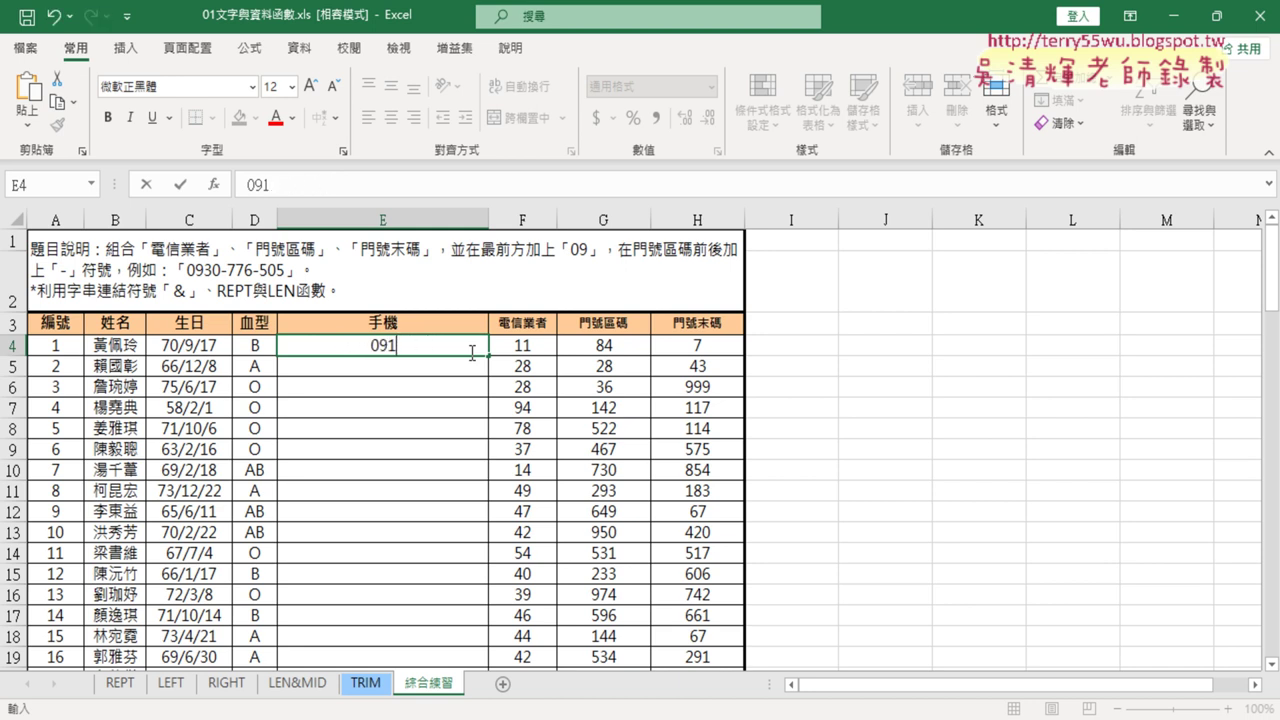
left_click(298, 186)
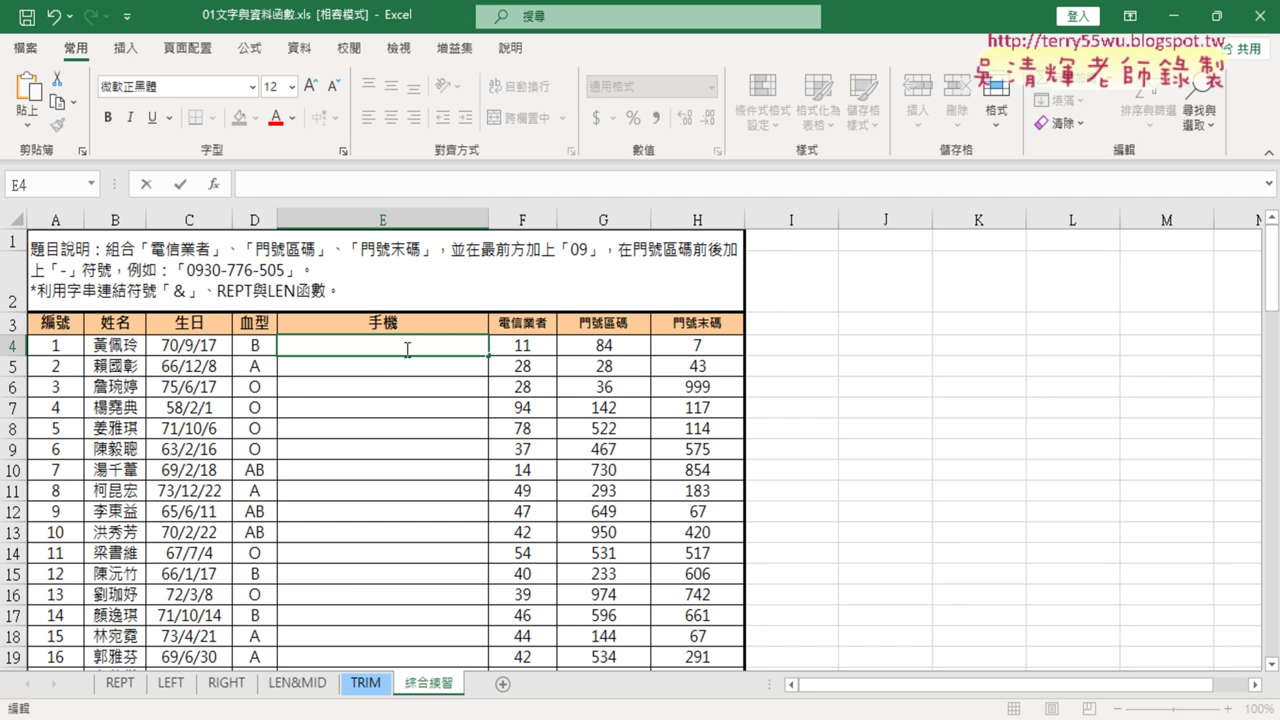
Start E4's formula as ="09"&F4 so it shows 0911
type("ㄦ")
key("BackSpace")
type("=\"")
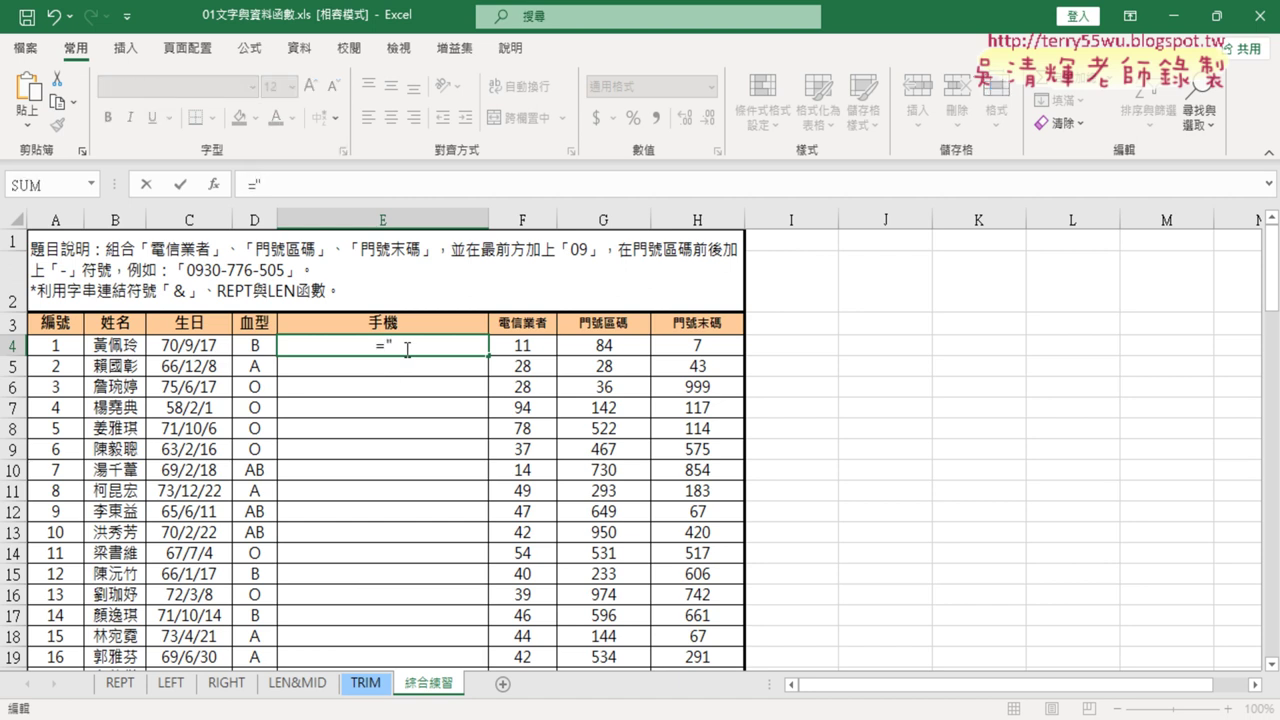
type("09")
type("\"")
type("&")
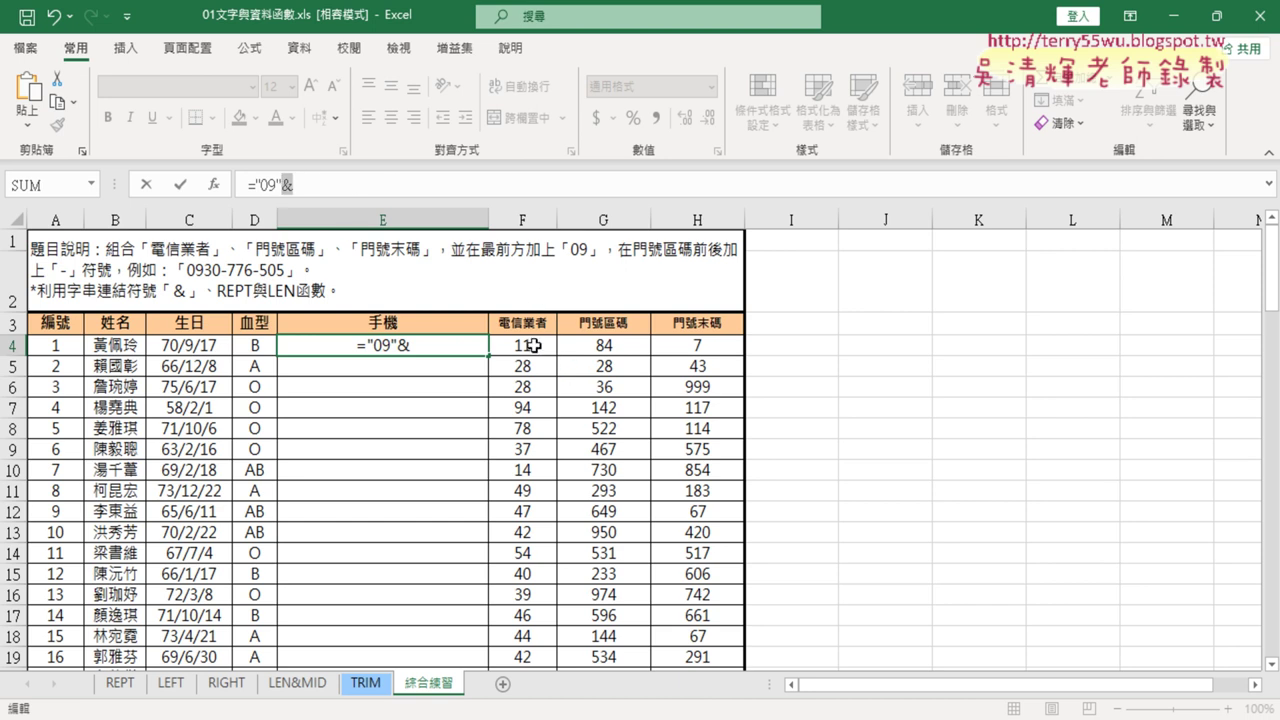
key("Tab")
left_click(603, 442)
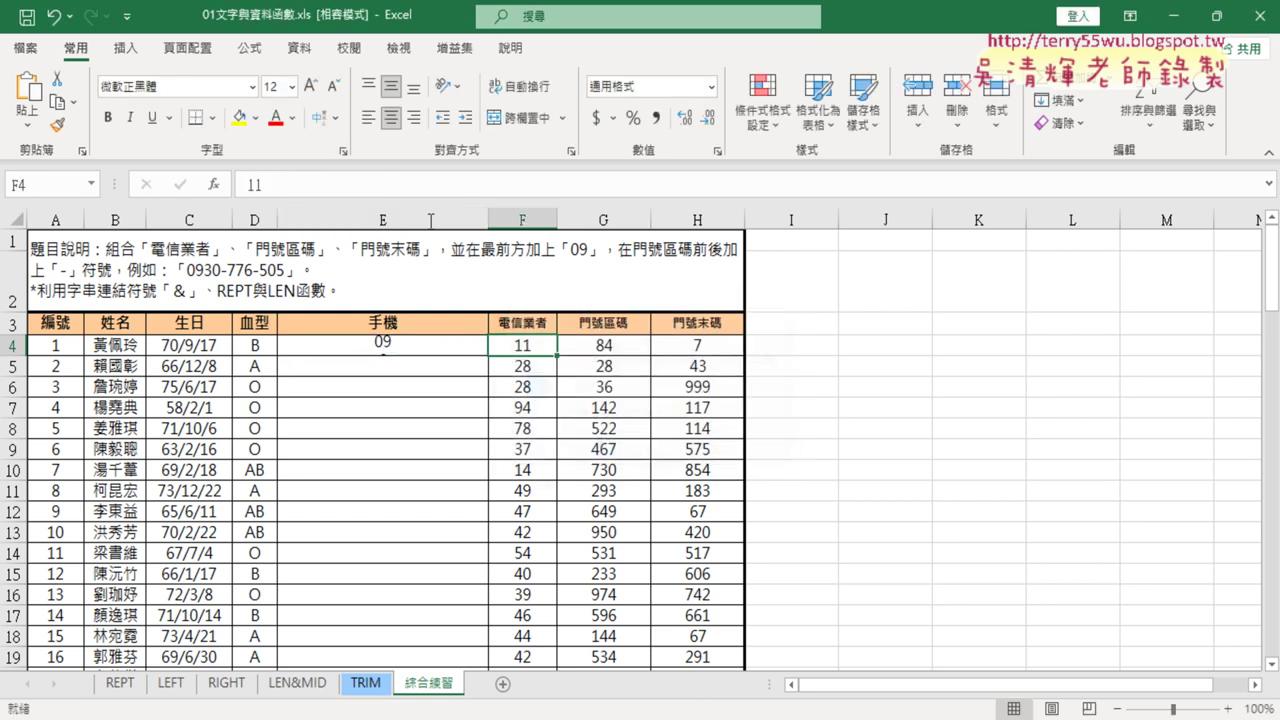
left_click(388, 343)
type("=\"09")
left_click(350, 184)
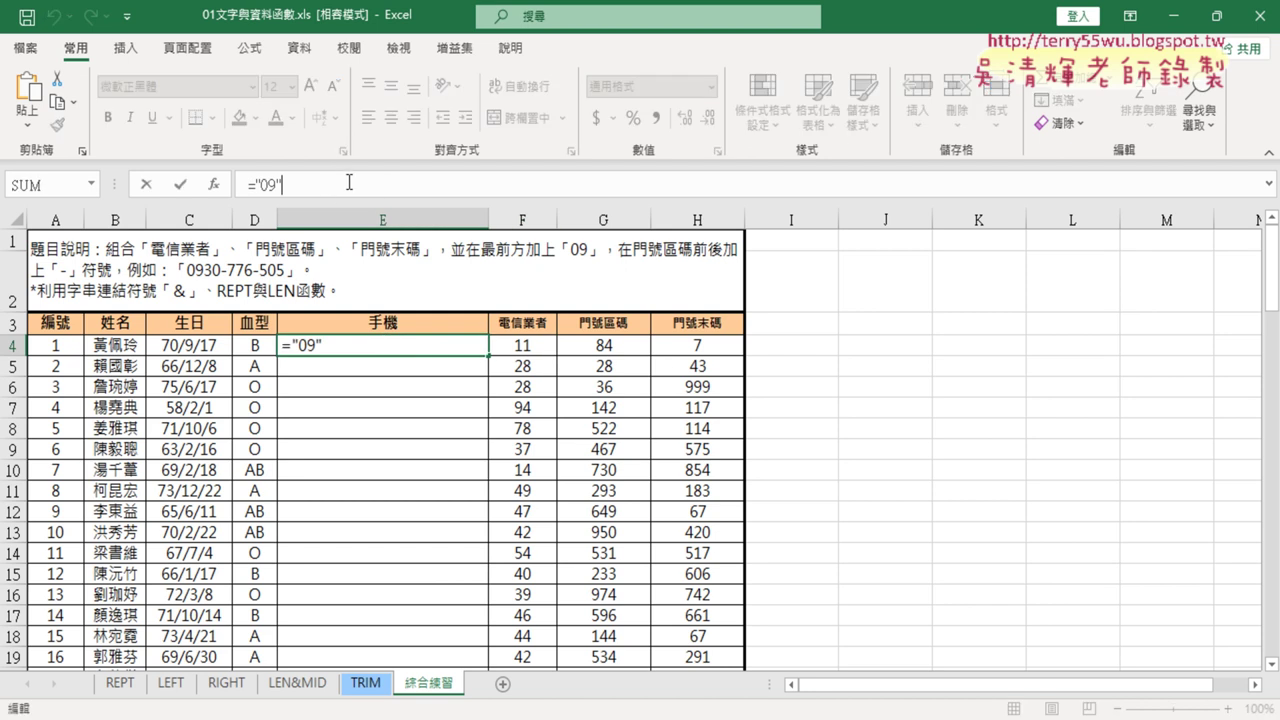
type("&")
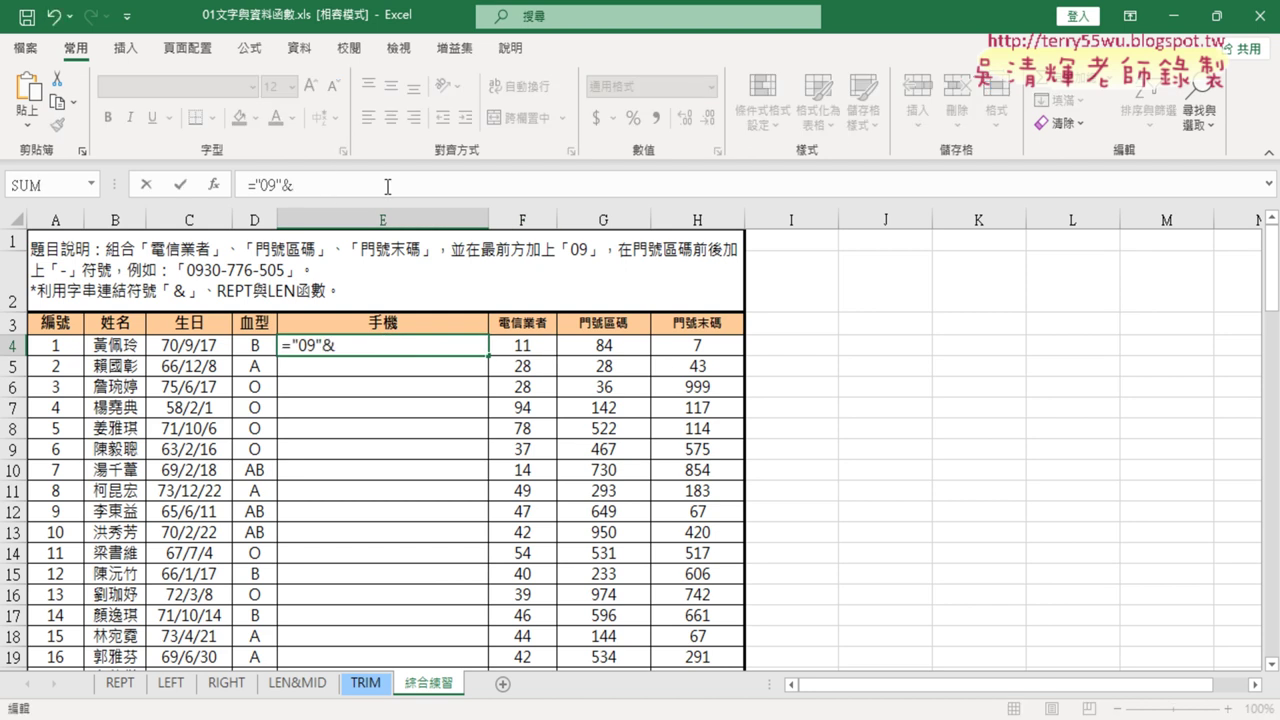
left_click(535, 344)
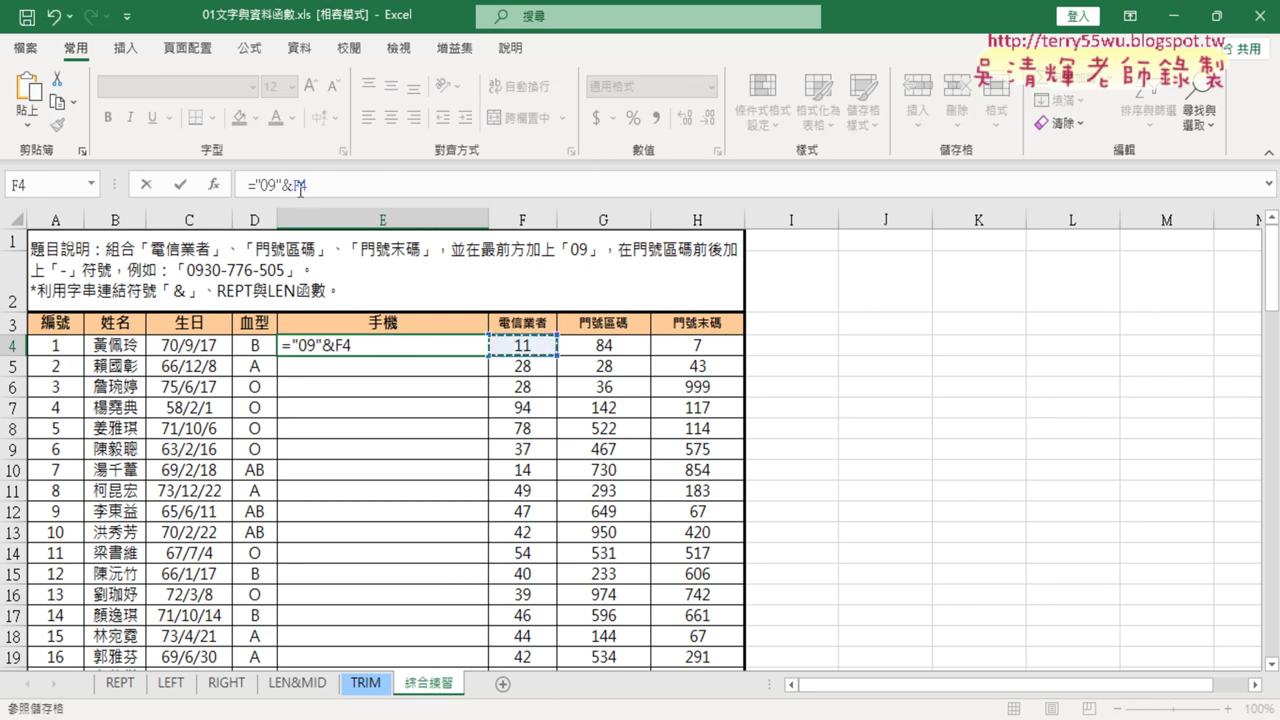
left_click(180, 184)
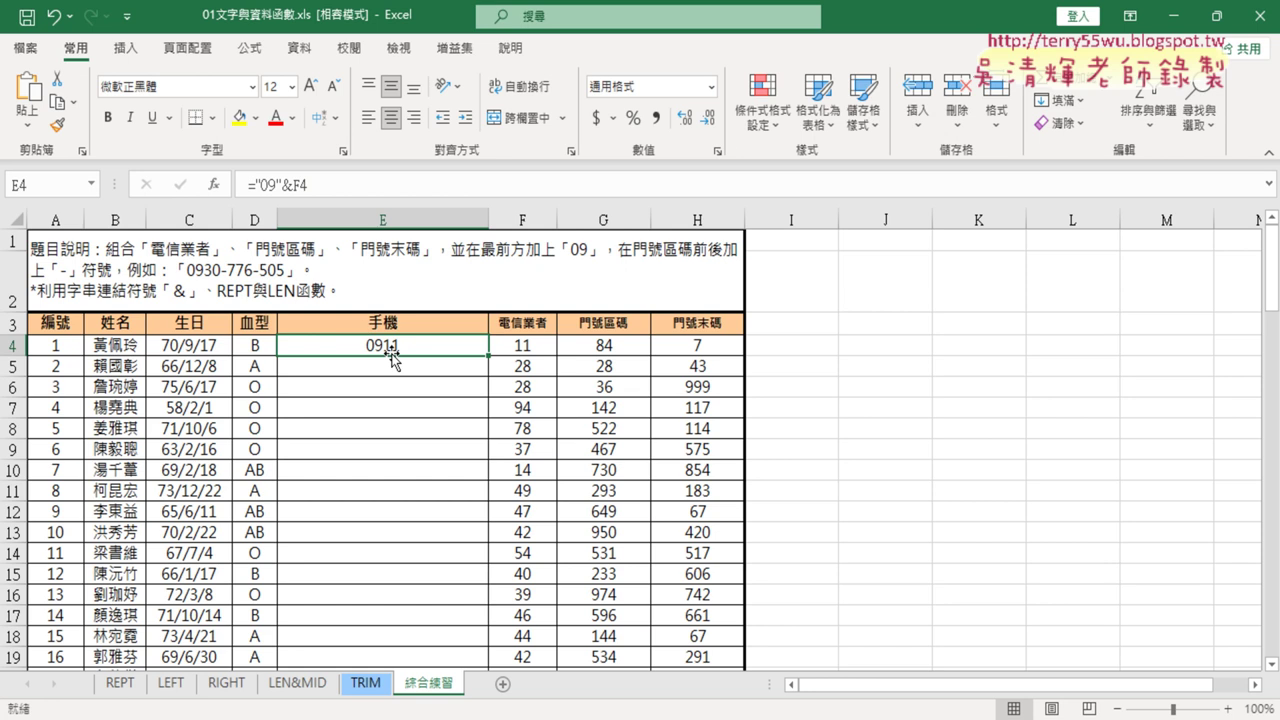
Extend E4's formula with &"-"&"0"&G4 so it displays 0911-084
left_click(350, 184)
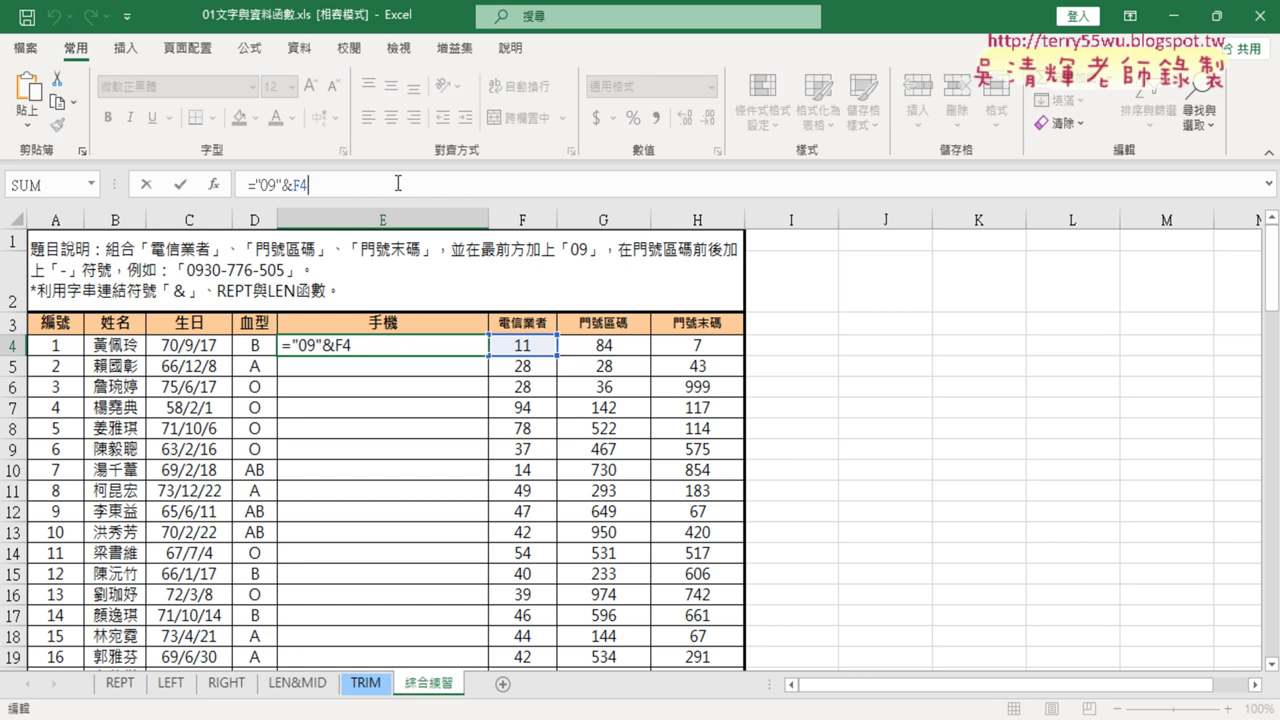
type("&\"-")
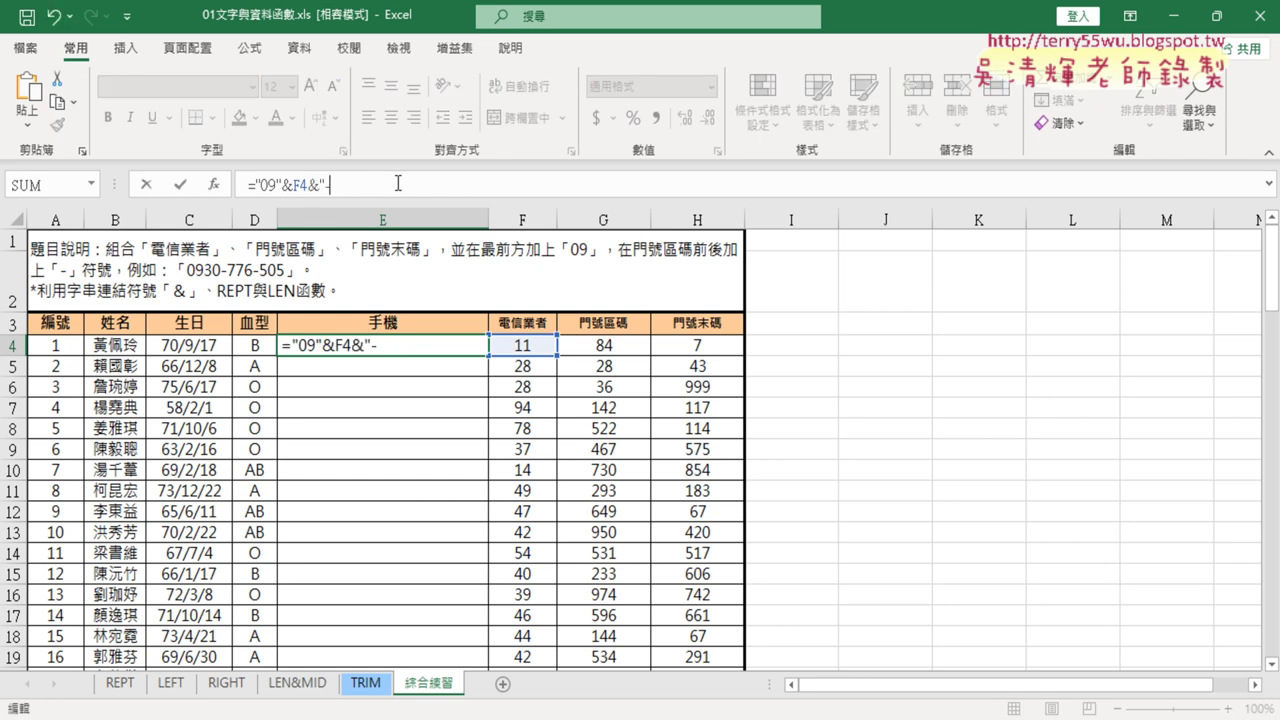
type("\"")
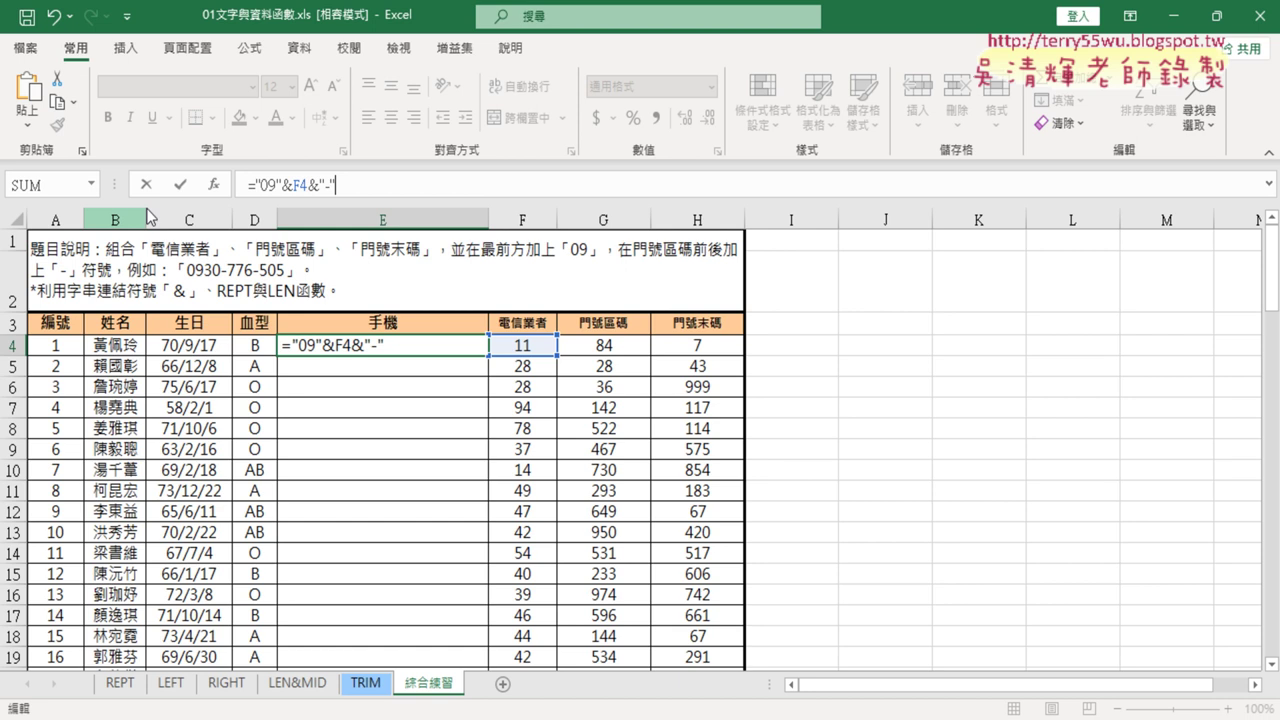
left_click(181, 184)
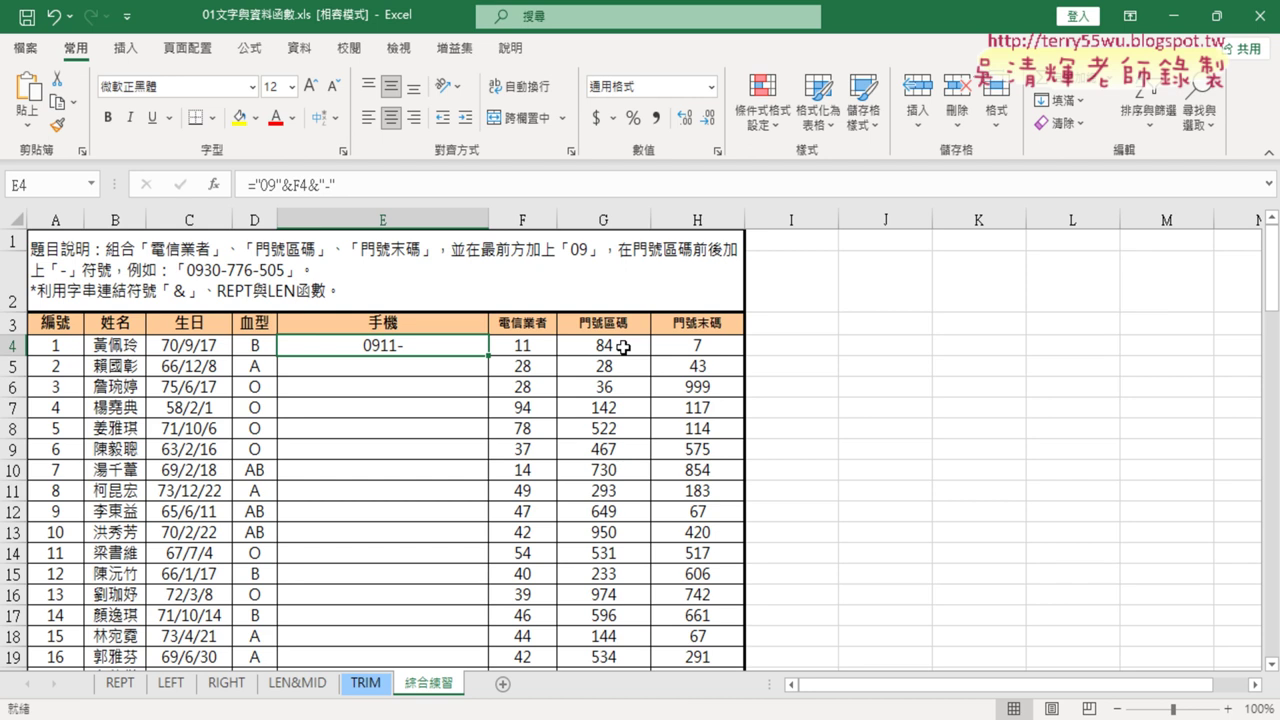
left_click(368, 185)
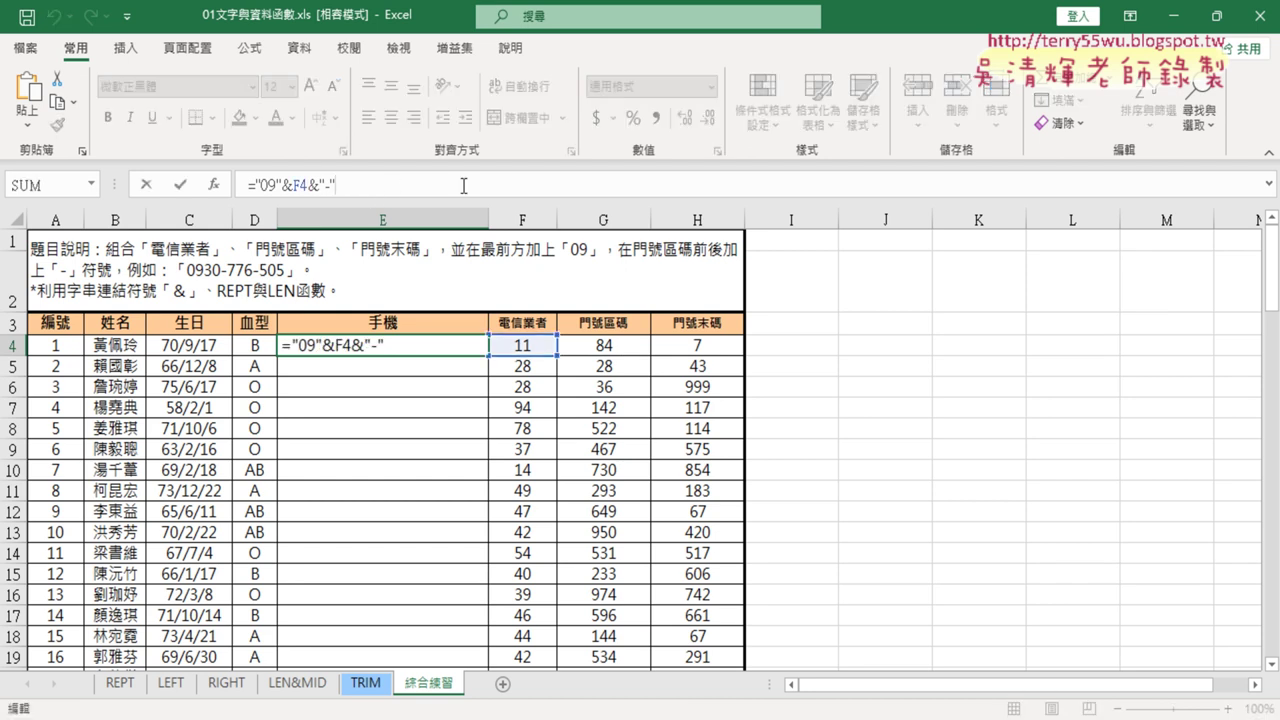
type("&")
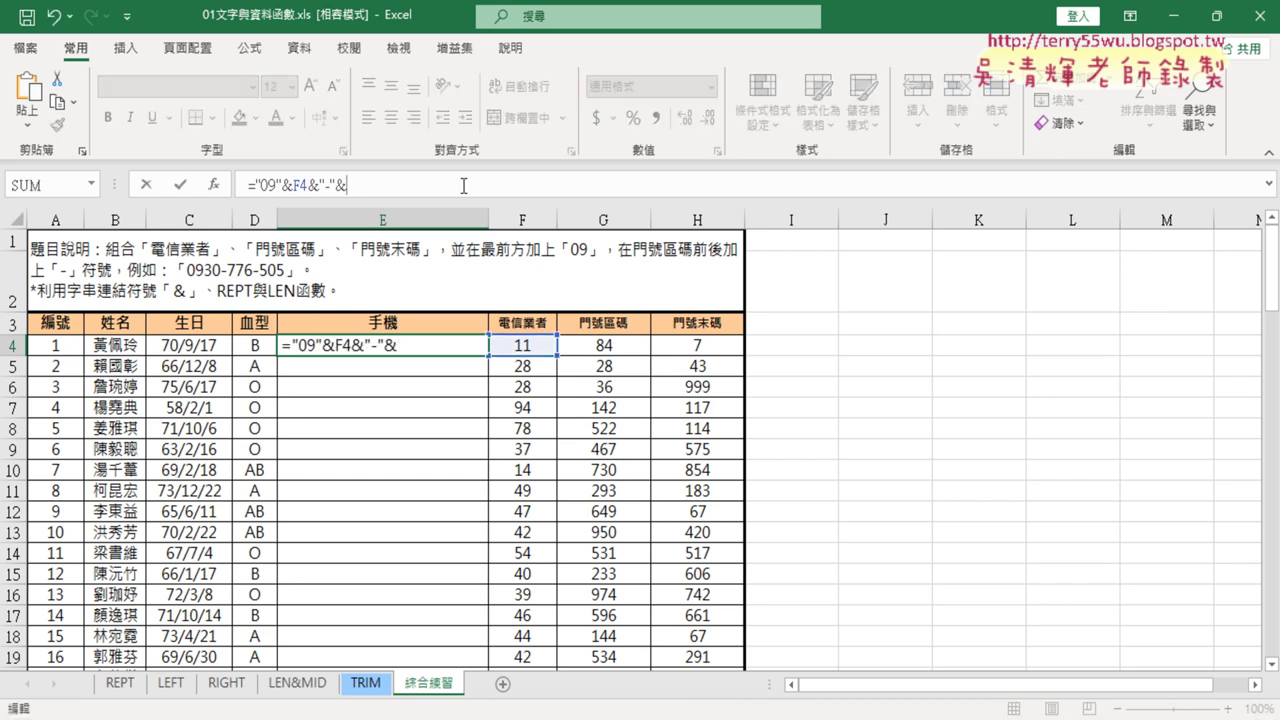
type("\"0\"")
type("&")
left_click(595, 350)
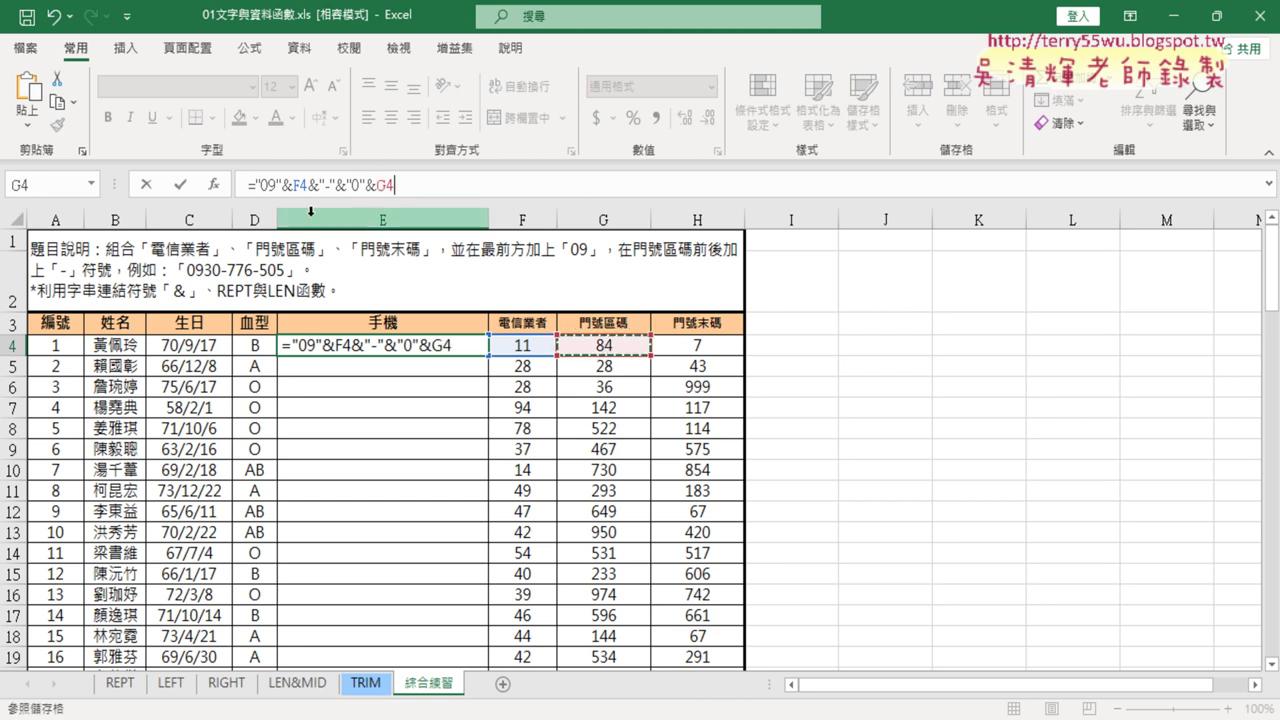
left_click(180, 188)
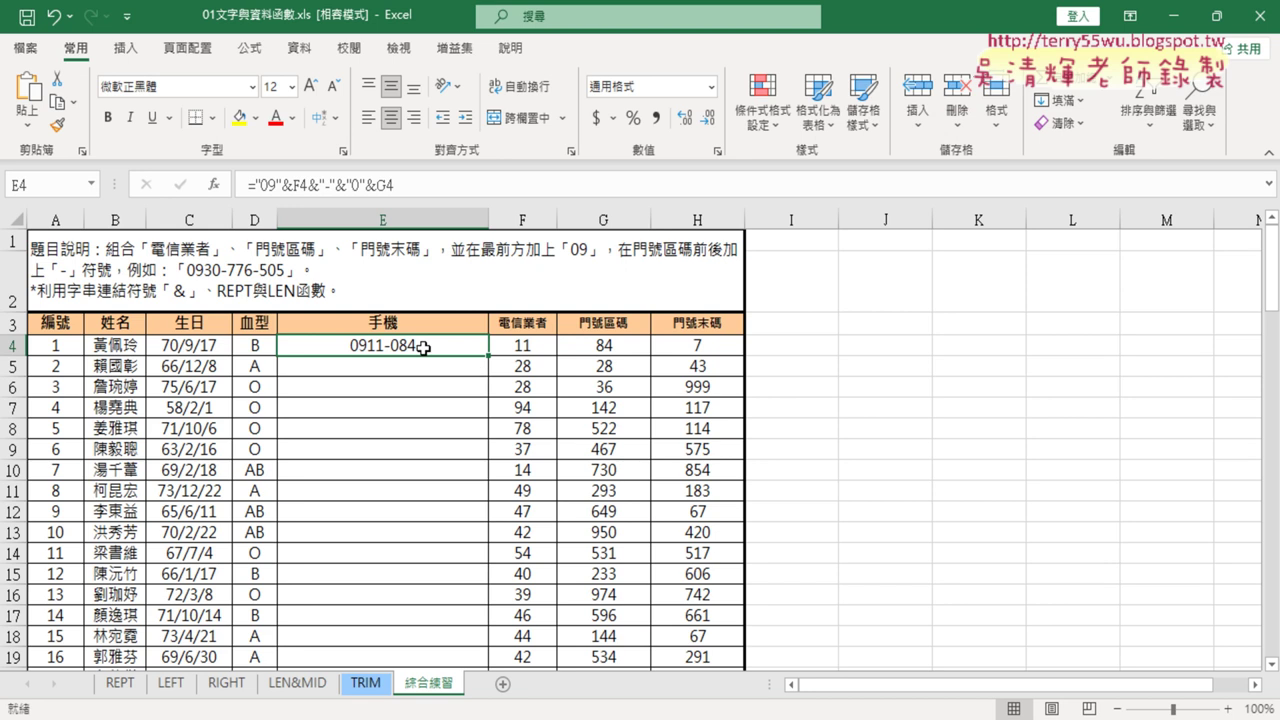
Auto-fill the E4 phone-number formula down to E19 and review the results
double_click(488, 355)
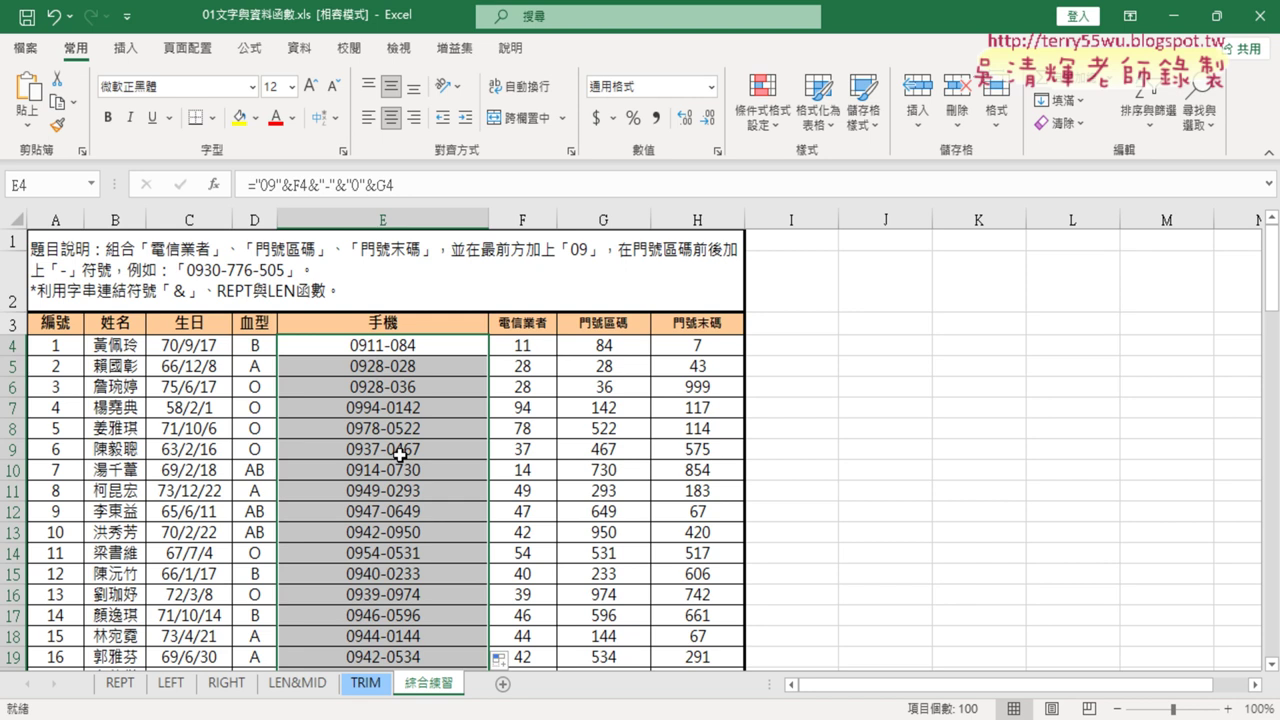
left_click(233, 290)
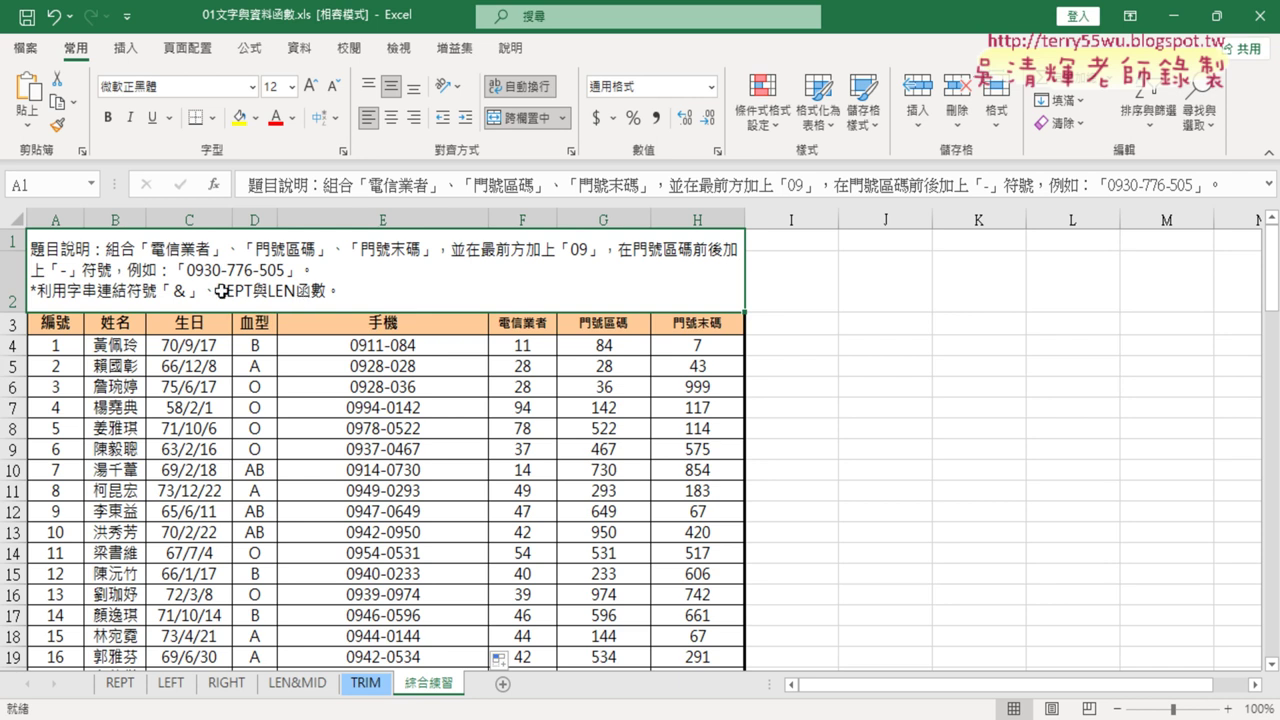
left_click(368, 349)
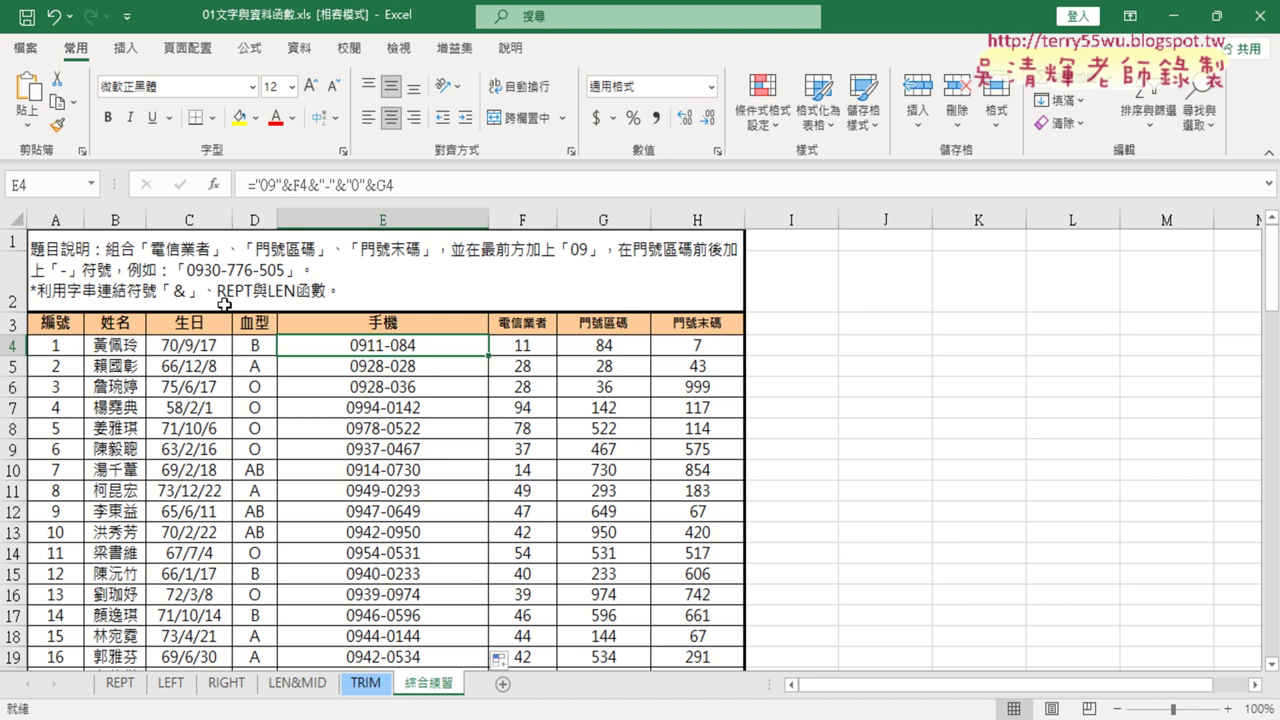
On the REPT sheet, start inserting a function in C3 filtered to the 文字 category
left_click(120, 683)
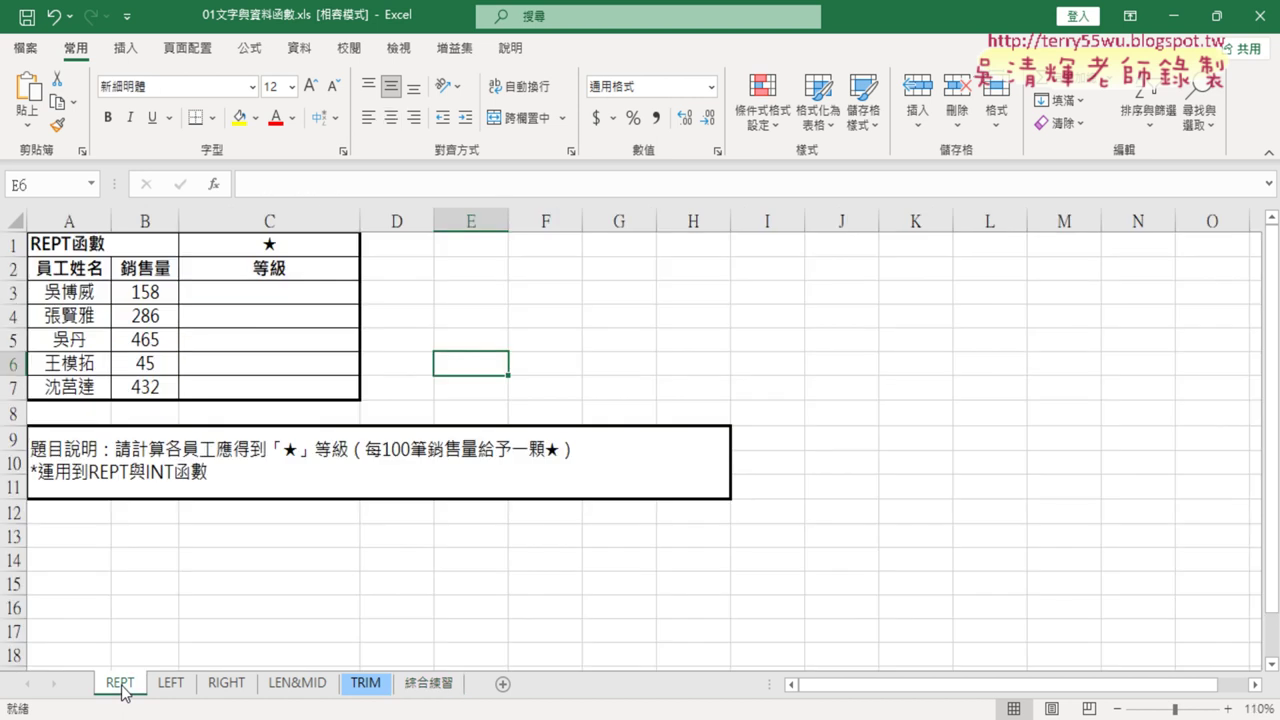
left_click(290, 292)
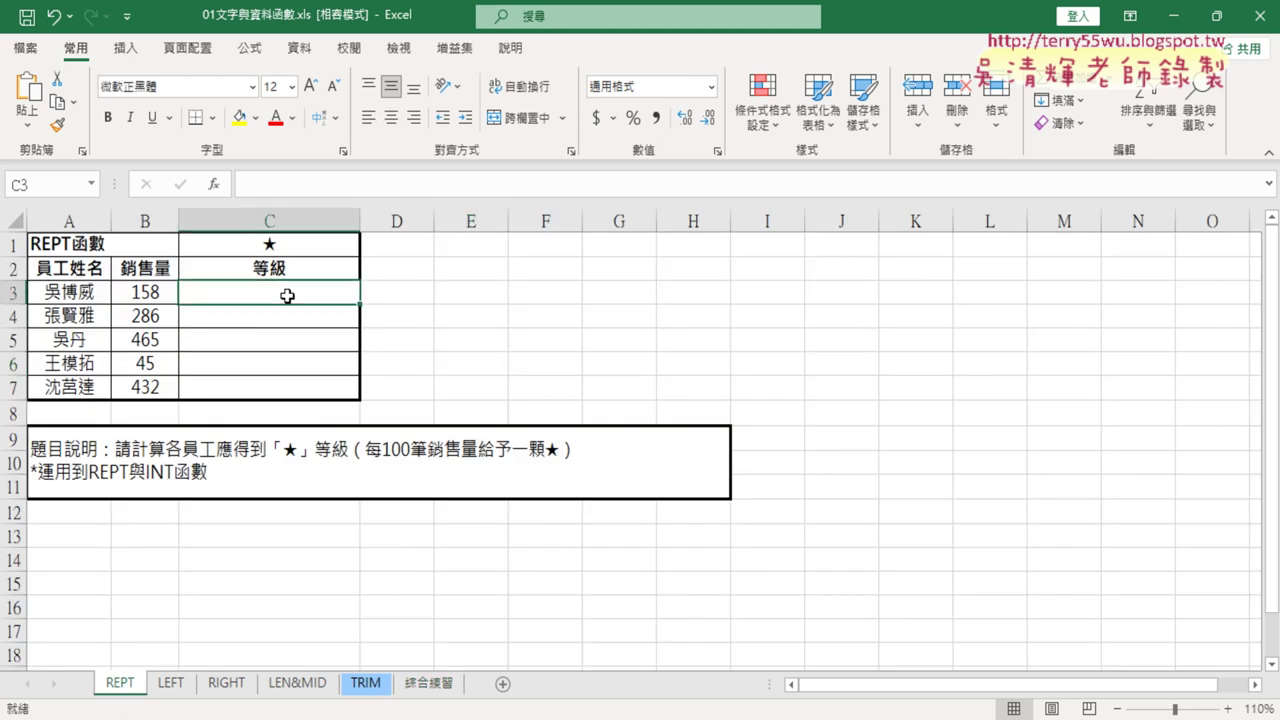
left_click(213, 186)
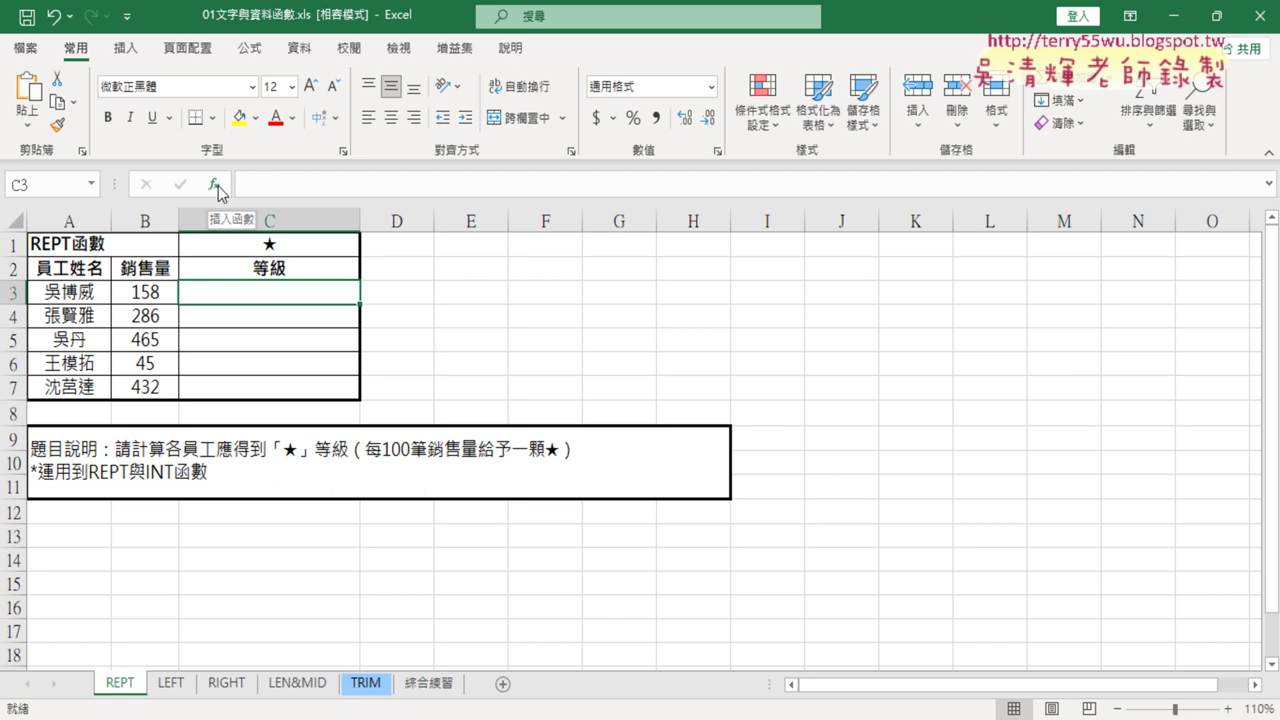
left_click(672, 243)
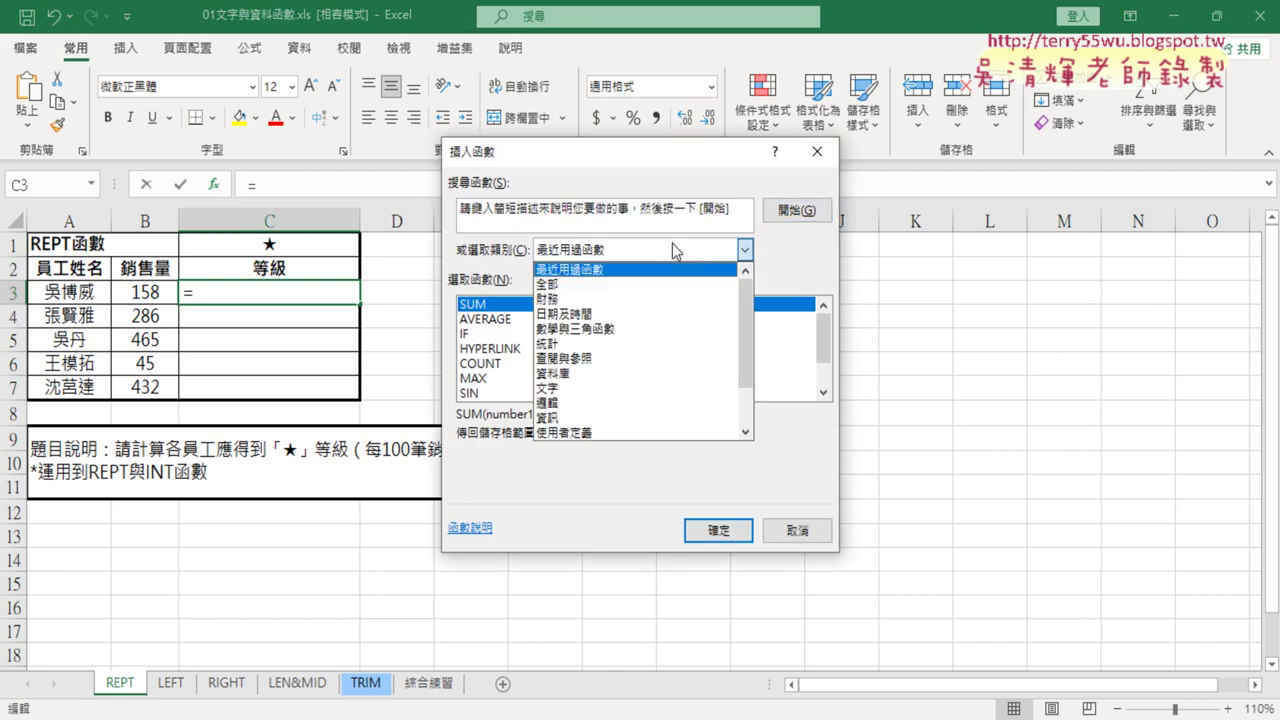
left_click(648, 390)
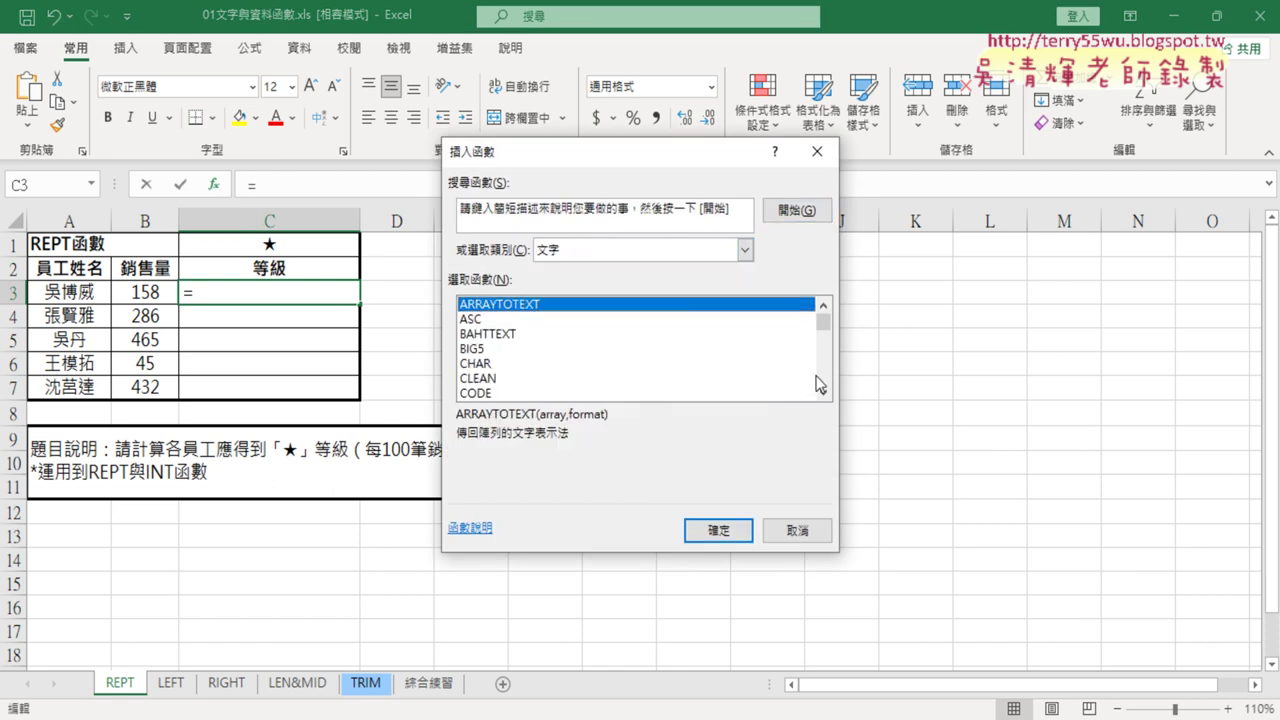
scroll(821, 375, "down", 2)
scroll(821, 375, "down", 3)
left_click(643, 252)
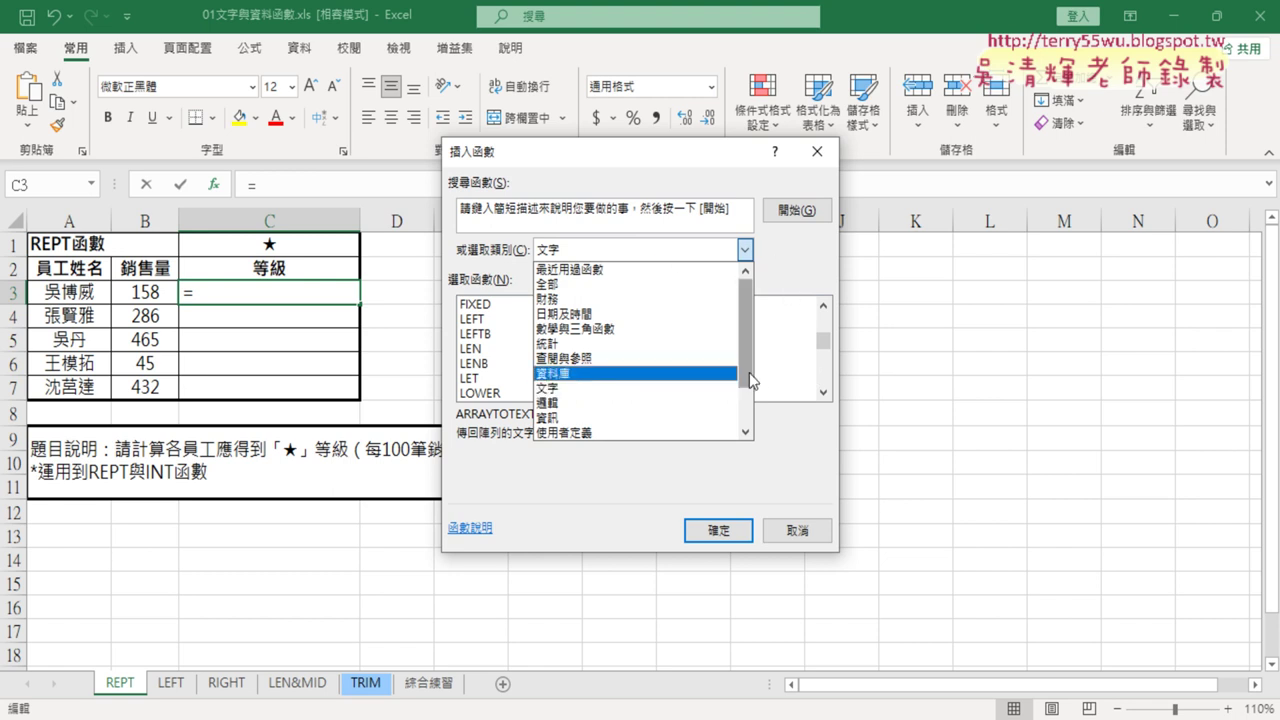
left_click_drag(748, 380, 748, 388)
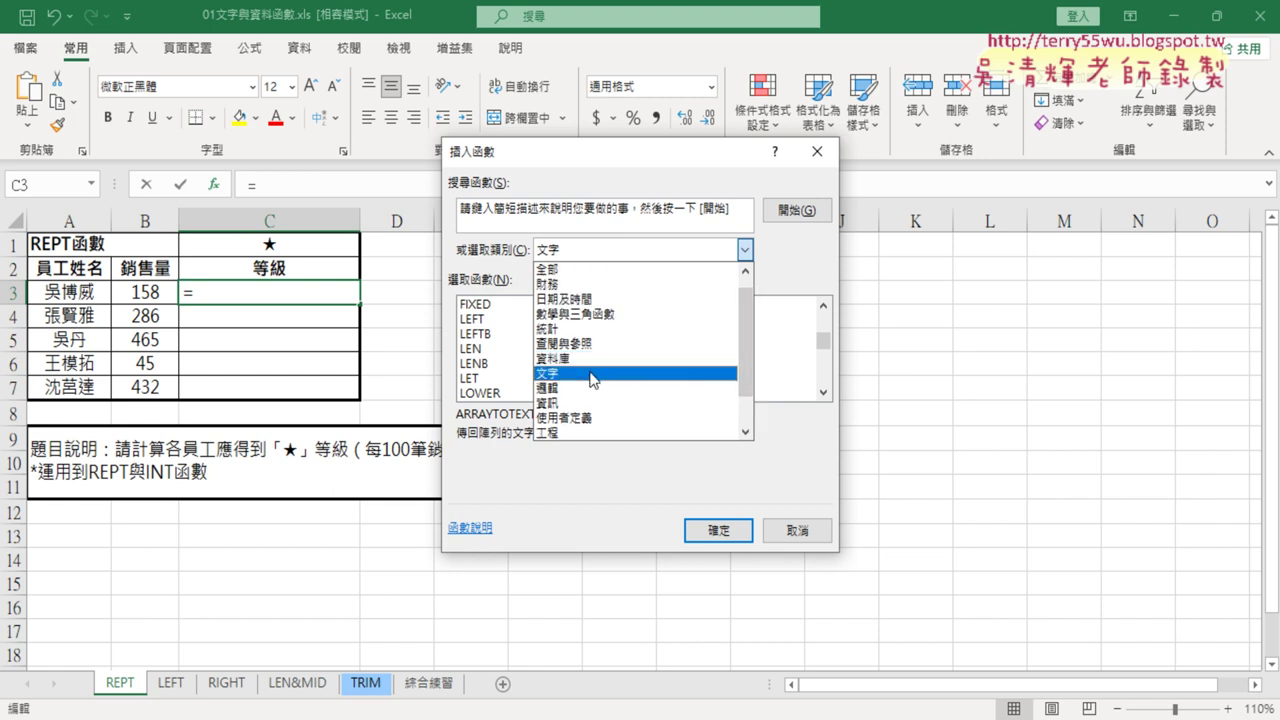
left_click(594, 379)
left_click_drag(521, 155, 558, 226)
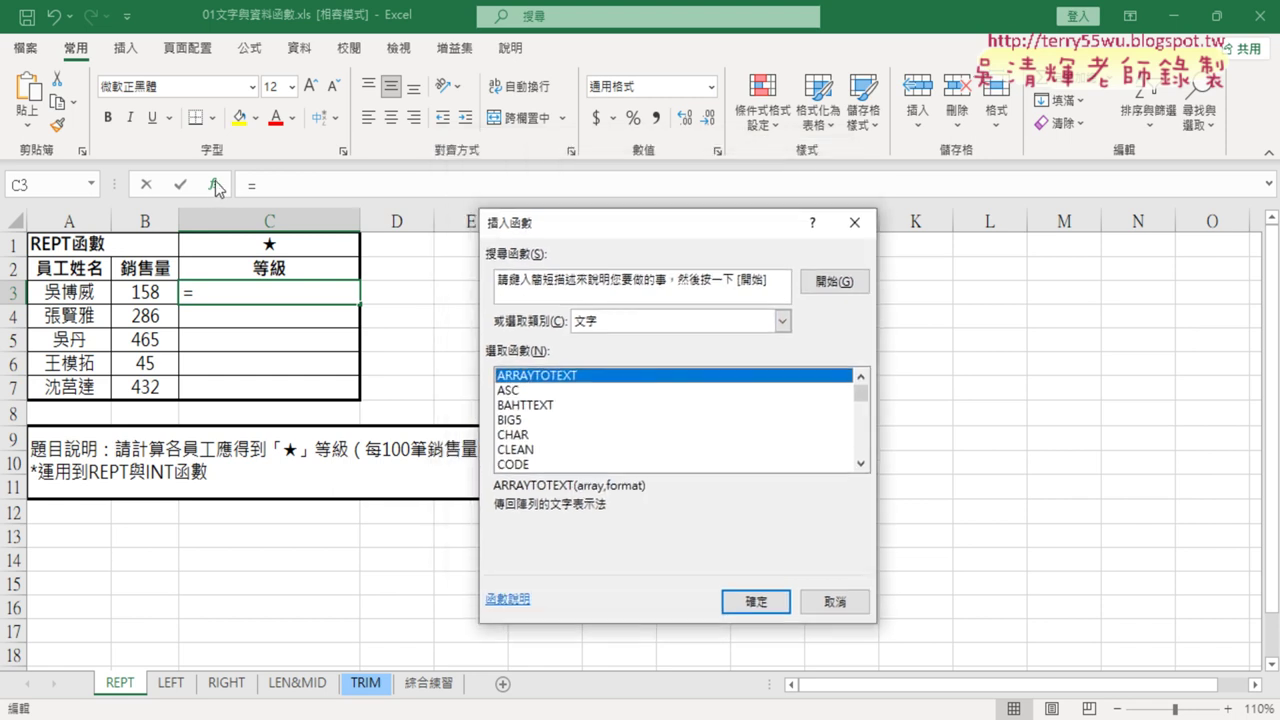
left_click(674, 321)
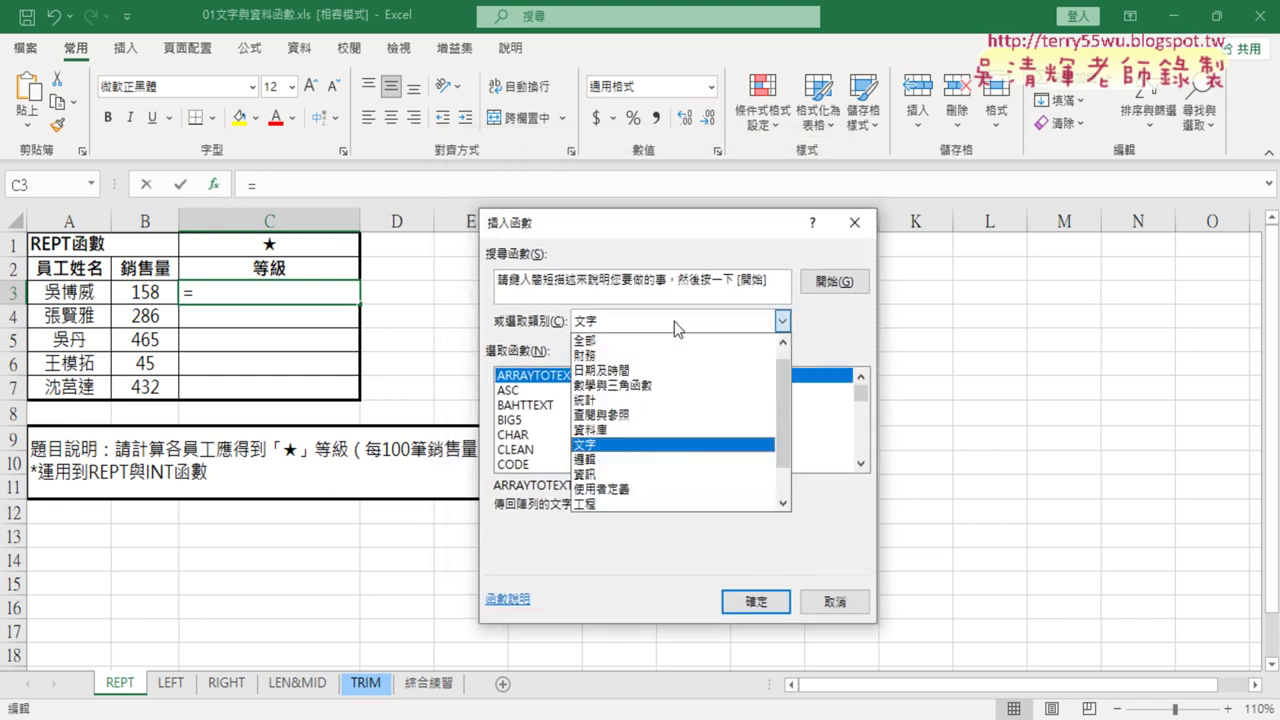
left_click(674, 320)
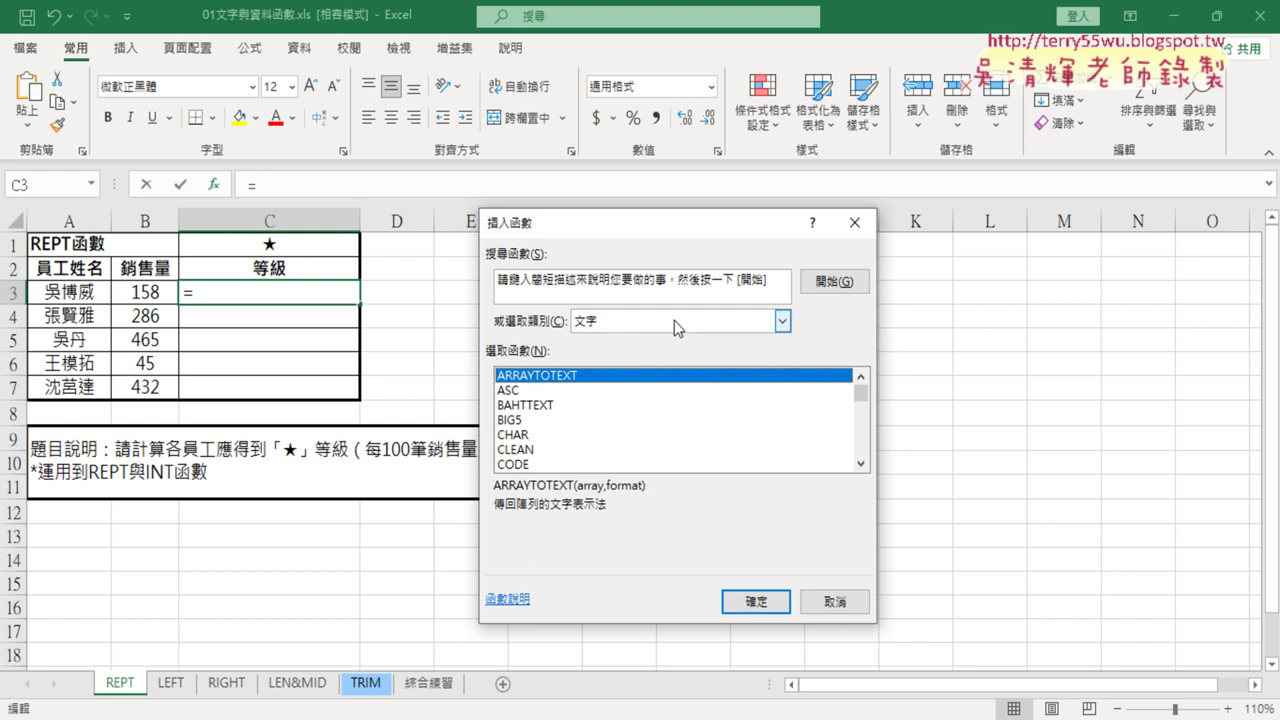
Choose REPT from the text function list and open its arguments
double_click(860, 463)
left_click(865, 463)
left_click(865, 463)
left_click(865, 463)
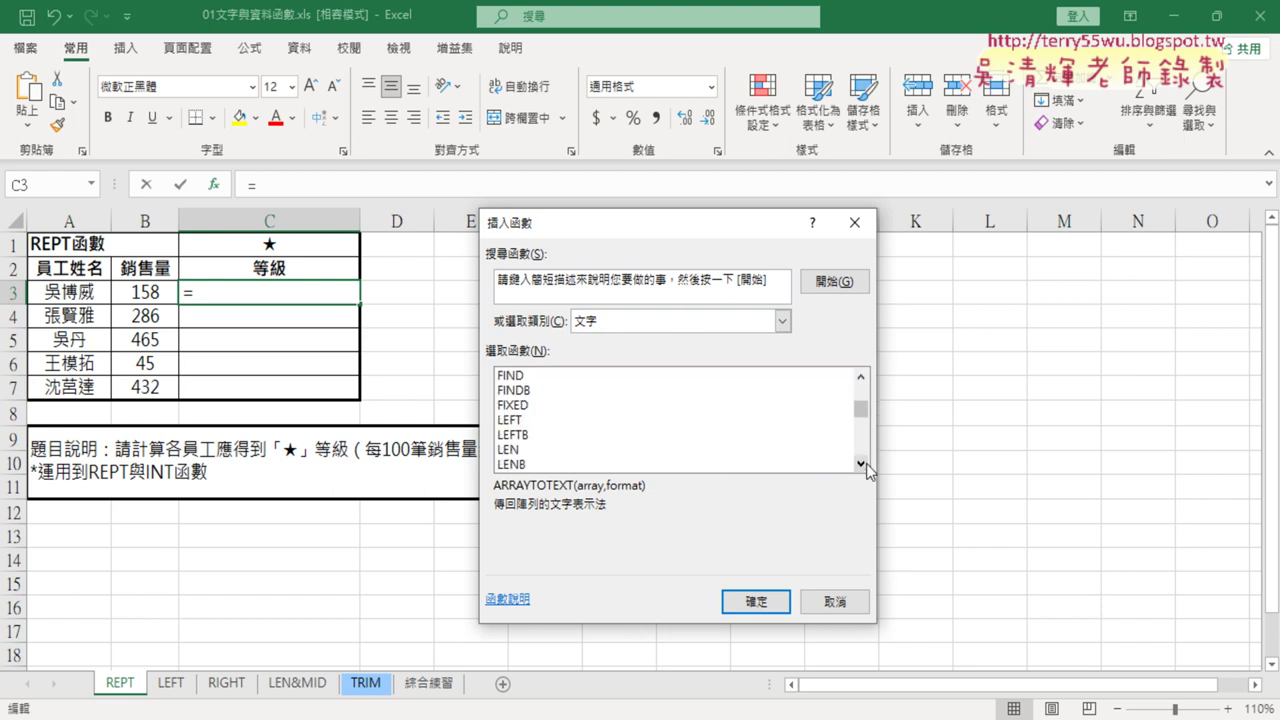
left_click(865, 463)
left_click(865, 463)
left_click(865, 463)
left_click(865, 463)
left_click(865, 463)
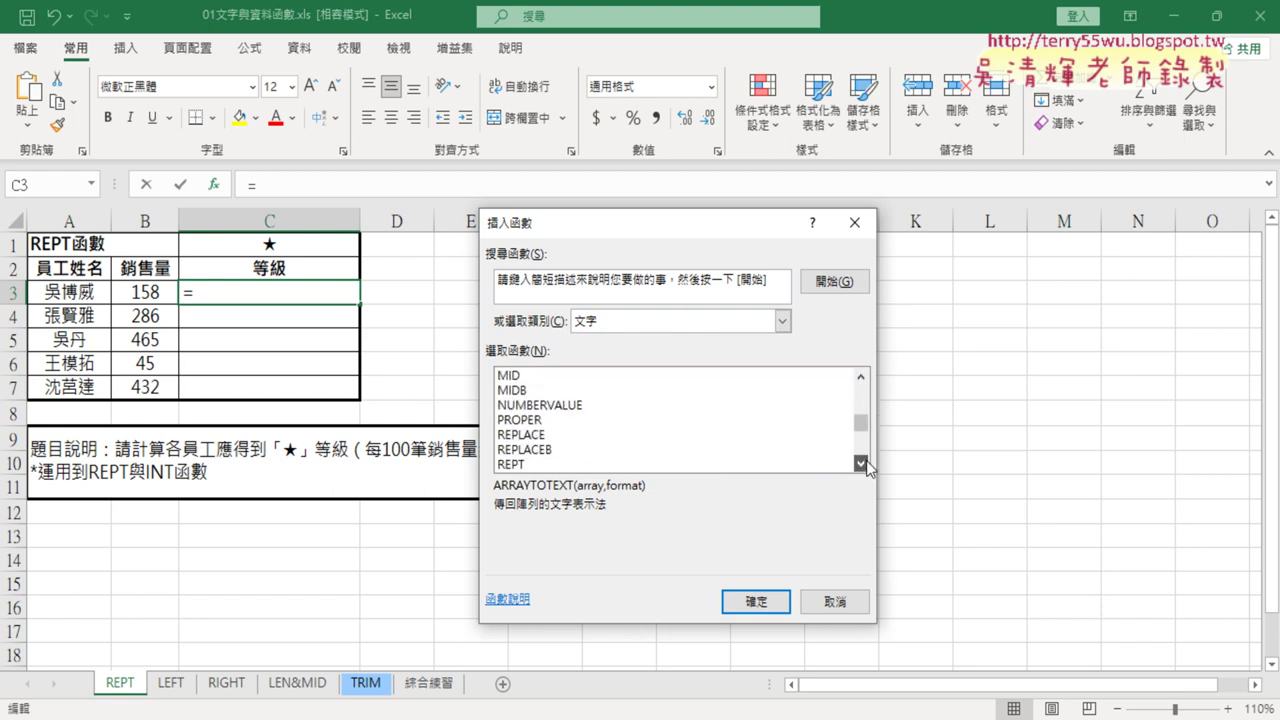
left_click(583, 465)
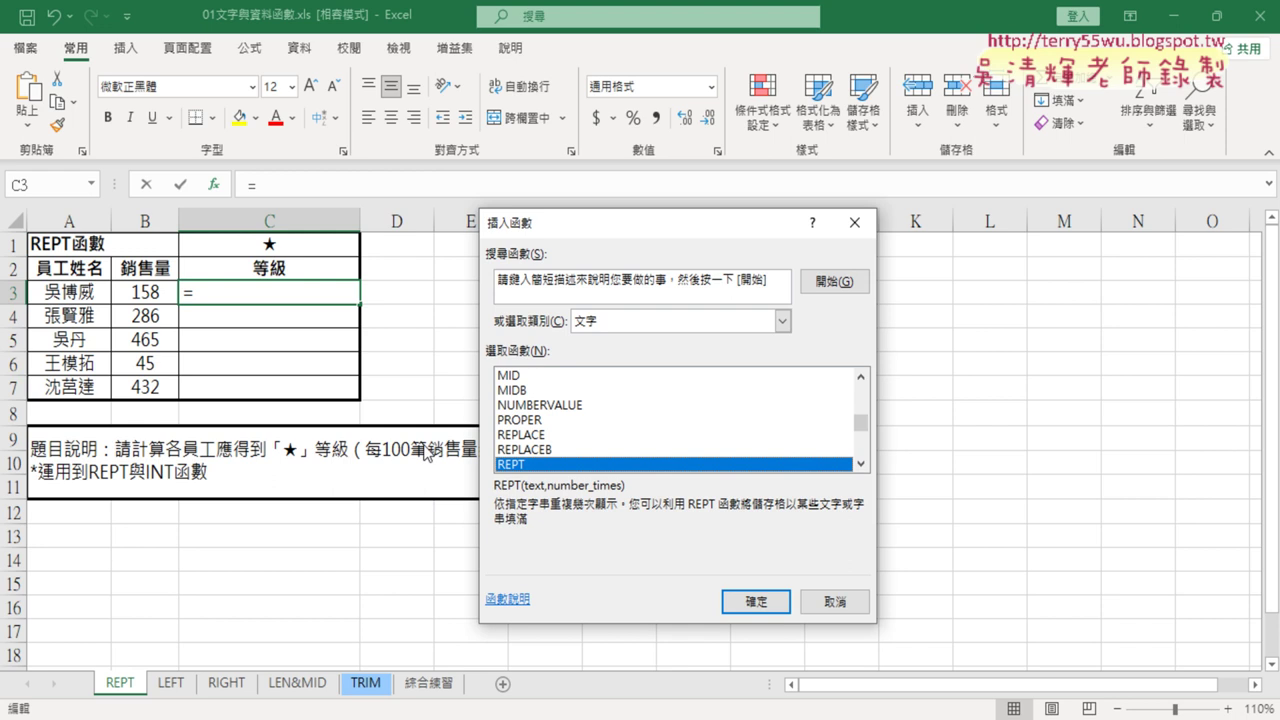
left_click(757, 596)
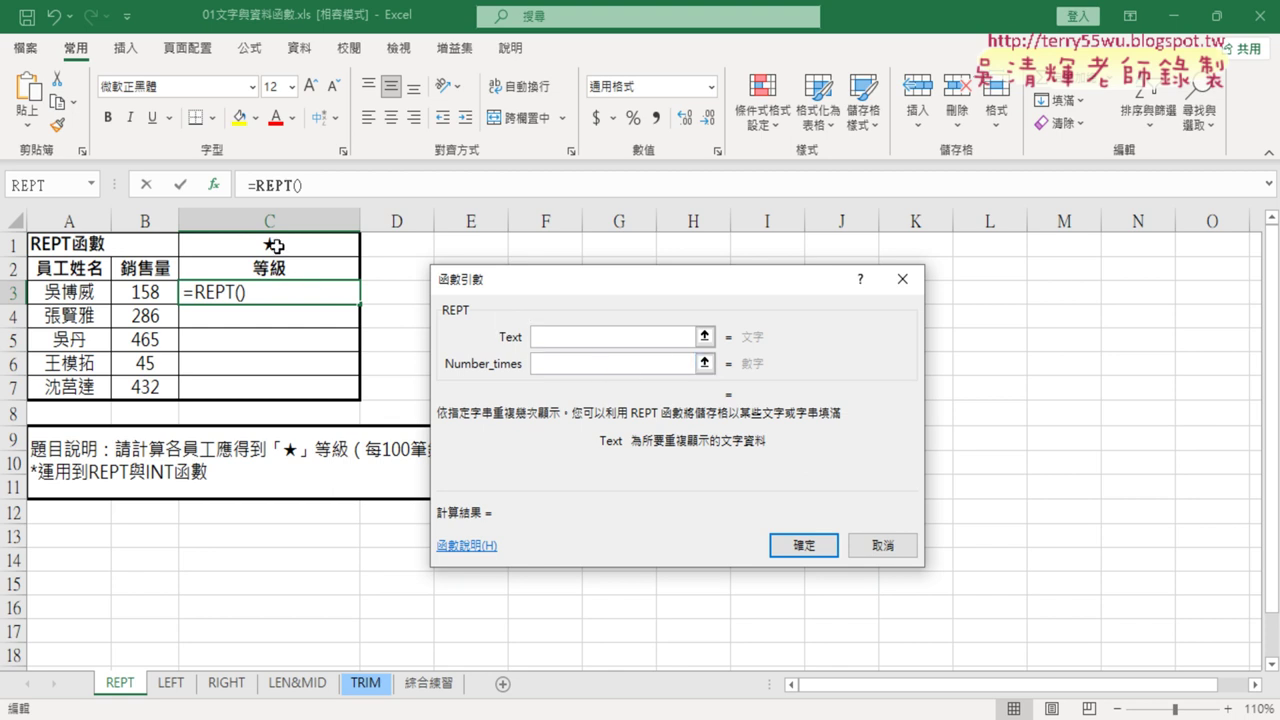
Set REPT's Text to C1 and Number_times to B3/100, so C3 shows one ★
left_click_drag(557, 279, 684, 112)
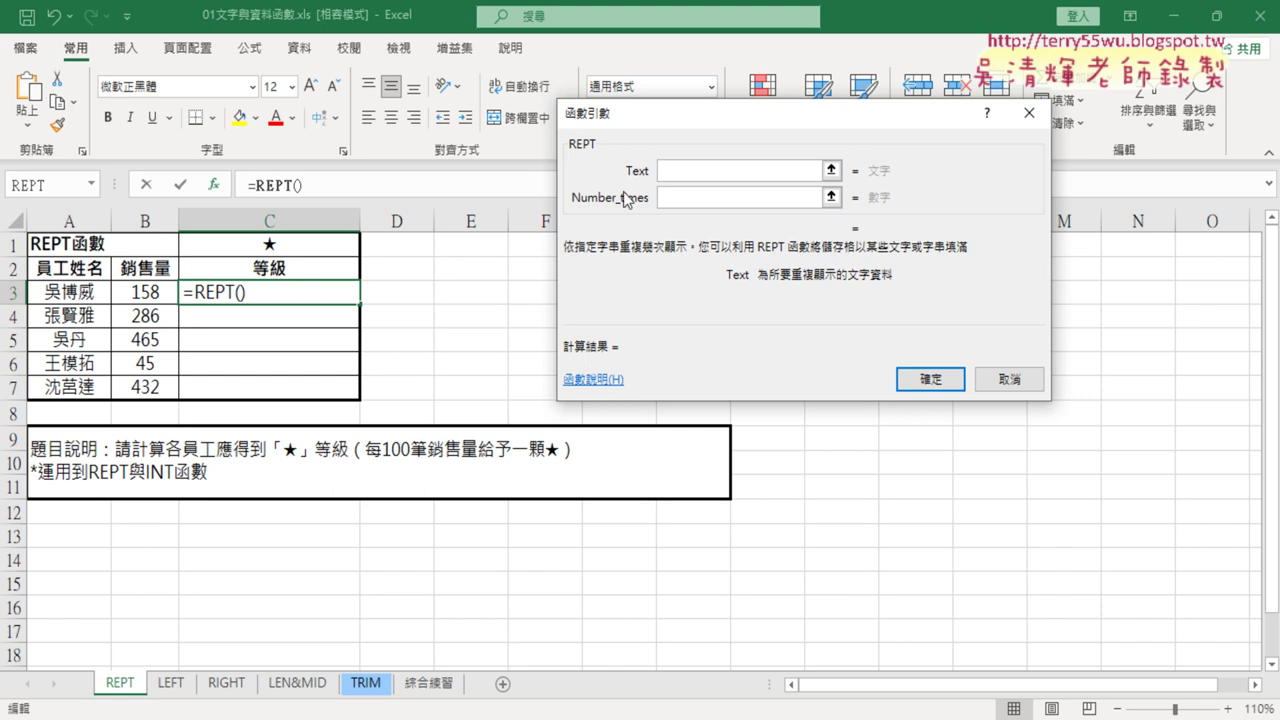
left_click(305, 244)
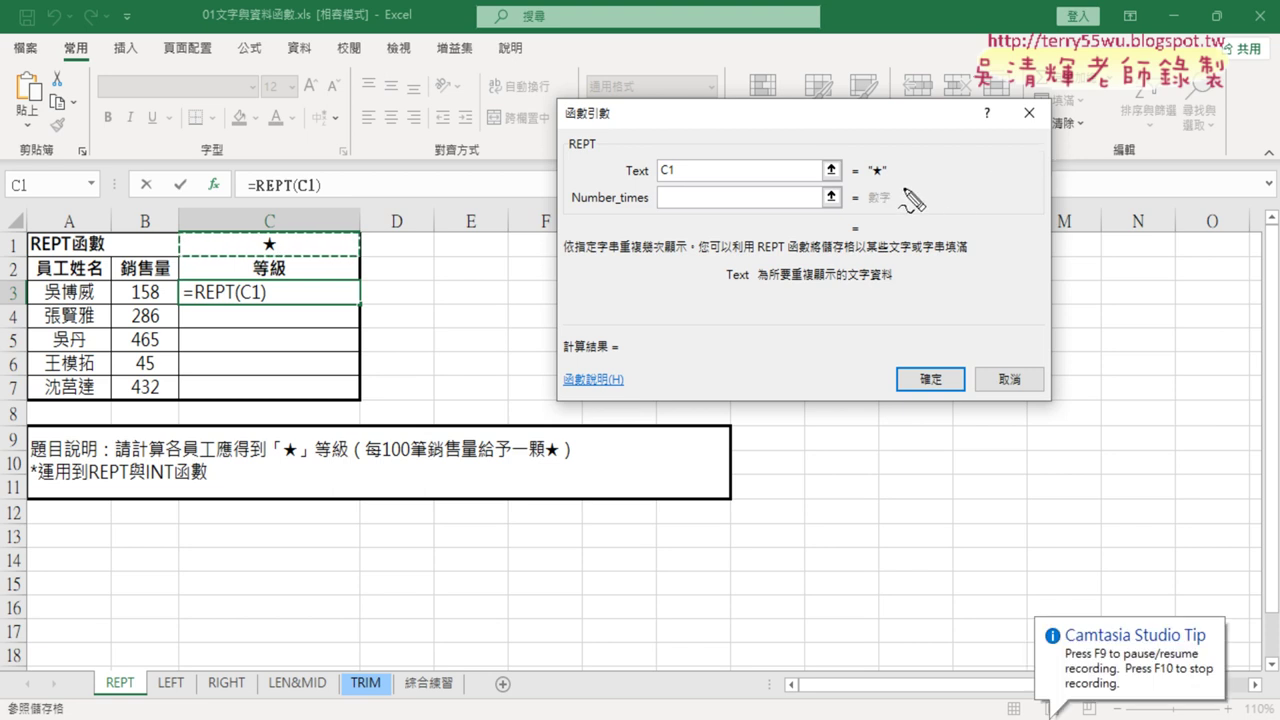
left_click_drag(893, 188, 884, 185)
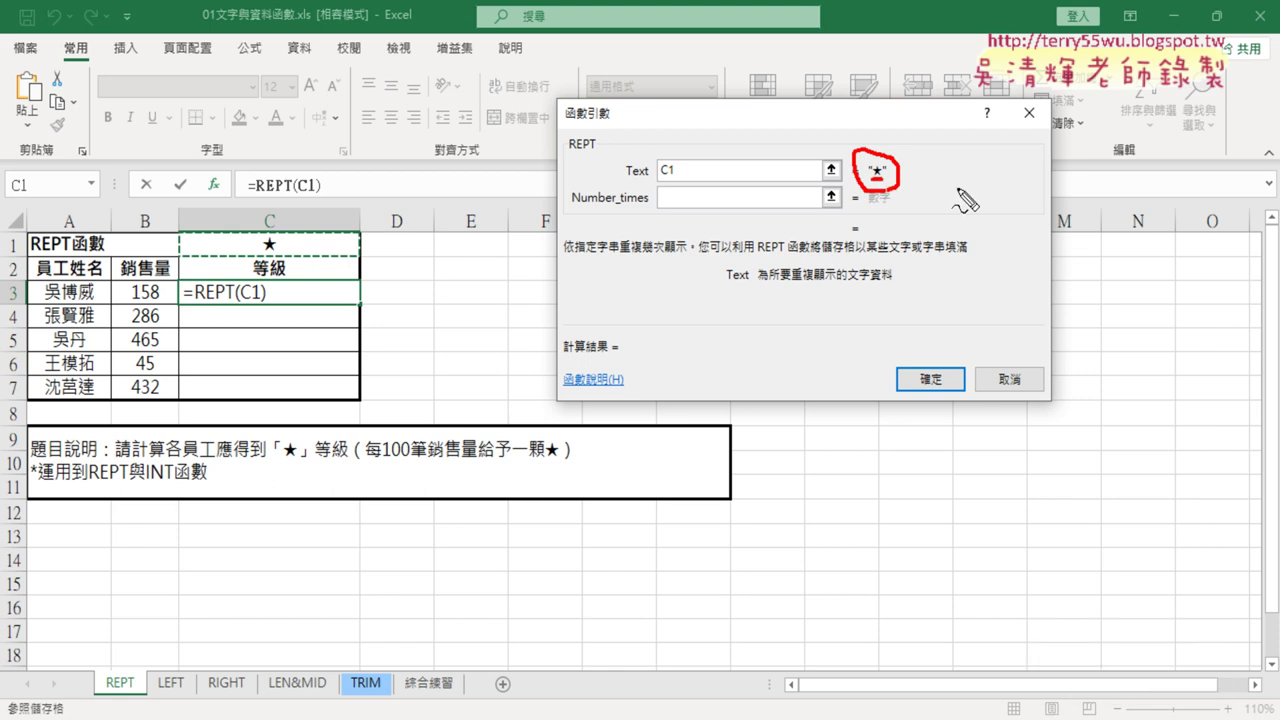
key("Escape")
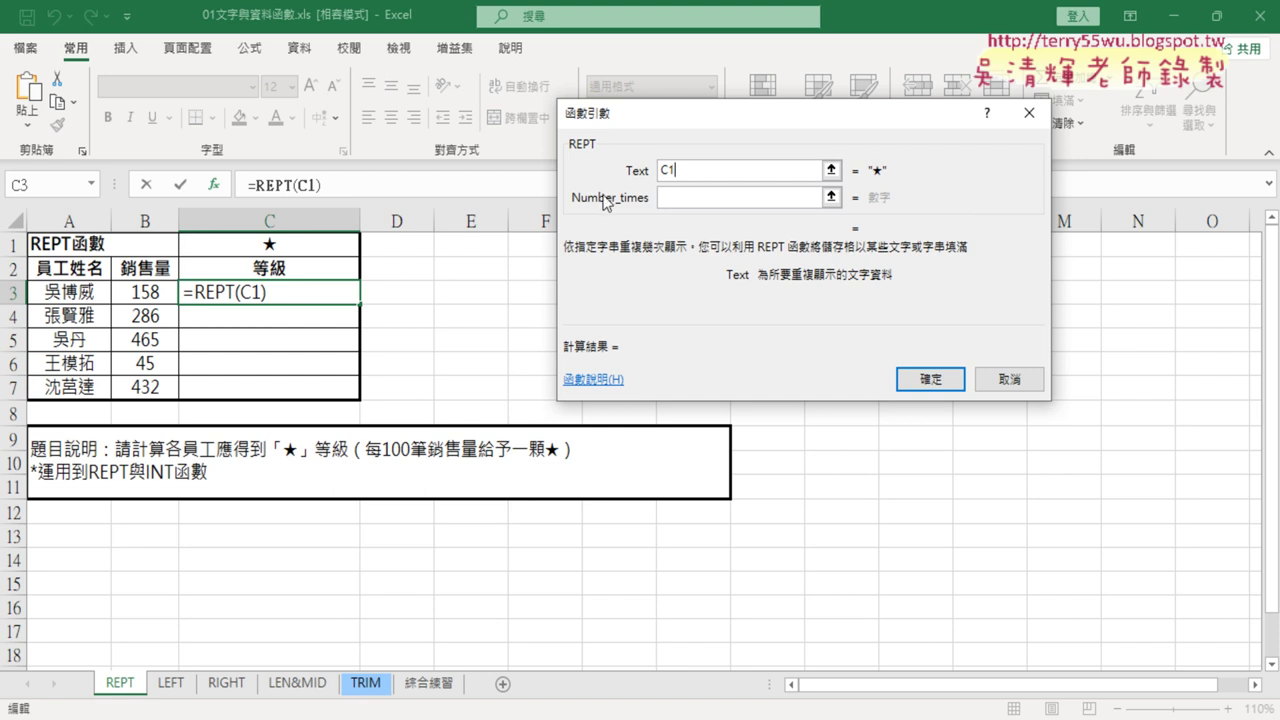
left_click(790, 197)
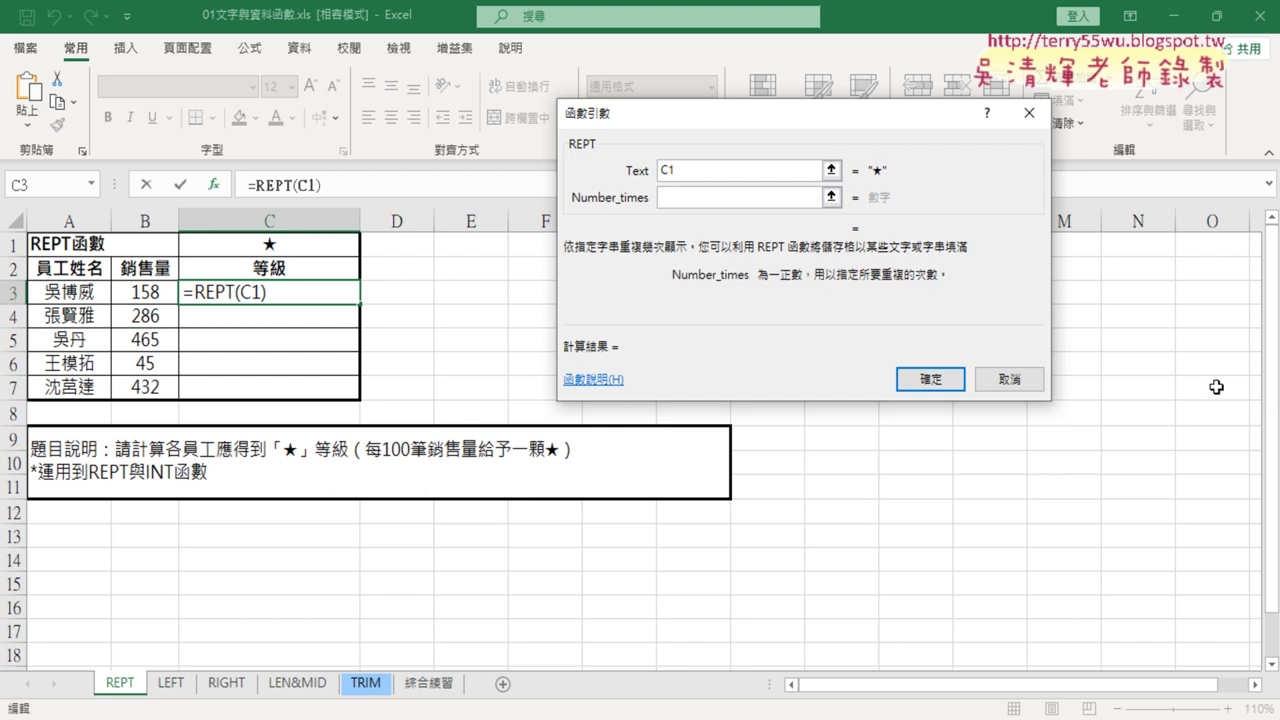
left_click(146, 292)
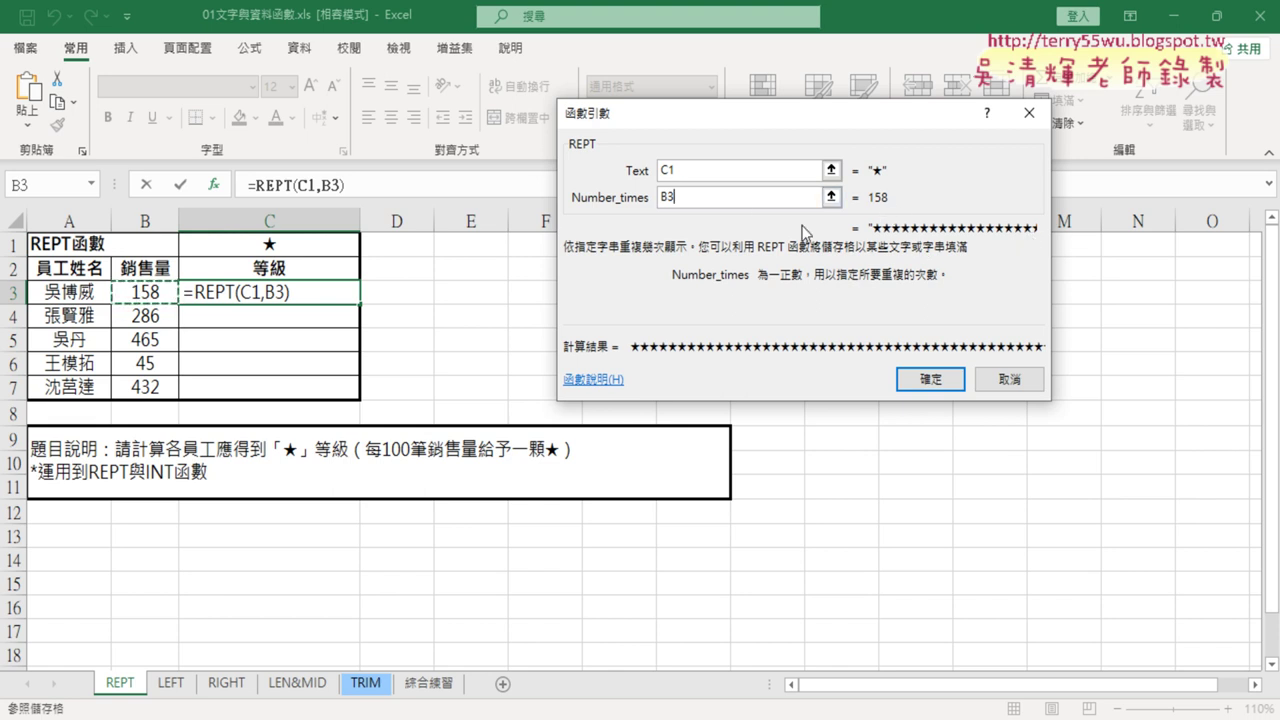
type("/1")
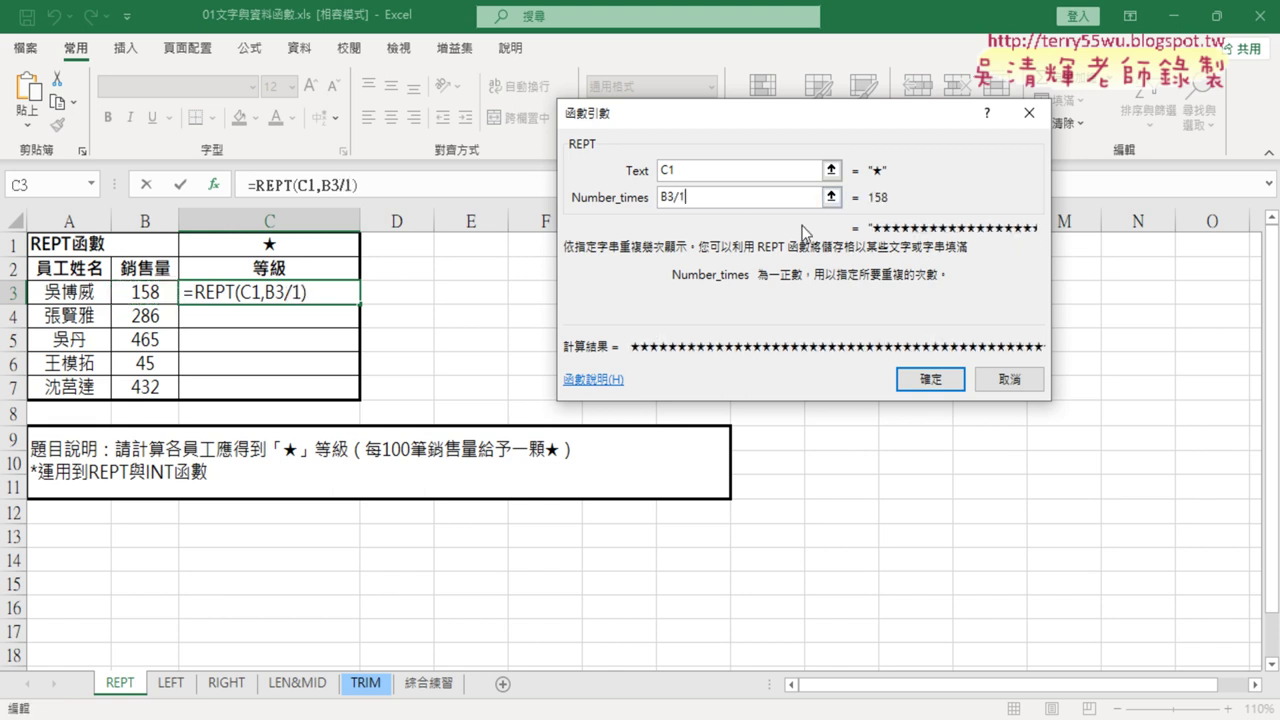
type("00")
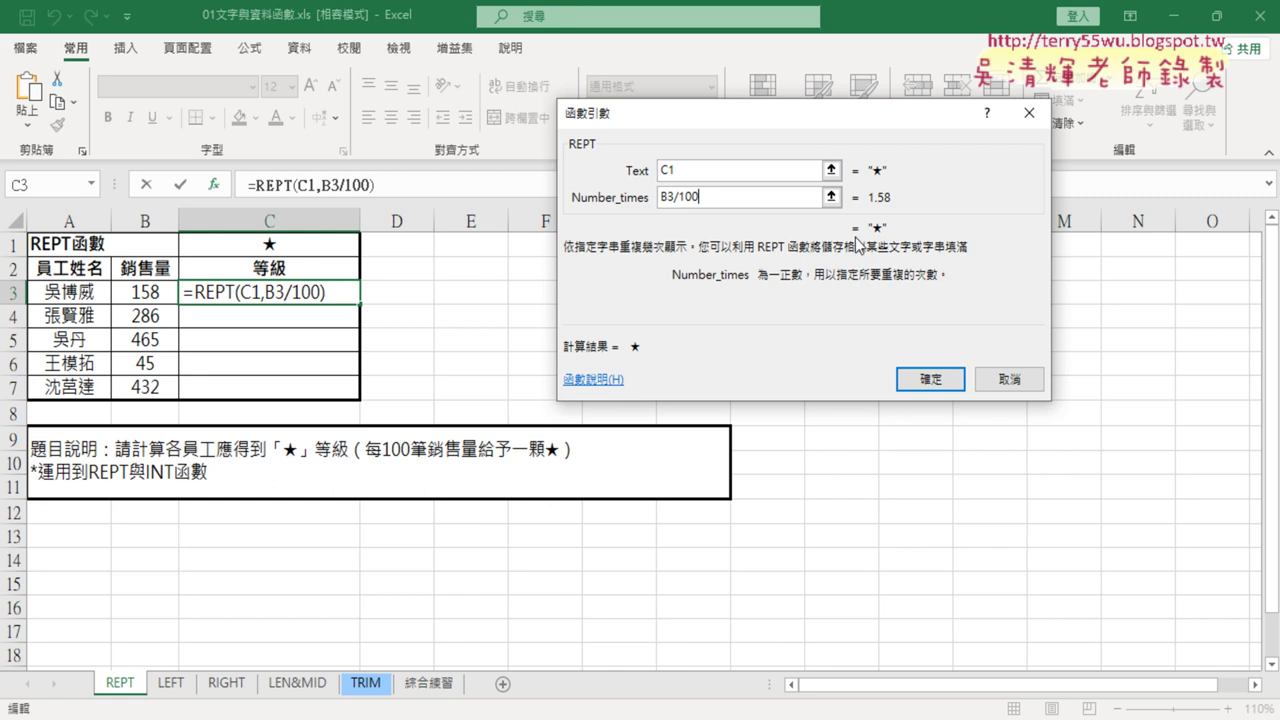
left_click(932, 384)
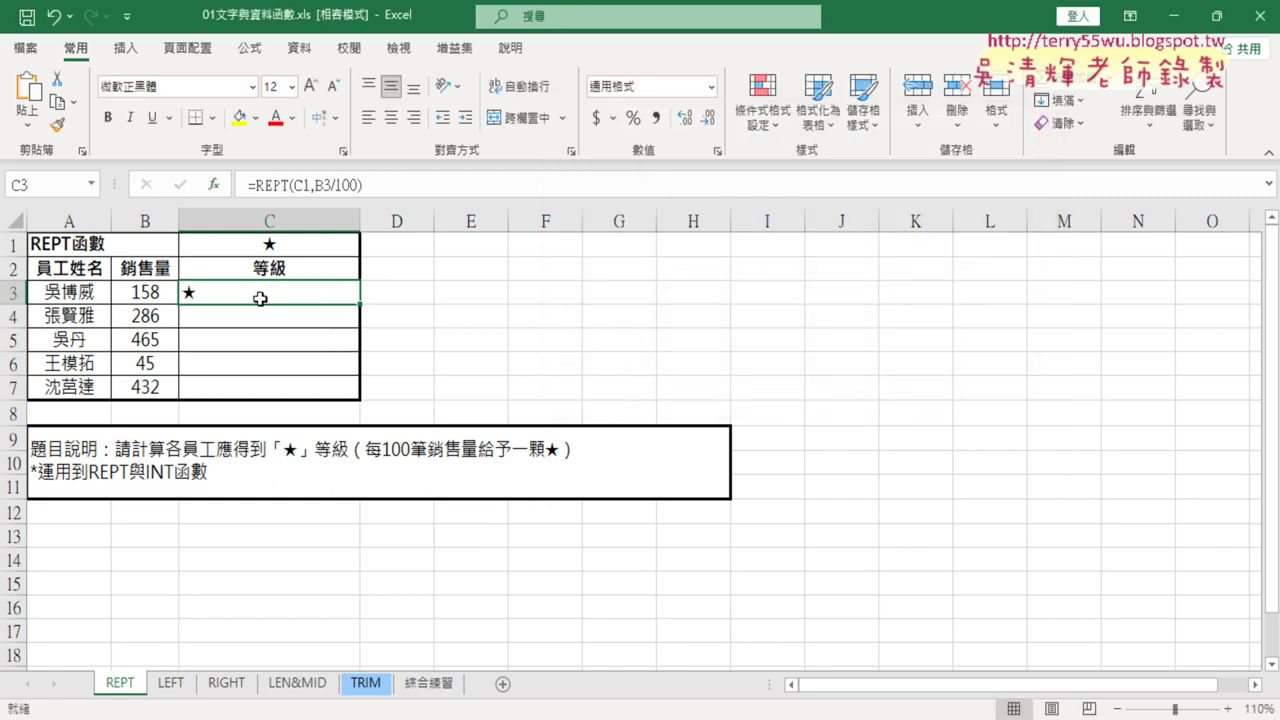
Fill the star formula from C3 down to C7 and check C3's Text argument C1
left_click_drag(358, 303, 354, 404)
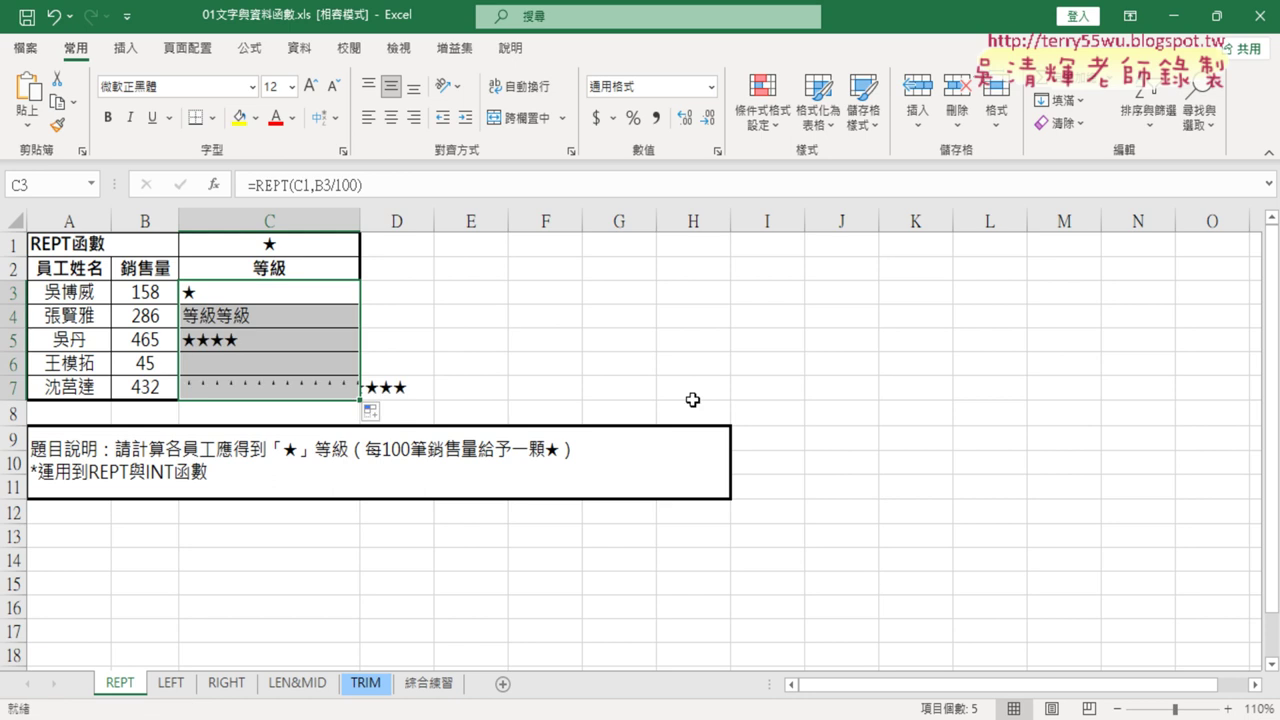
left_click(237, 288)
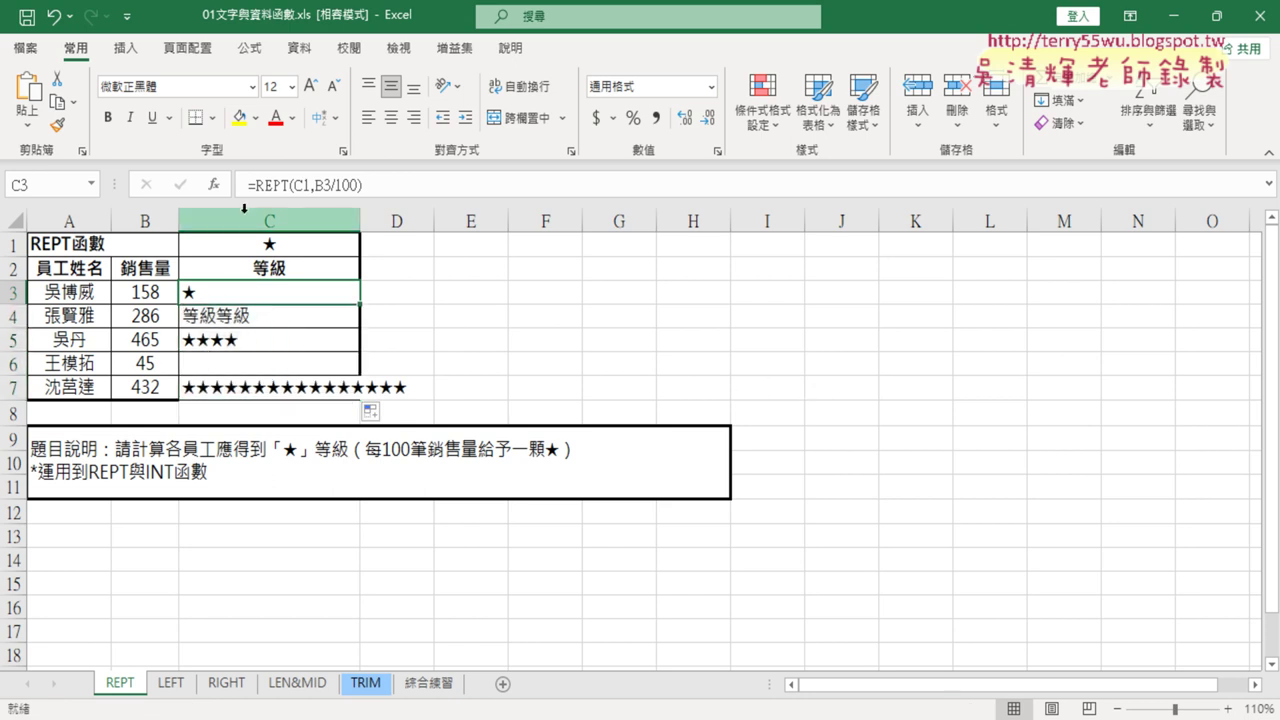
left_click(268, 185)
left_click(214, 185)
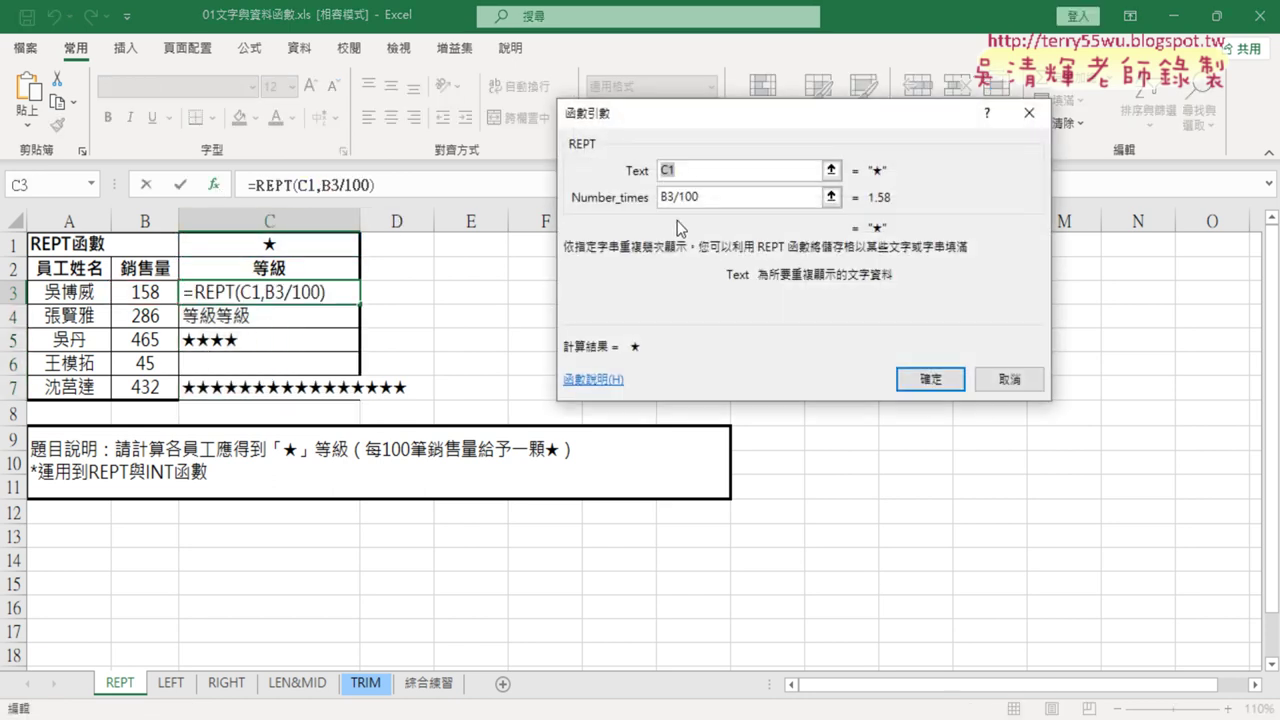
left_click(731, 171)
left_click_drag(710, 133, 549, 195)
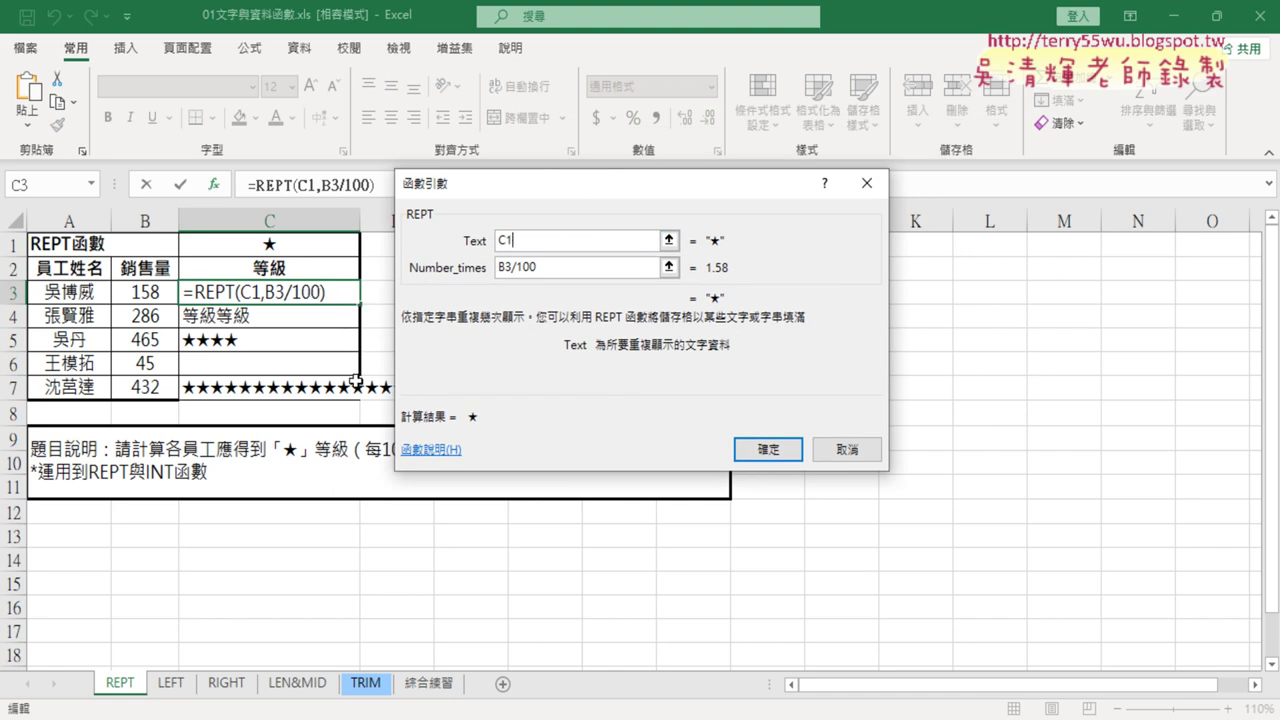
left_click_drag(514, 241, 470, 240)
left_click(768, 449)
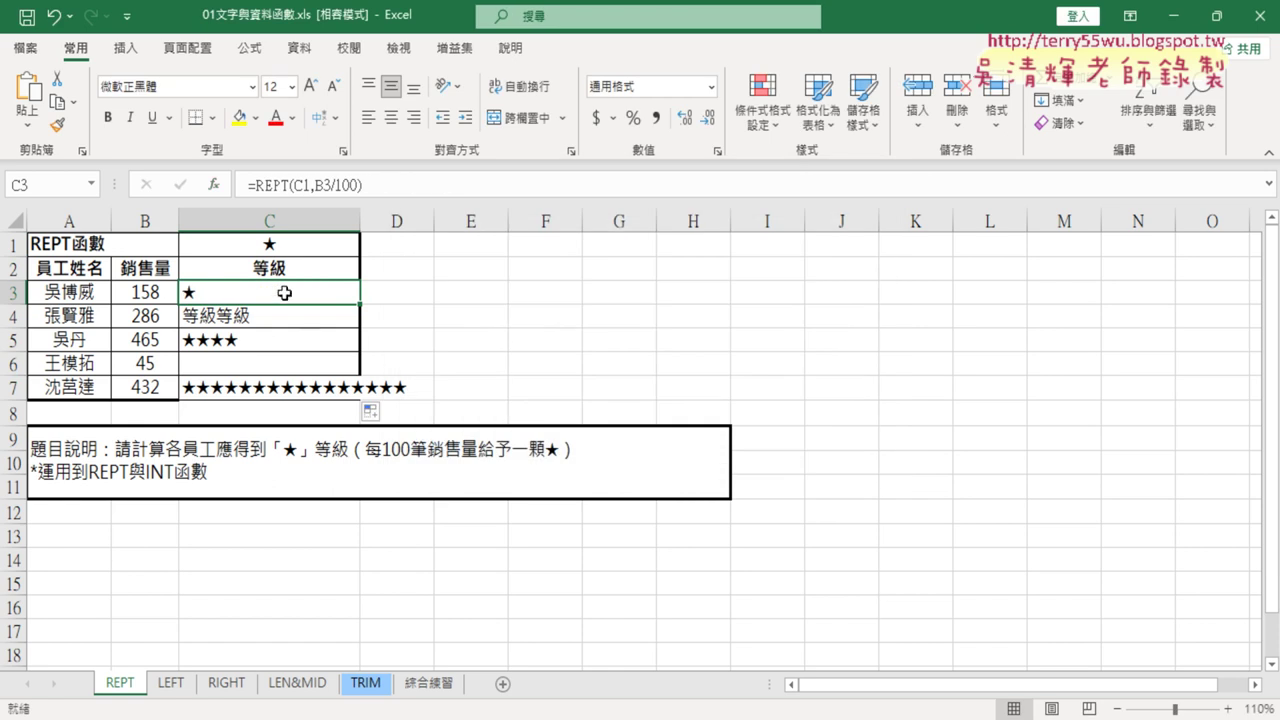
Correct C4's formula to =REPT(C1,B4/100) so it shows ★★
left_click(276, 326)
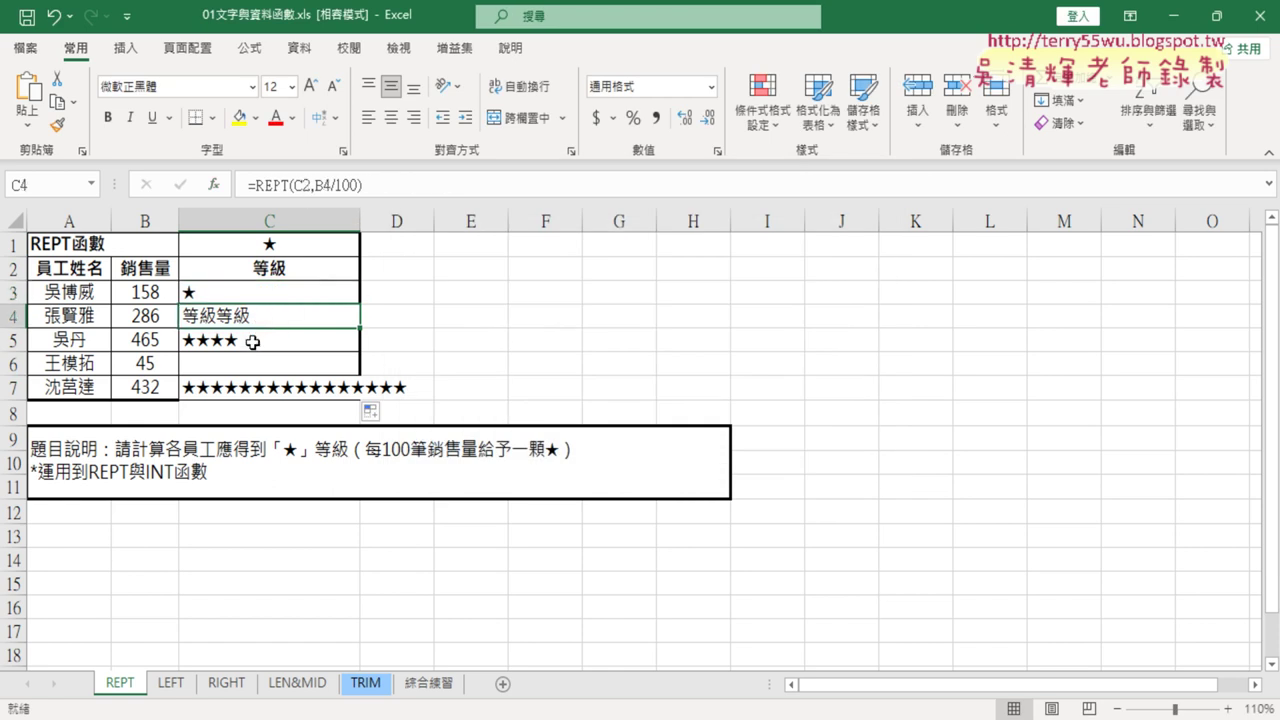
left_click(252, 342)
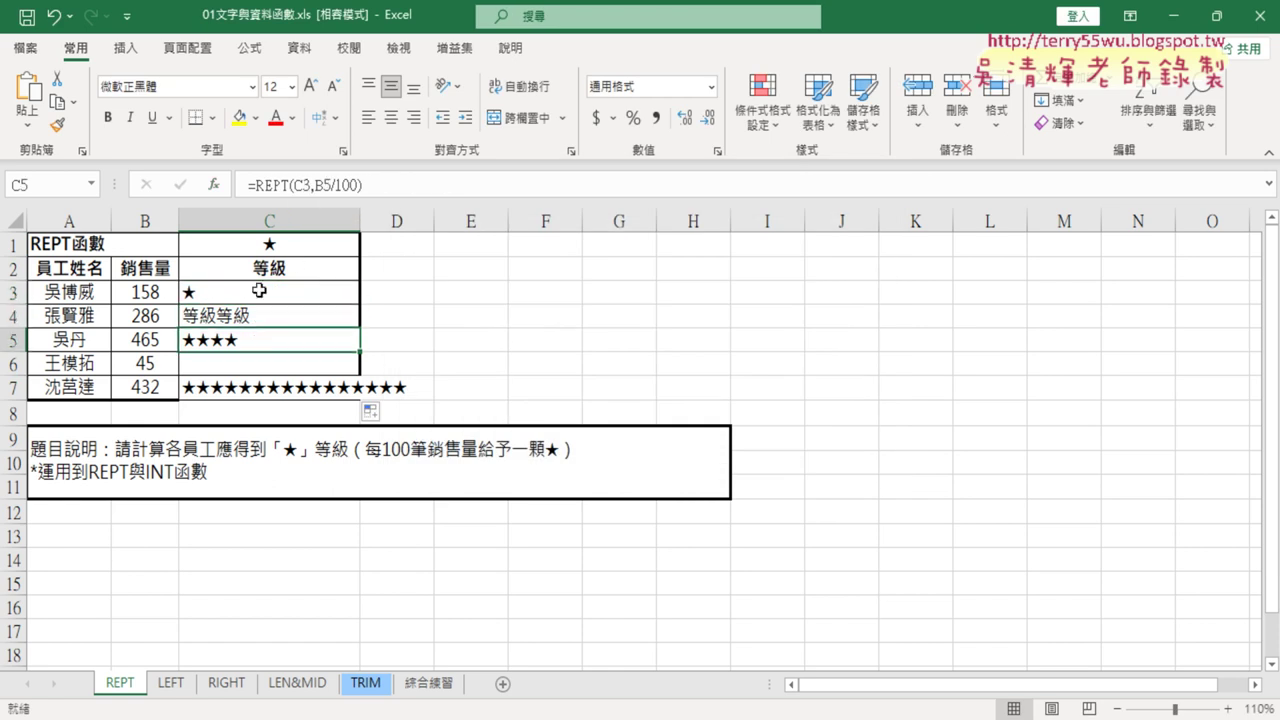
left_click(252, 316)
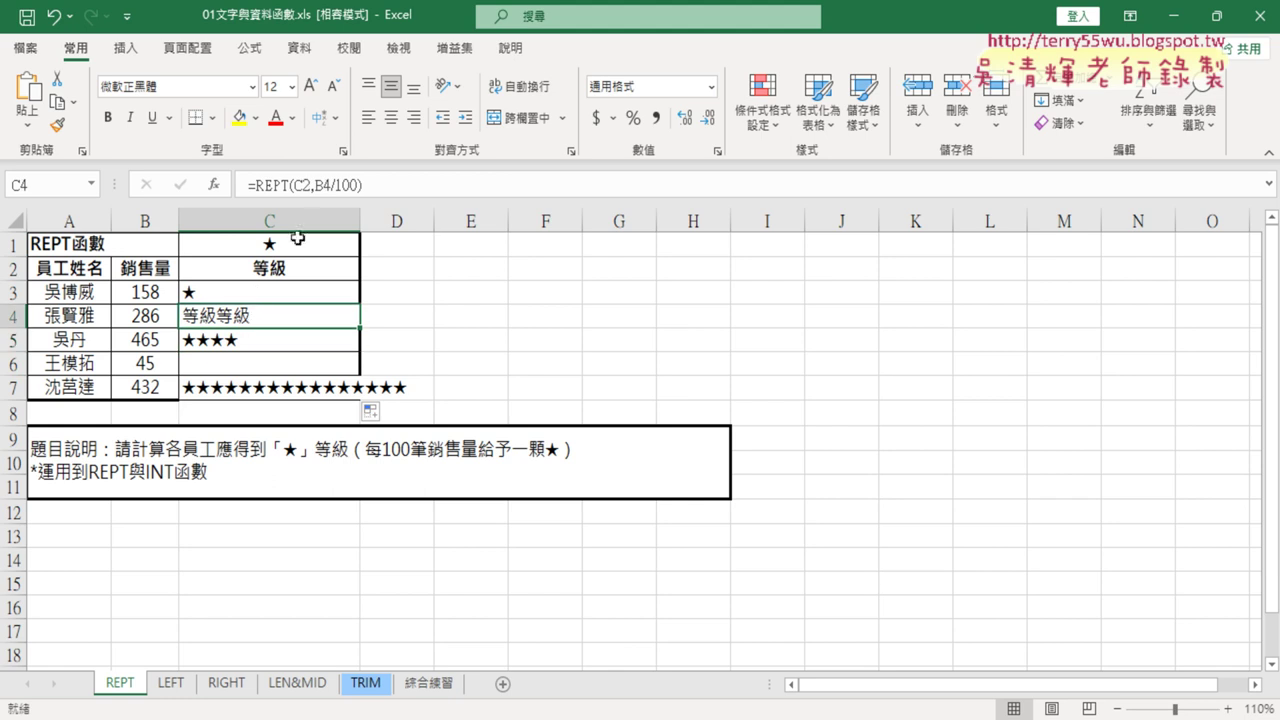
left_click(306, 186)
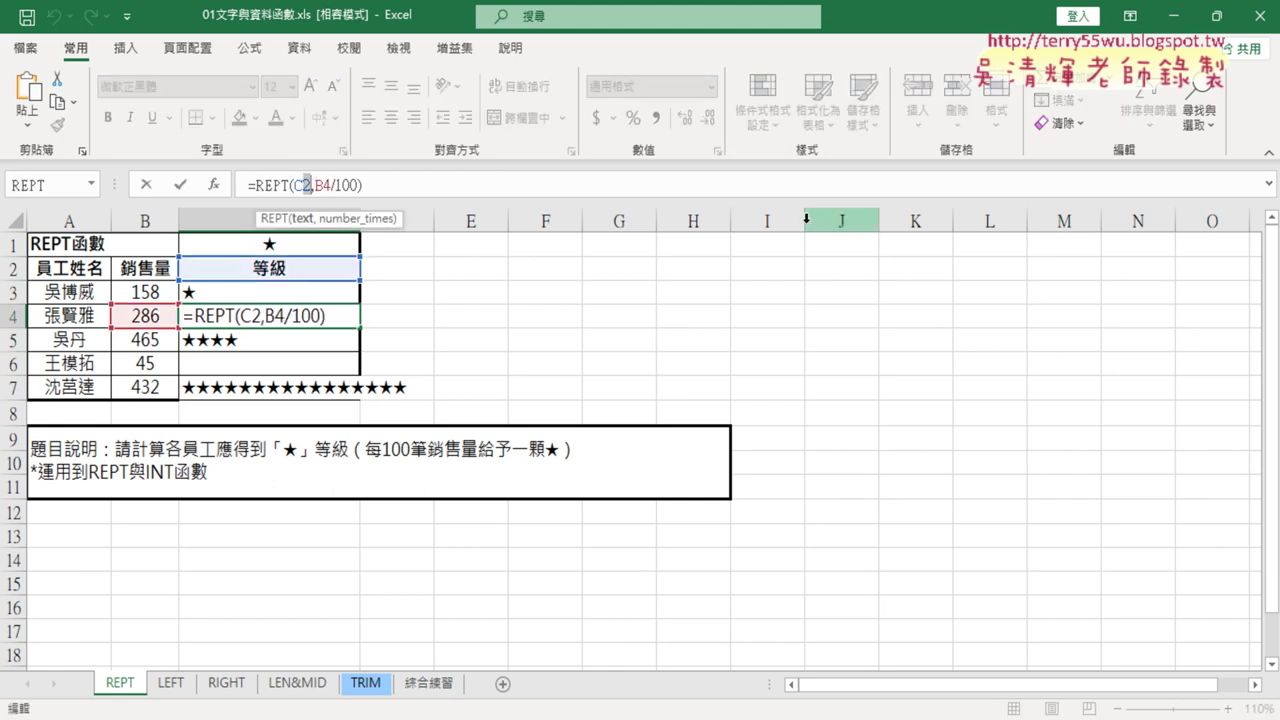
type("1")
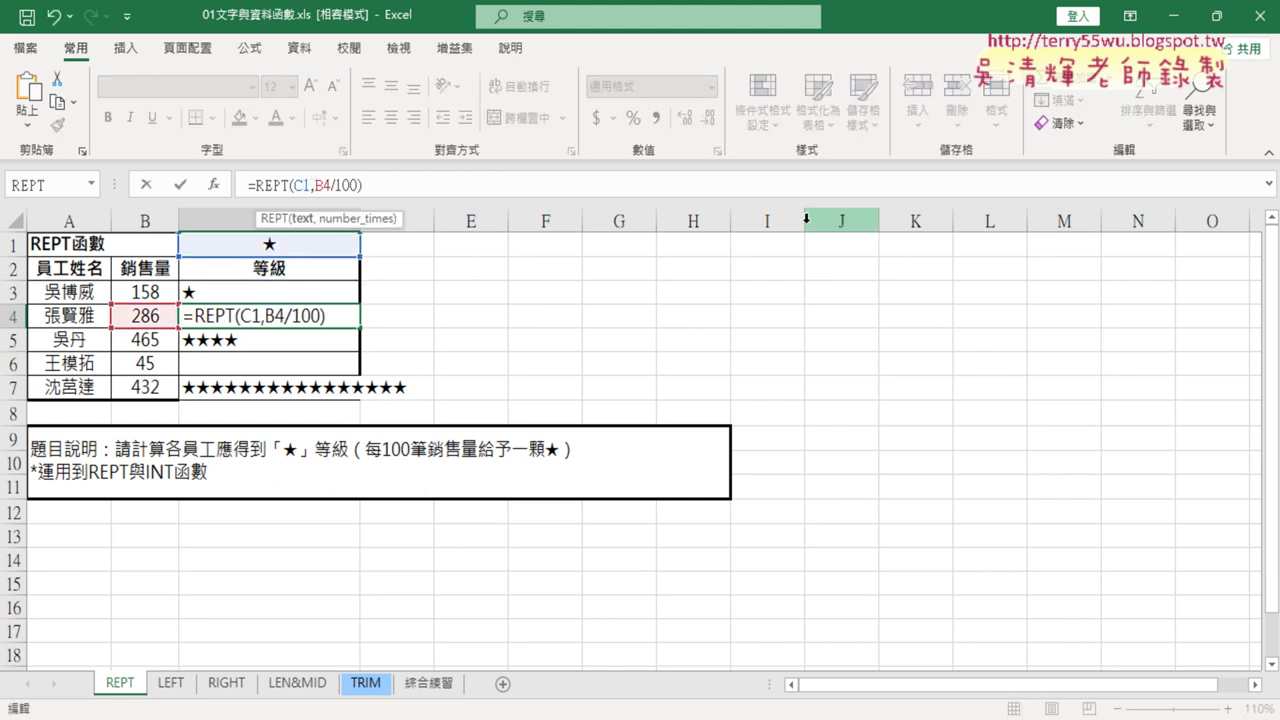
key("Return")
left_click(277, 291)
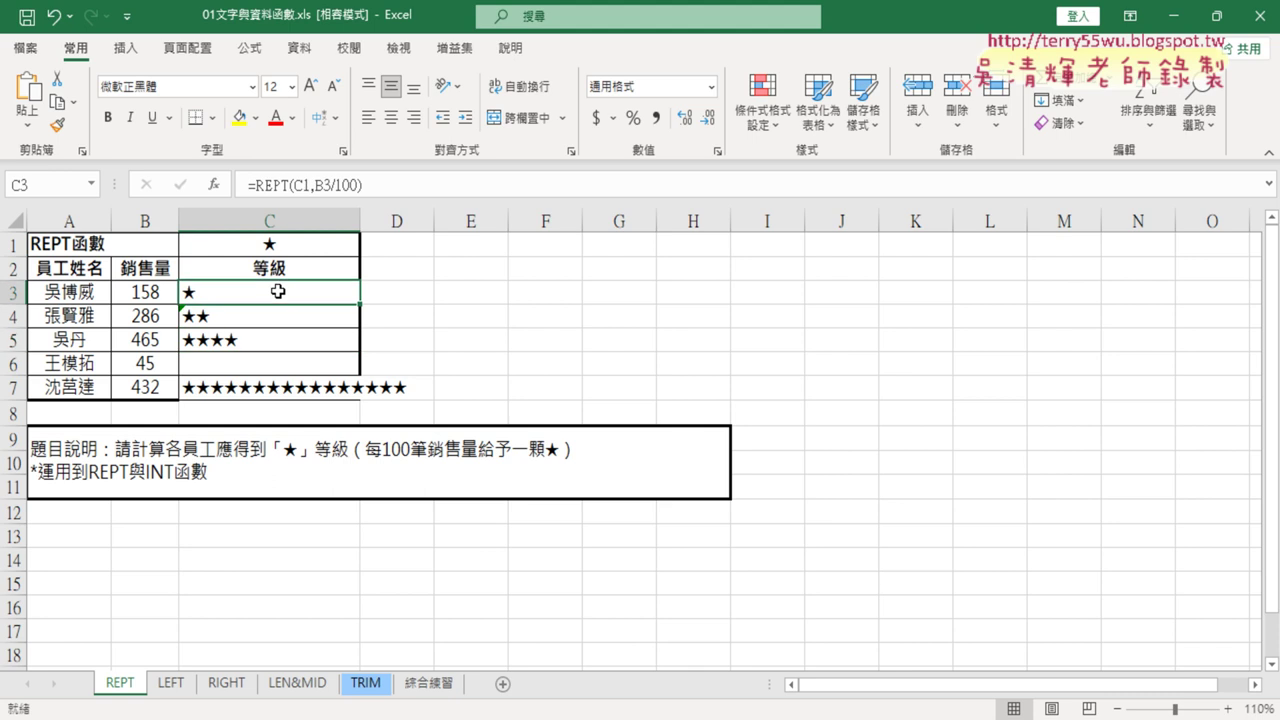
left_click(305, 185)
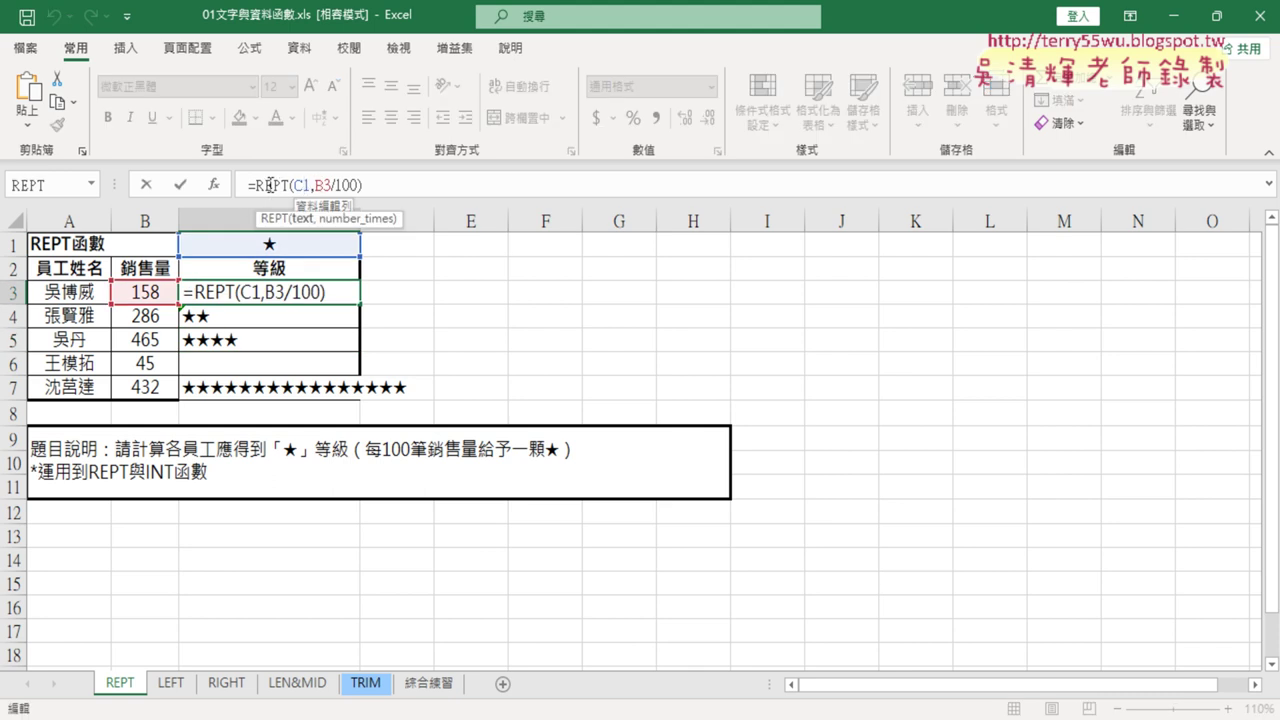
left_click(213, 185)
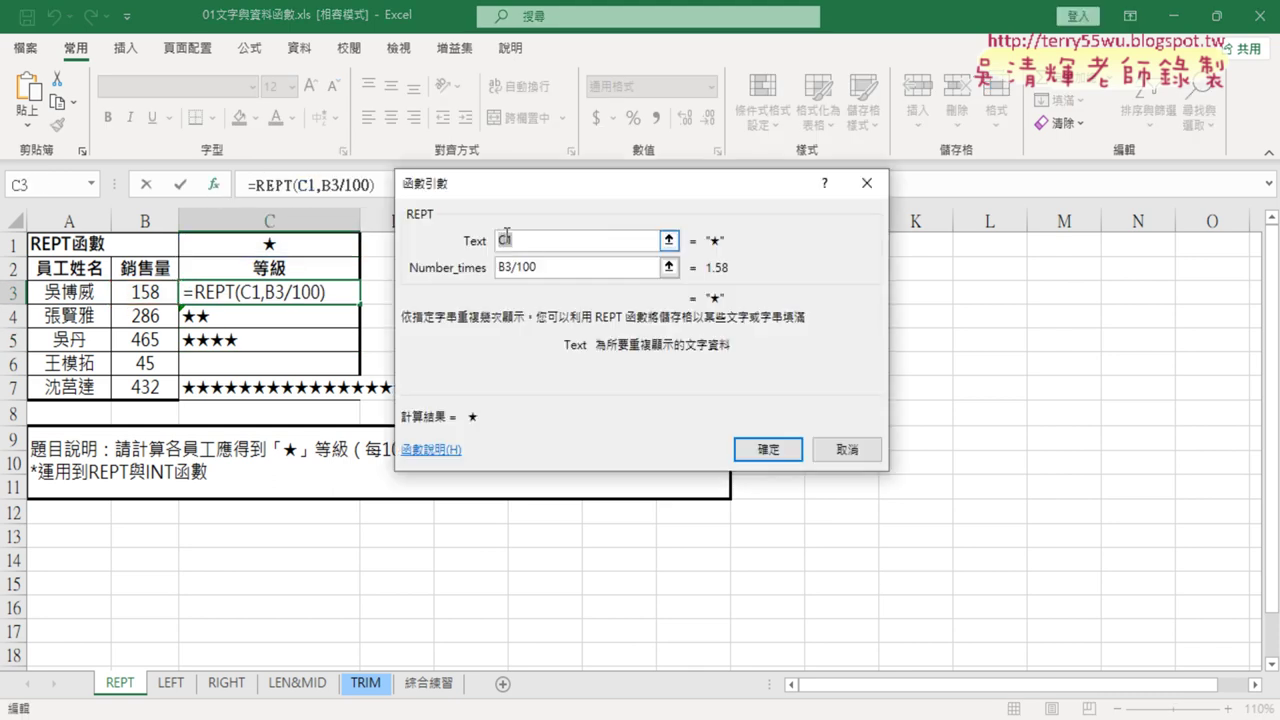
Change the Text reference to C$1 and fill =REPT(C$1,B3/100) down to C7
left_click(506, 238)
type("$")
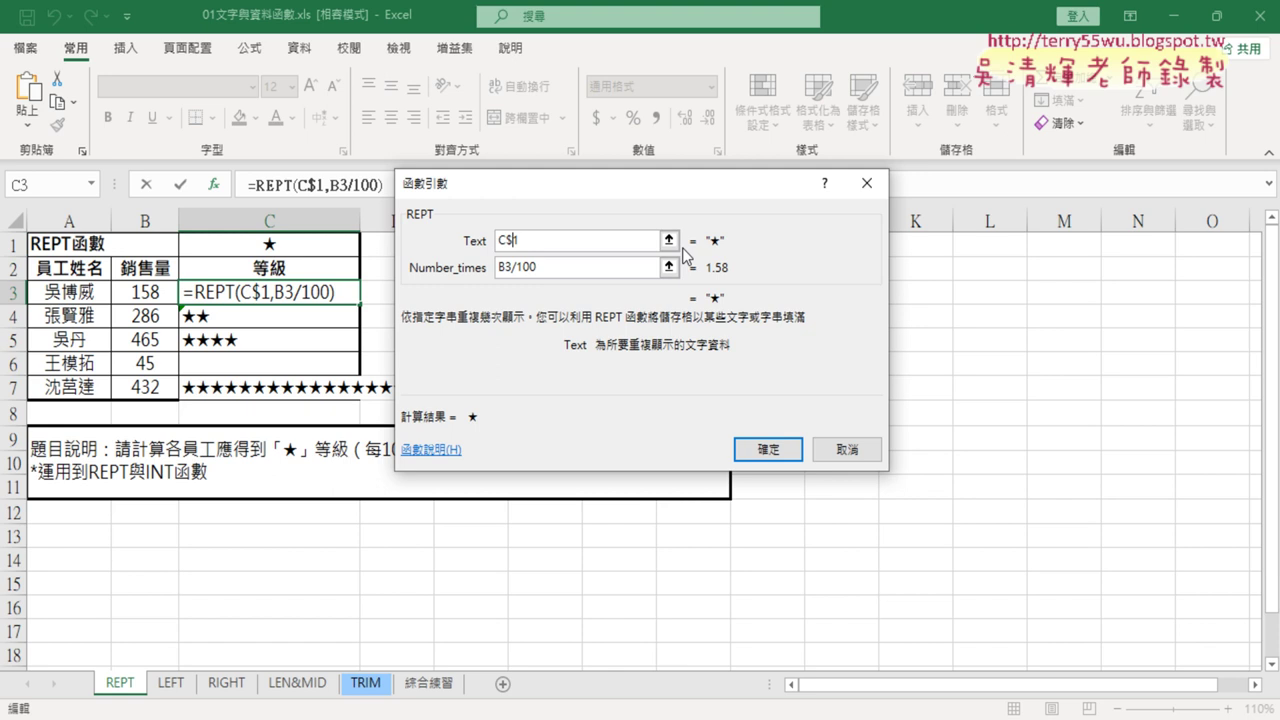
left_click(770, 450)
left_click_drag(359, 303, 346, 400)
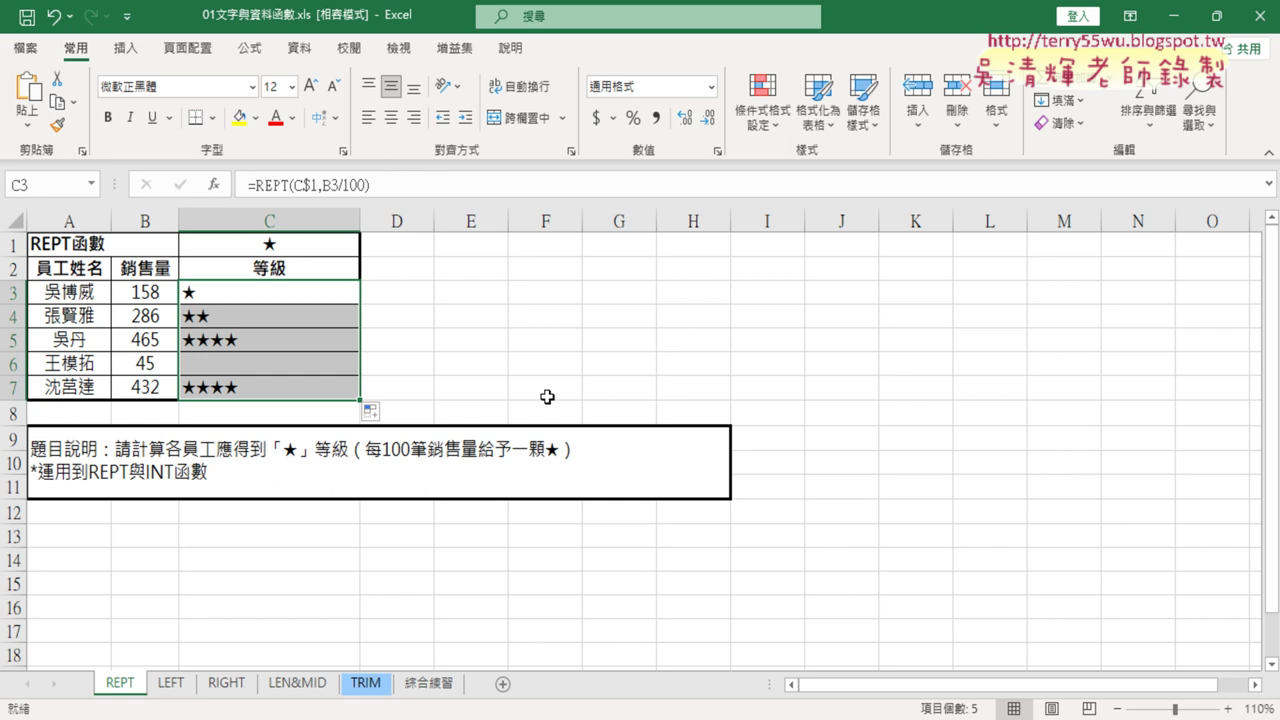
On the LEN&MID sheet, insert the LEN function into cell C3
left_click(283, 684)
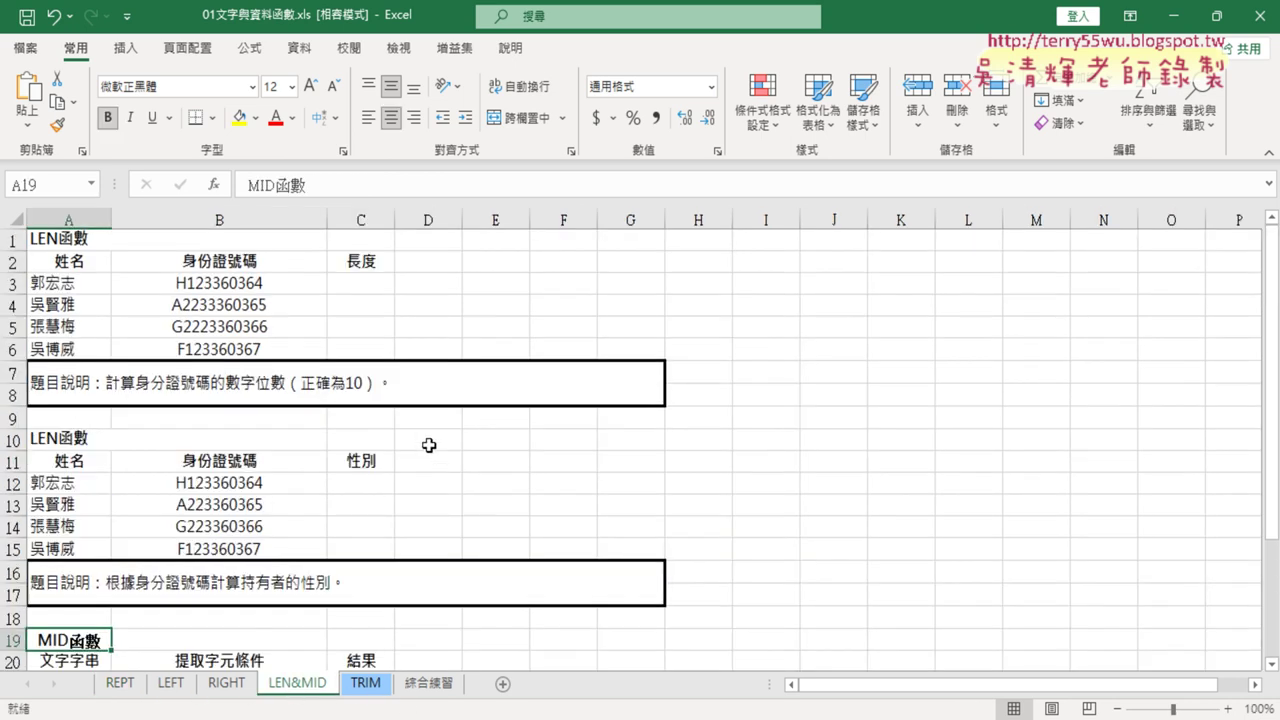
left_click(226, 290)
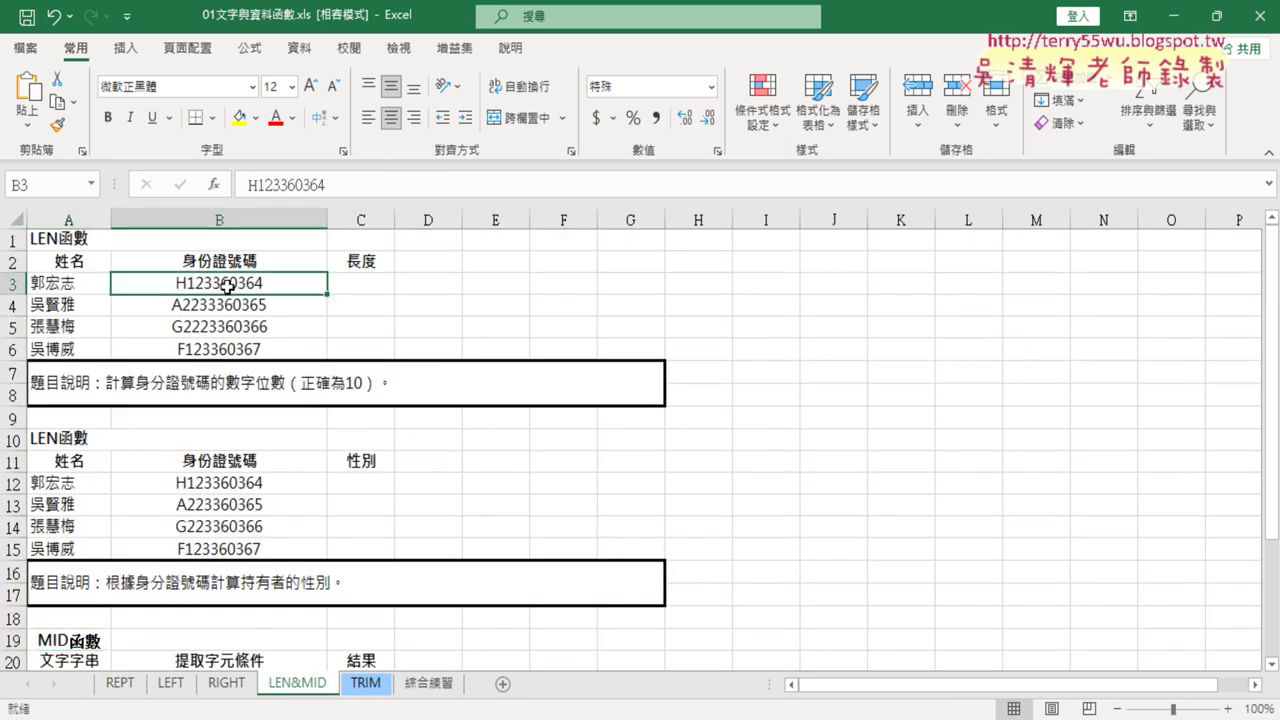
left_click(369, 283)
left_click(214, 185)
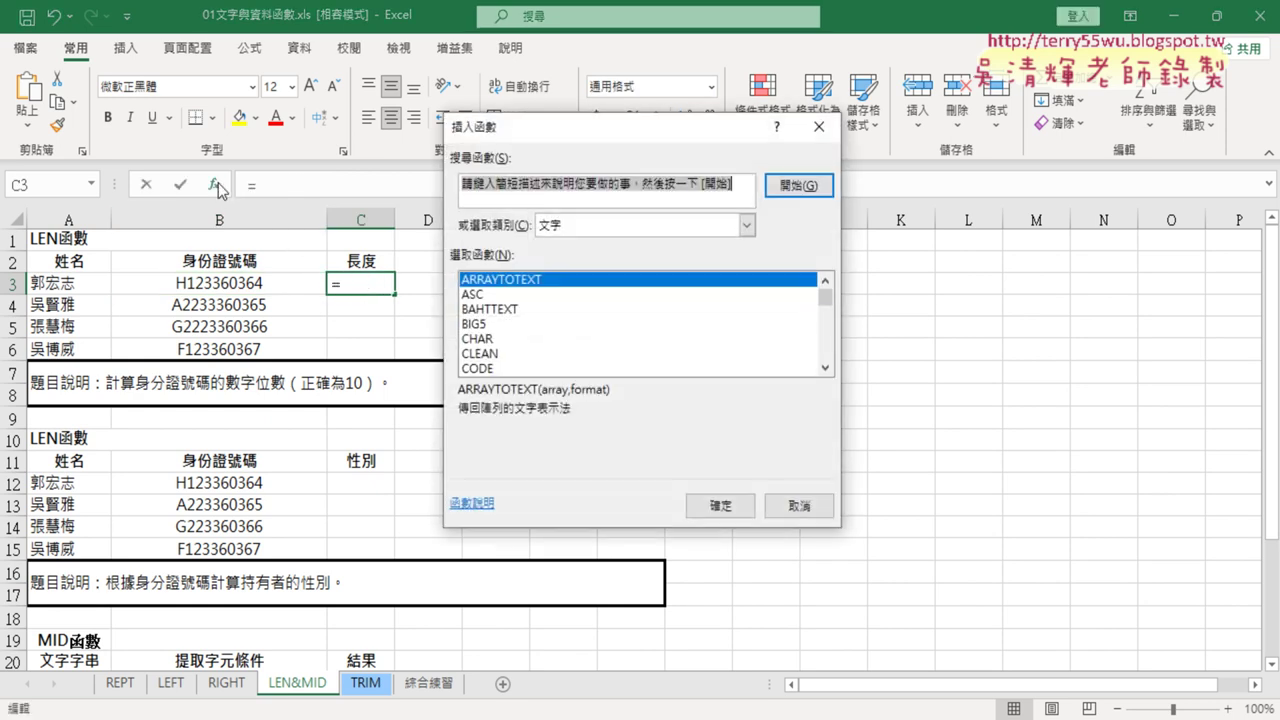
left_click(825, 368)
left_click(825, 368)
left_click(825, 368)
left_click(825, 368)
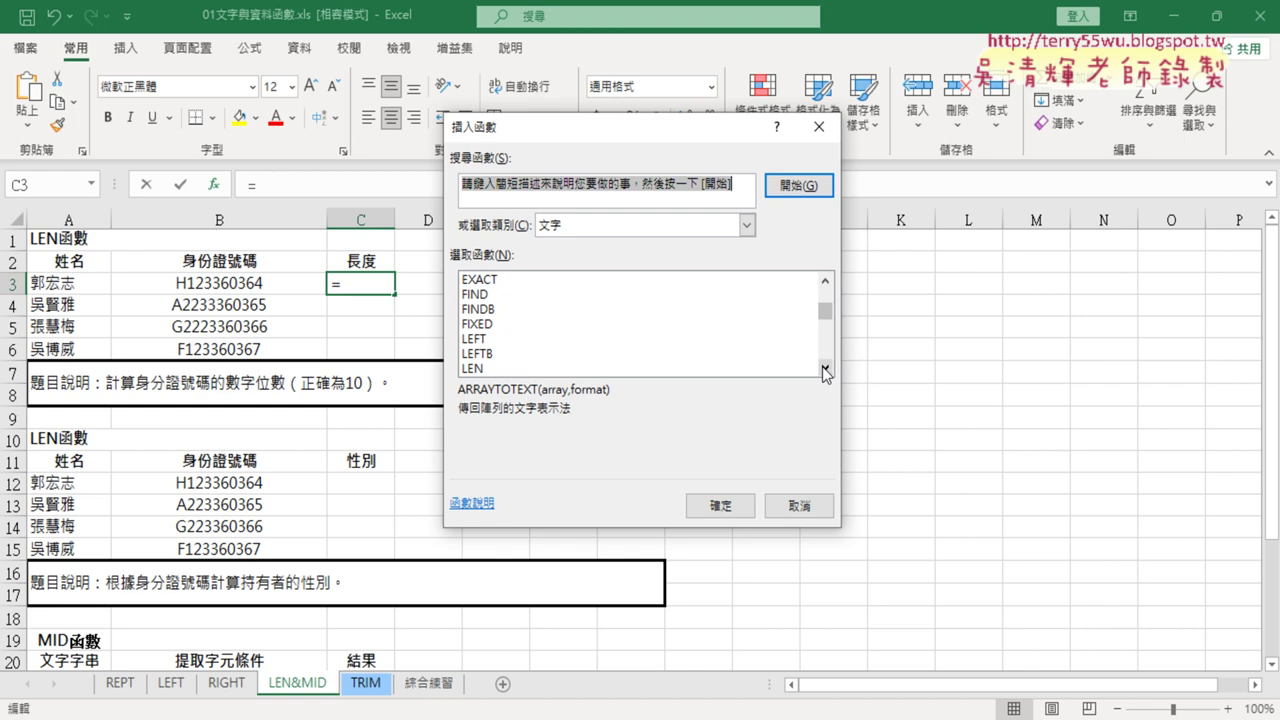
left_click(565, 368)
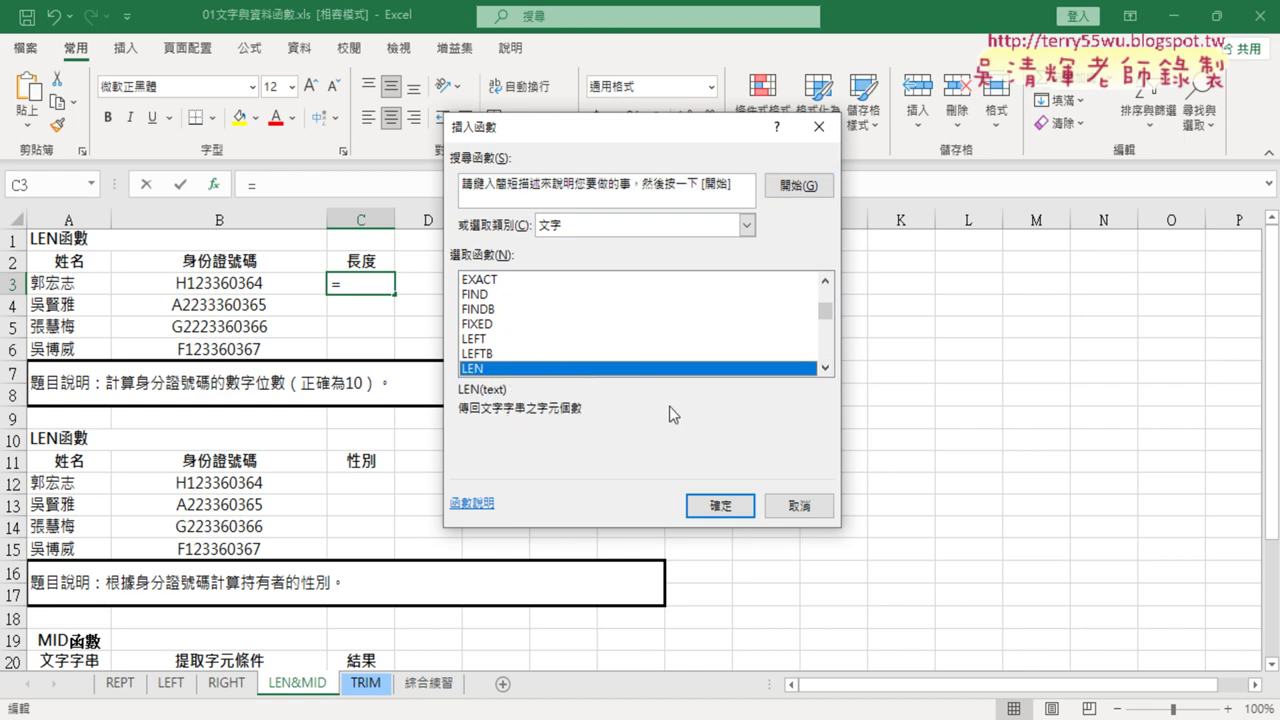
left_click(712, 503)
Set LEN's Text to B3 so C3 returns 10
left_click_drag(565, 218, 735, 218)
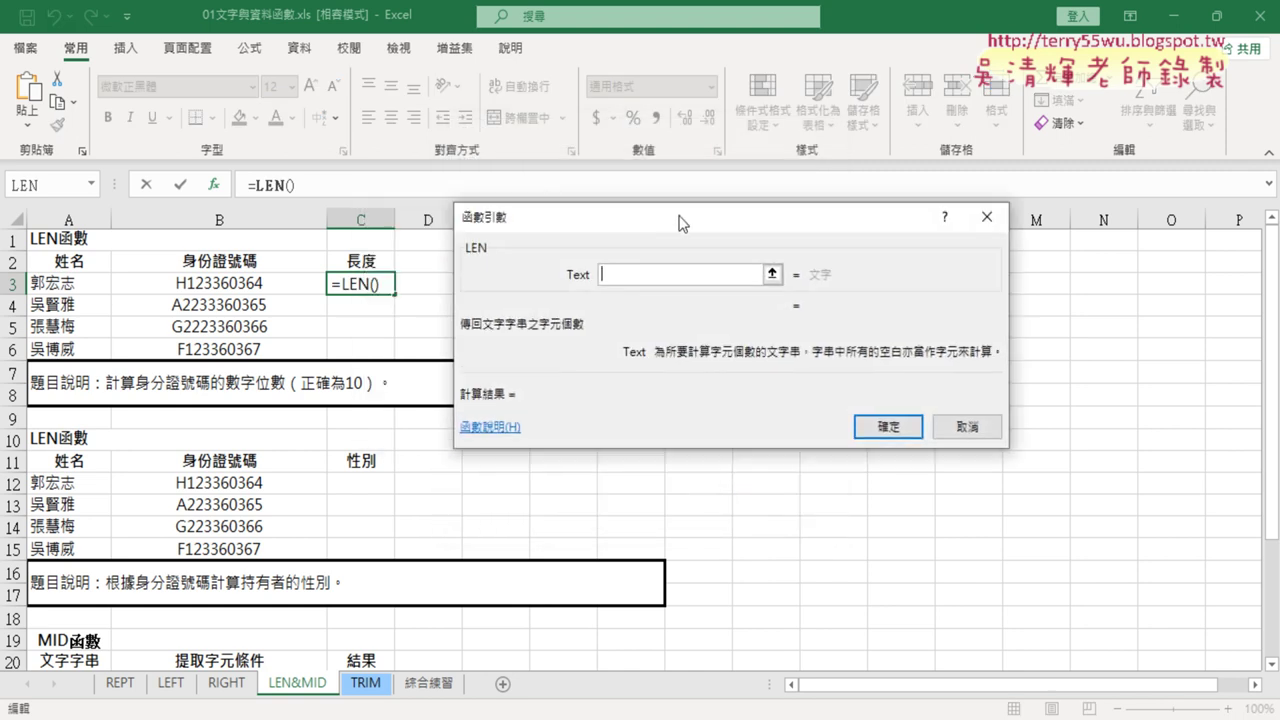
left_click(260, 283)
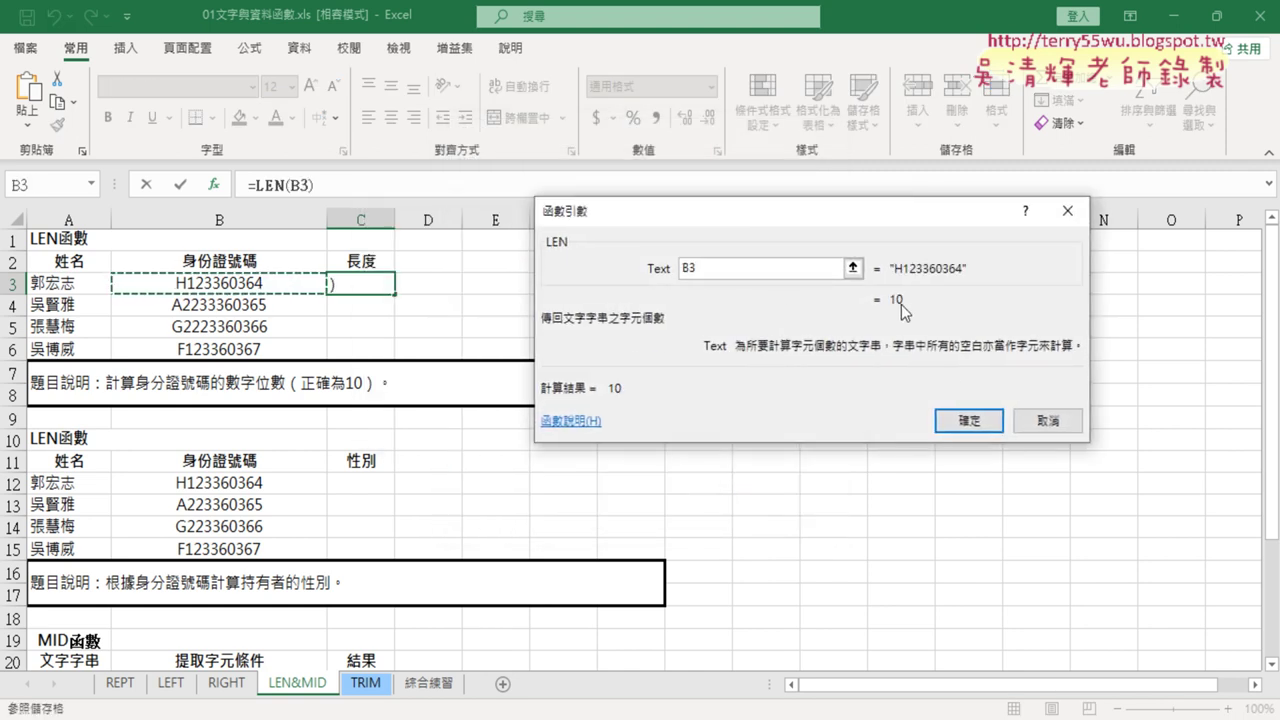
left_click(968, 420)
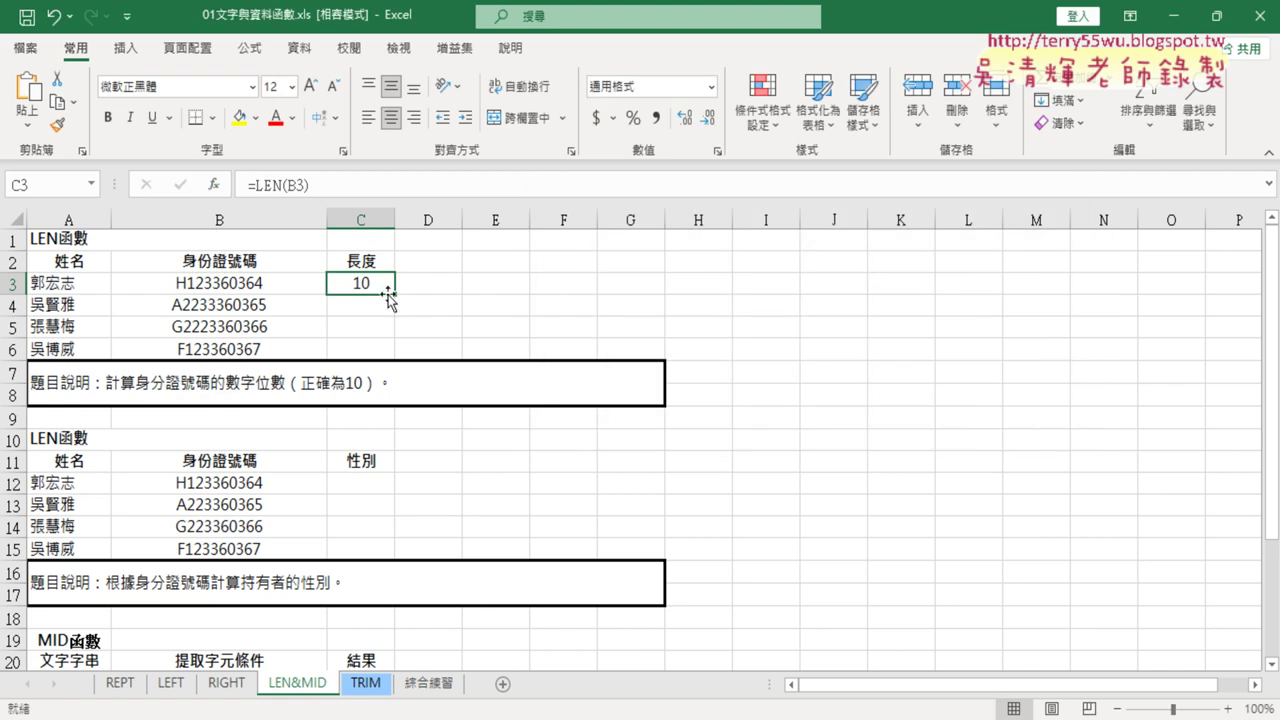
Fill the LEN formula down to C6 (10, 11, 11, 10), keep the workbook open, and switch to Chrome
left_click_drag(395, 294, 388, 352)
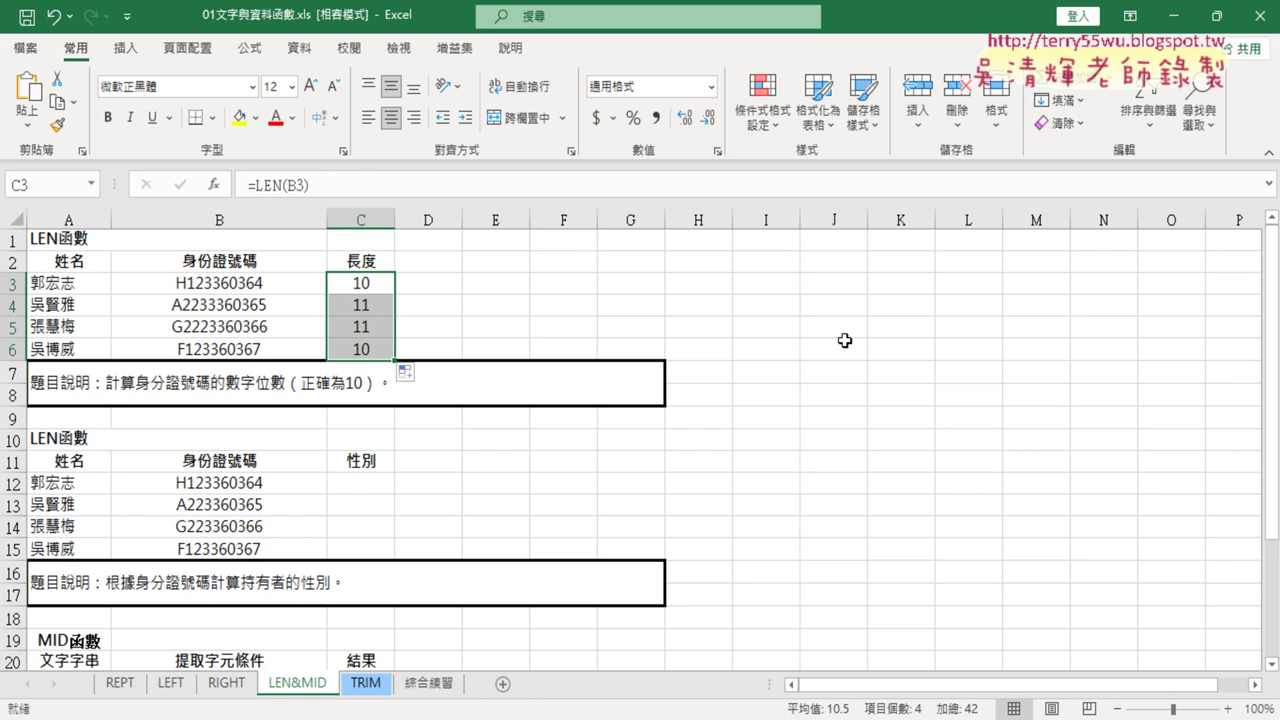
left_click(366, 483)
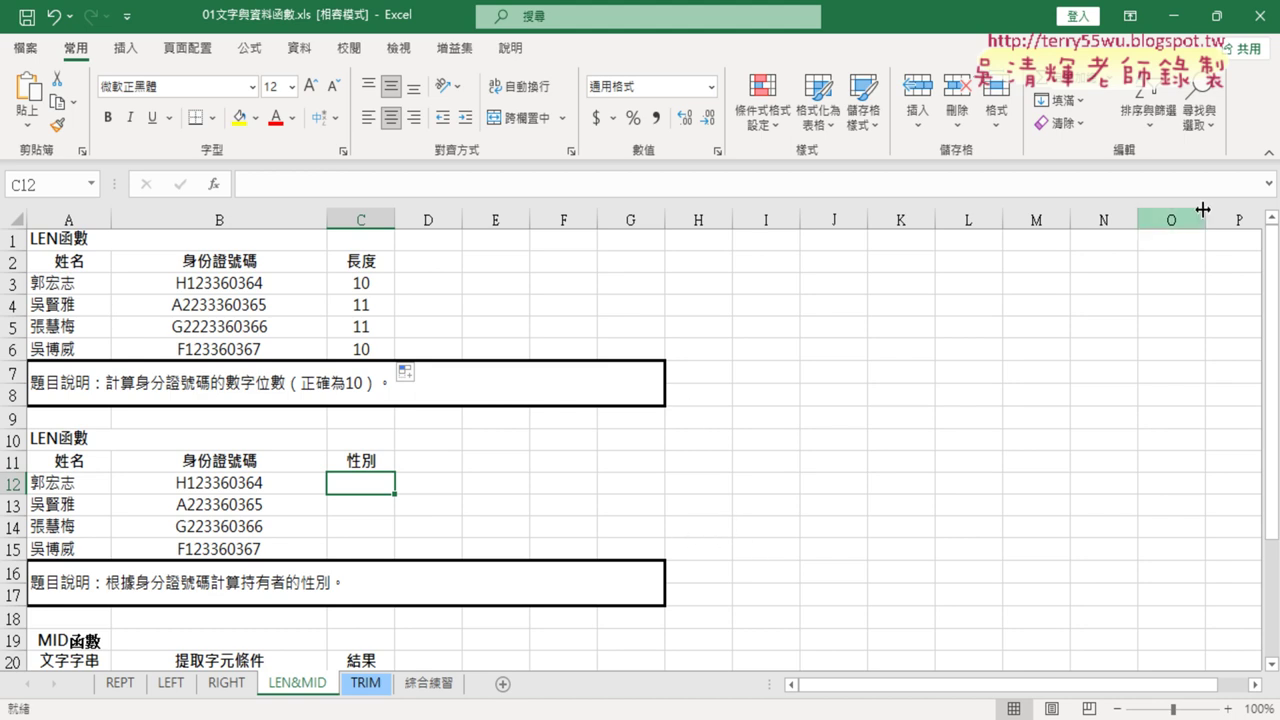
left_click(1257, 16)
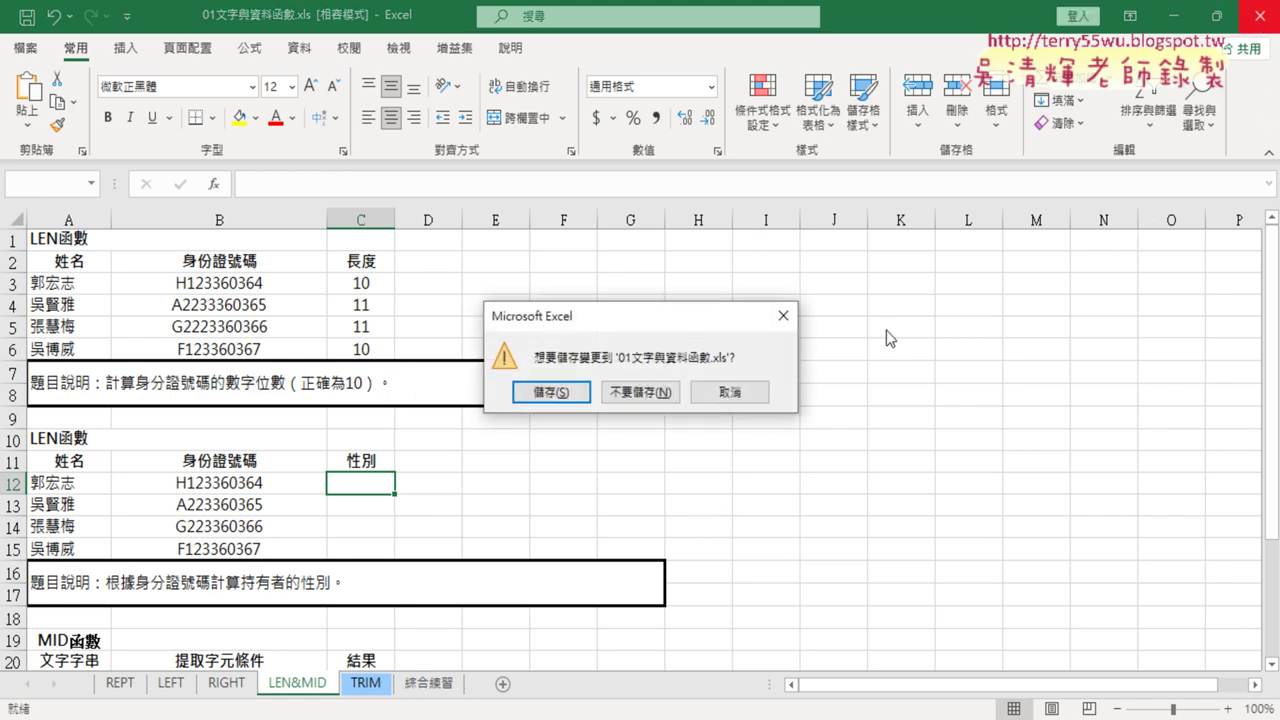
left_click(729, 392)
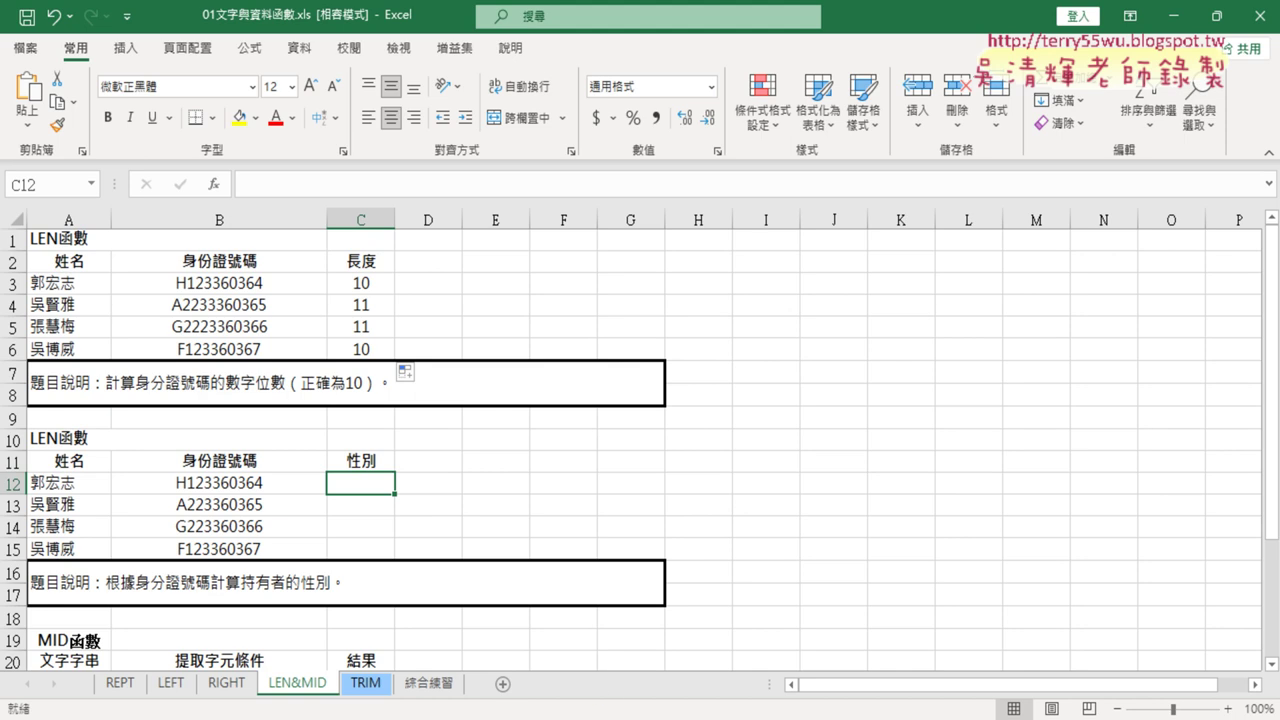
key("alt+Tab")
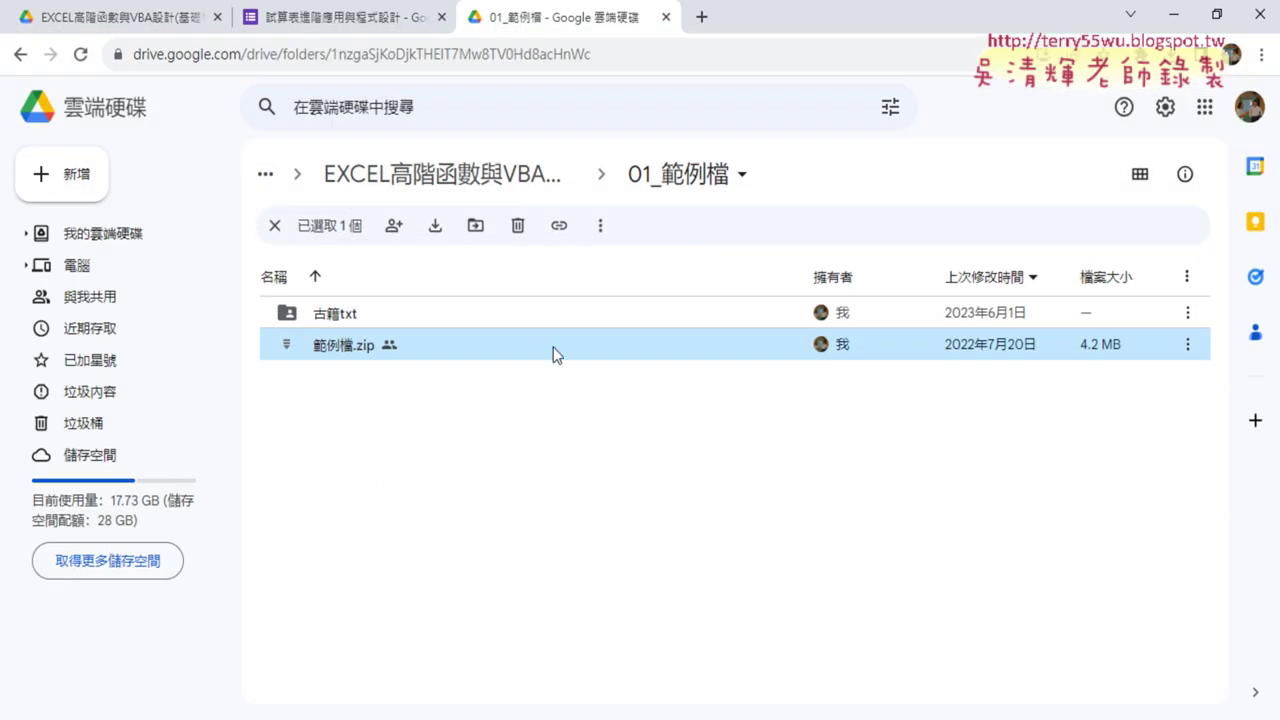
Go up to the parent folder, enter _雲端白板畫面 and 01_文字與資料函數, and open 01_文字與資料函數程式碼
left_click(20, 54)
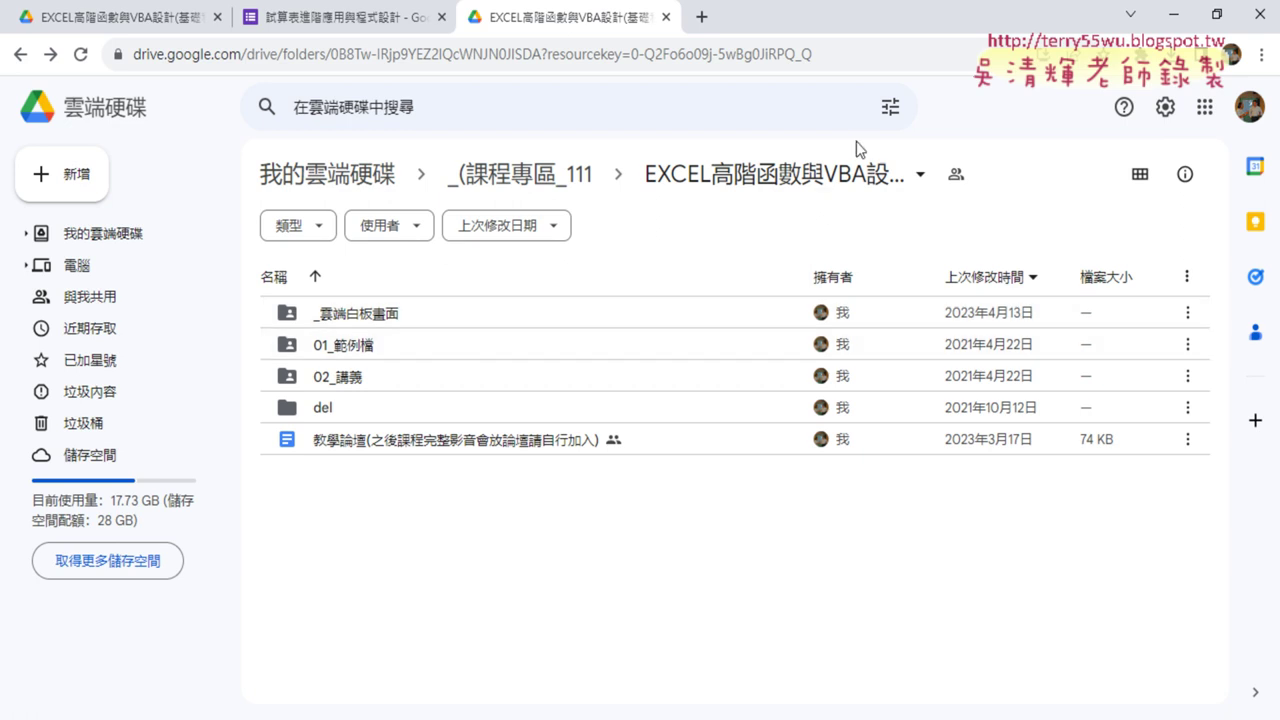
double_click(407, 327)
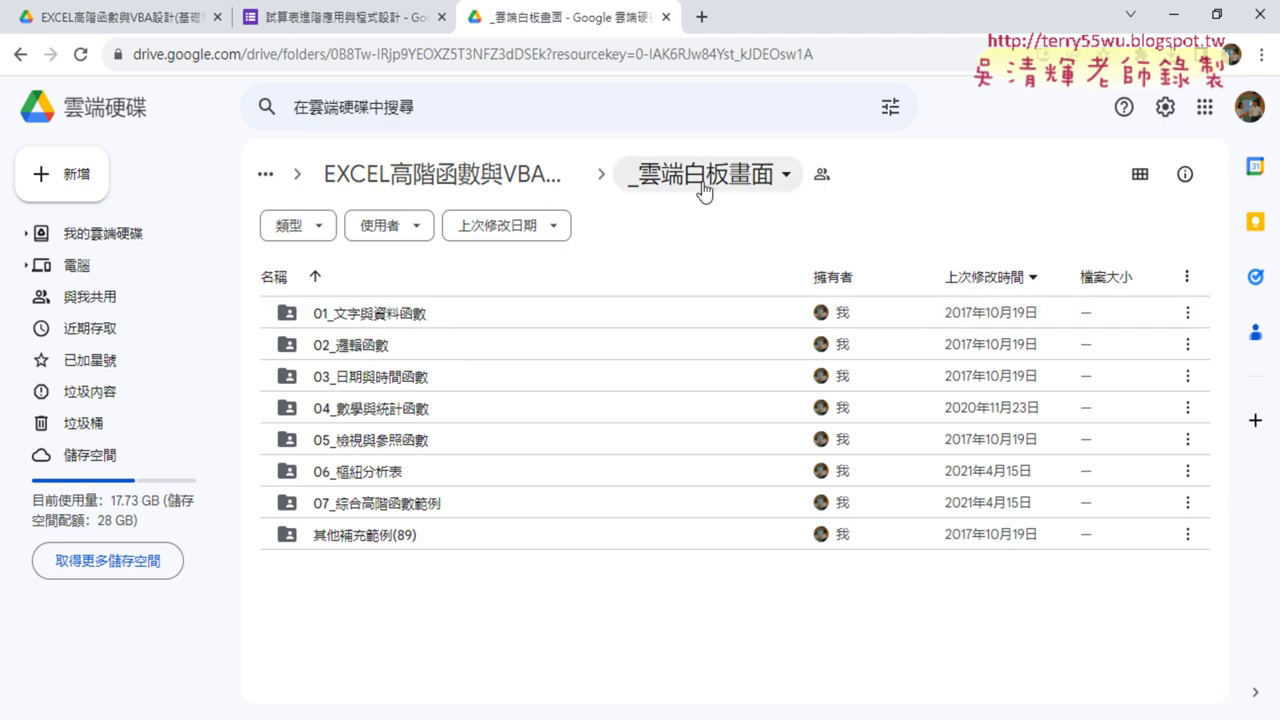
double_click(494, 322)
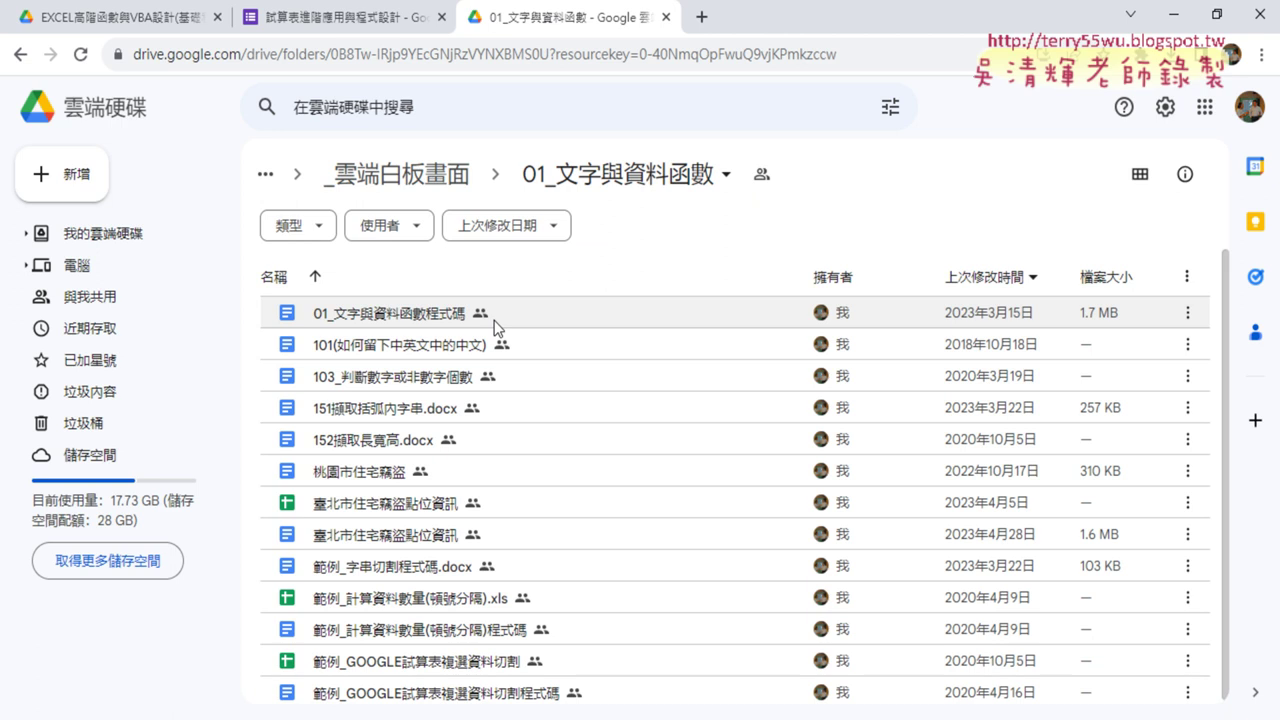
double_click(442, 316)
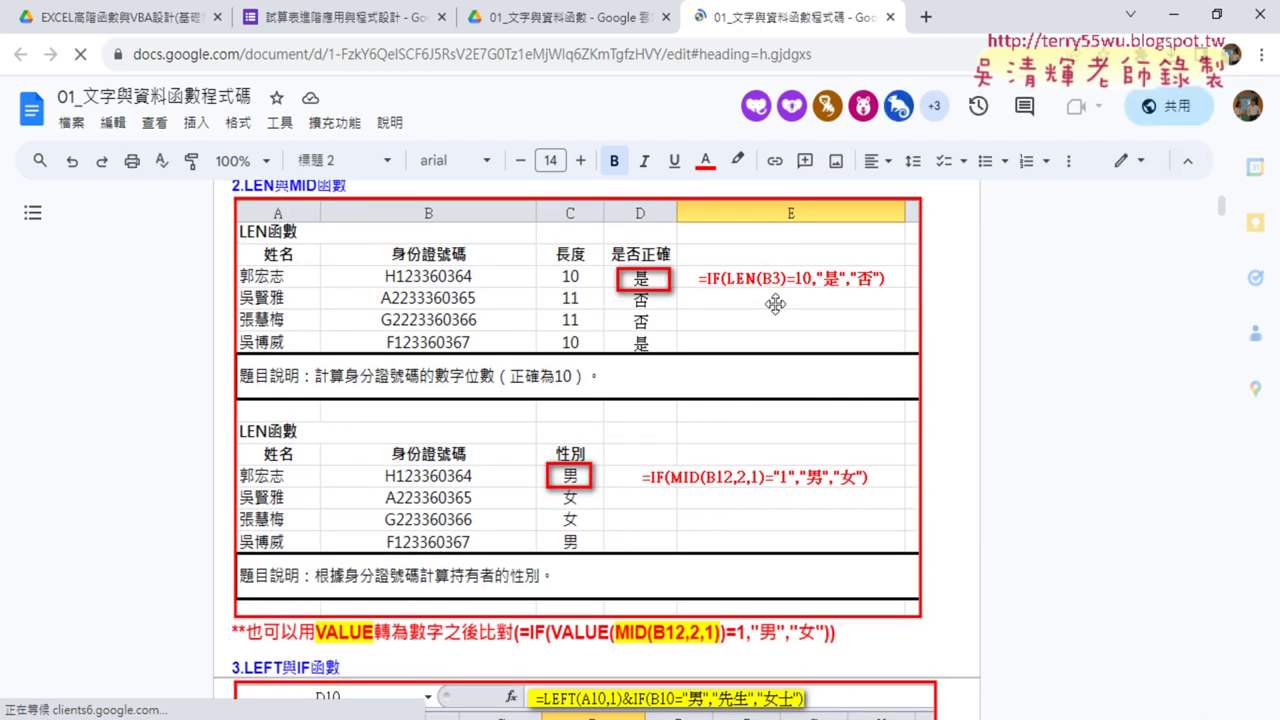
Scroll the code document down to the LEN/MID examples and the 3.LEFT與IF section
scroll(760, 395, "down", 2)
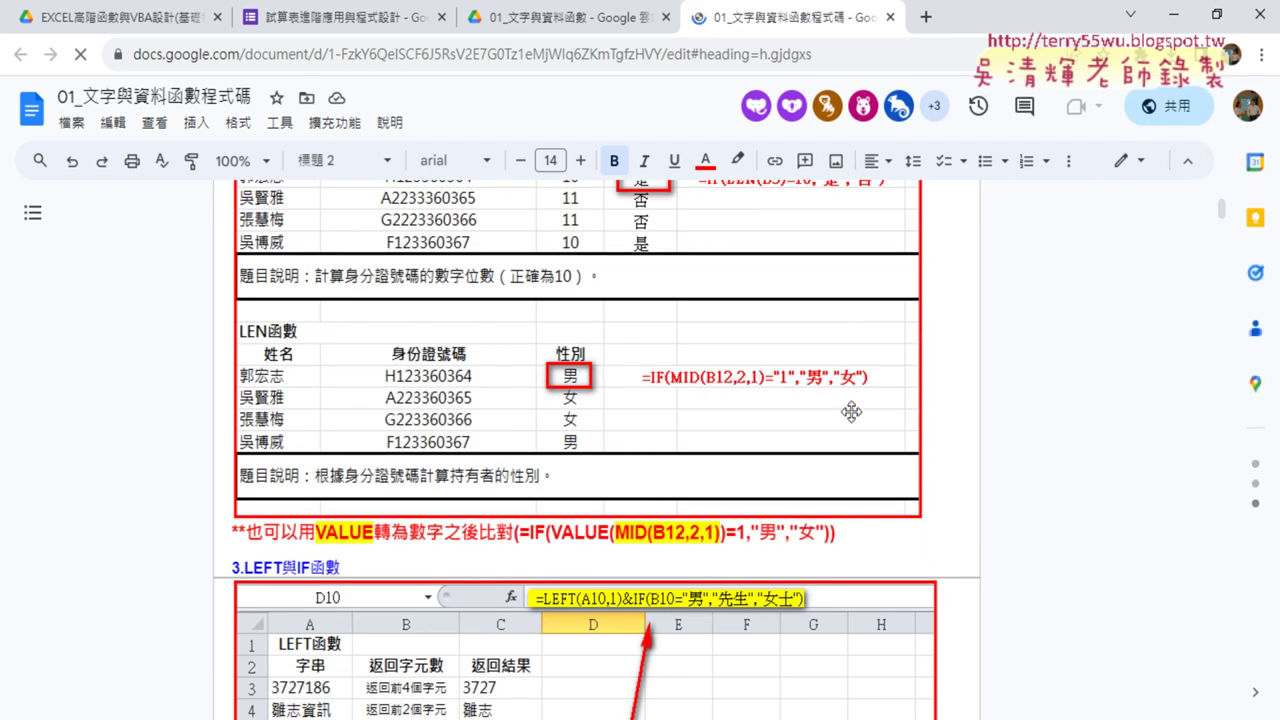
scroll(800, 414, "down", 1)
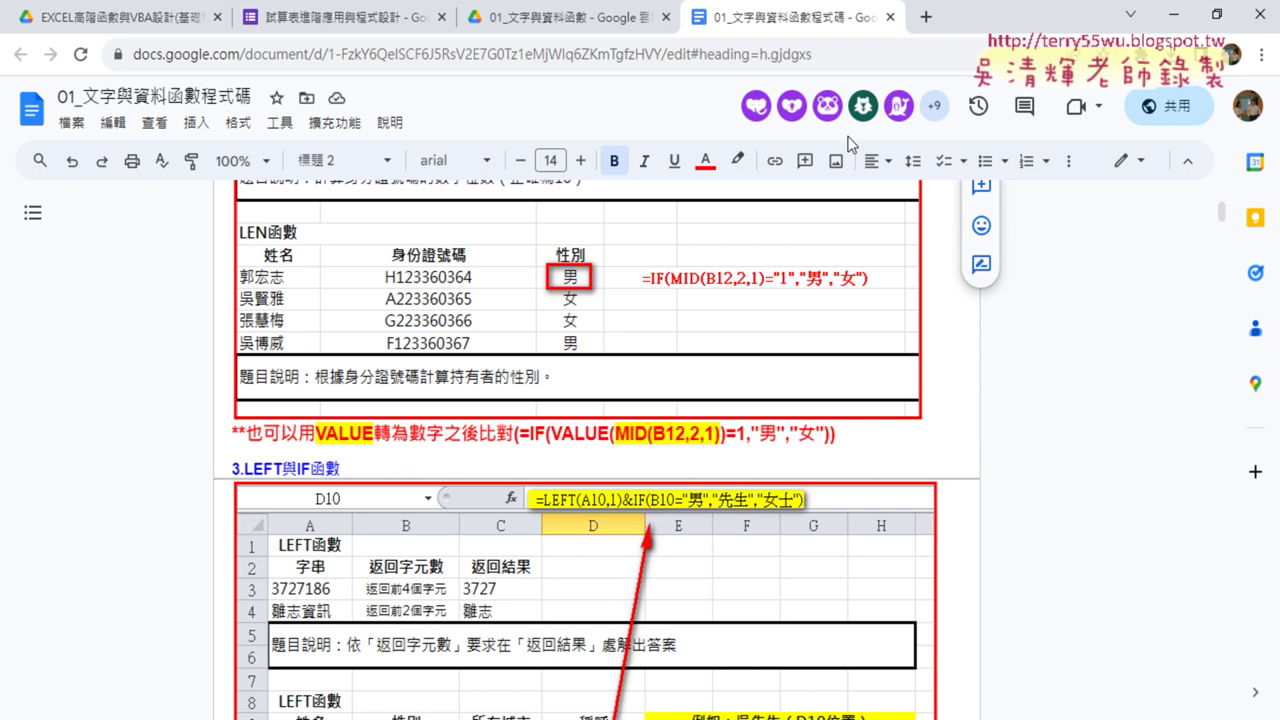
Return to Drive and climb the breadcrumb up to the EXCEL高階函數與VBA設計 course folder
left_click(570, 20)
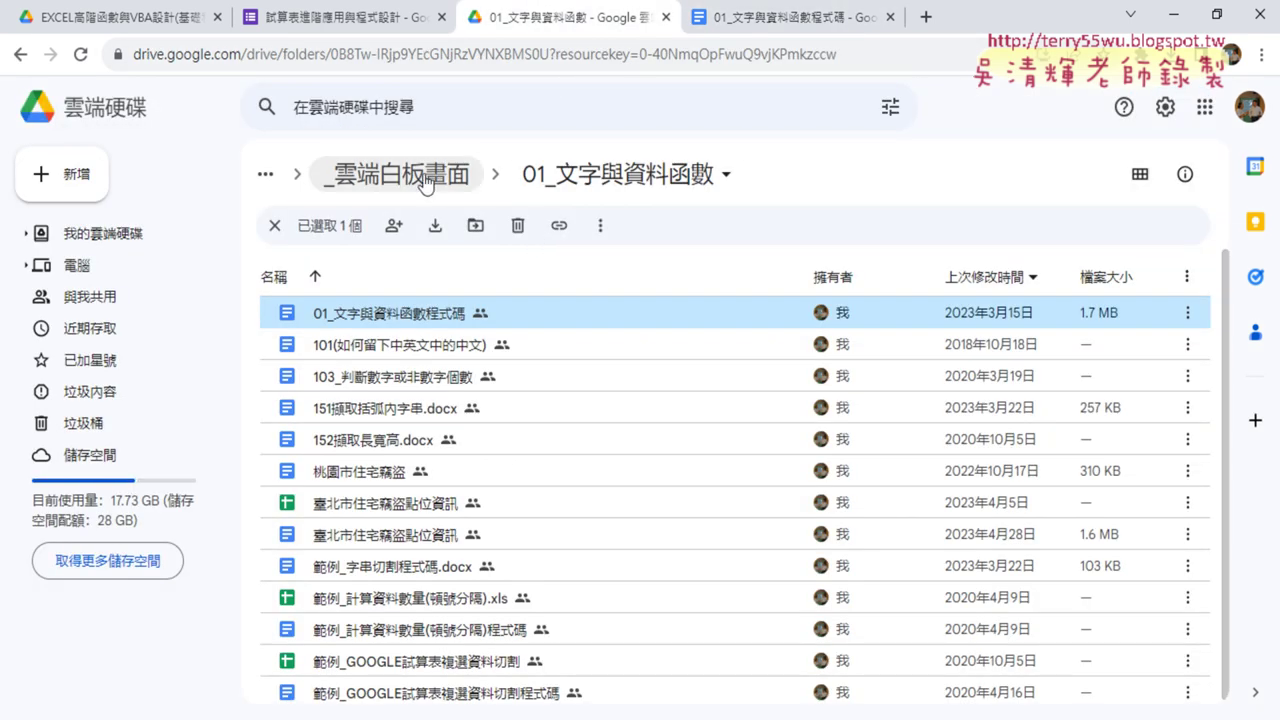
left_click(21, 55)
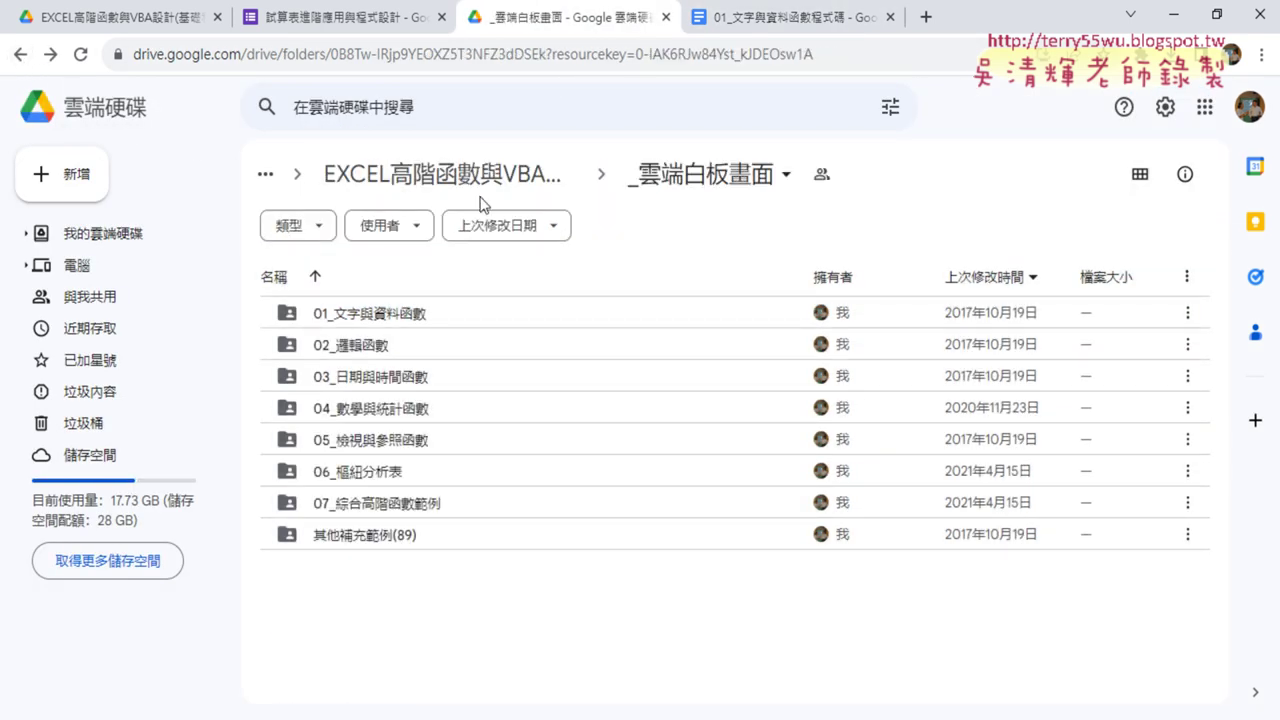
left_click(508, 180)
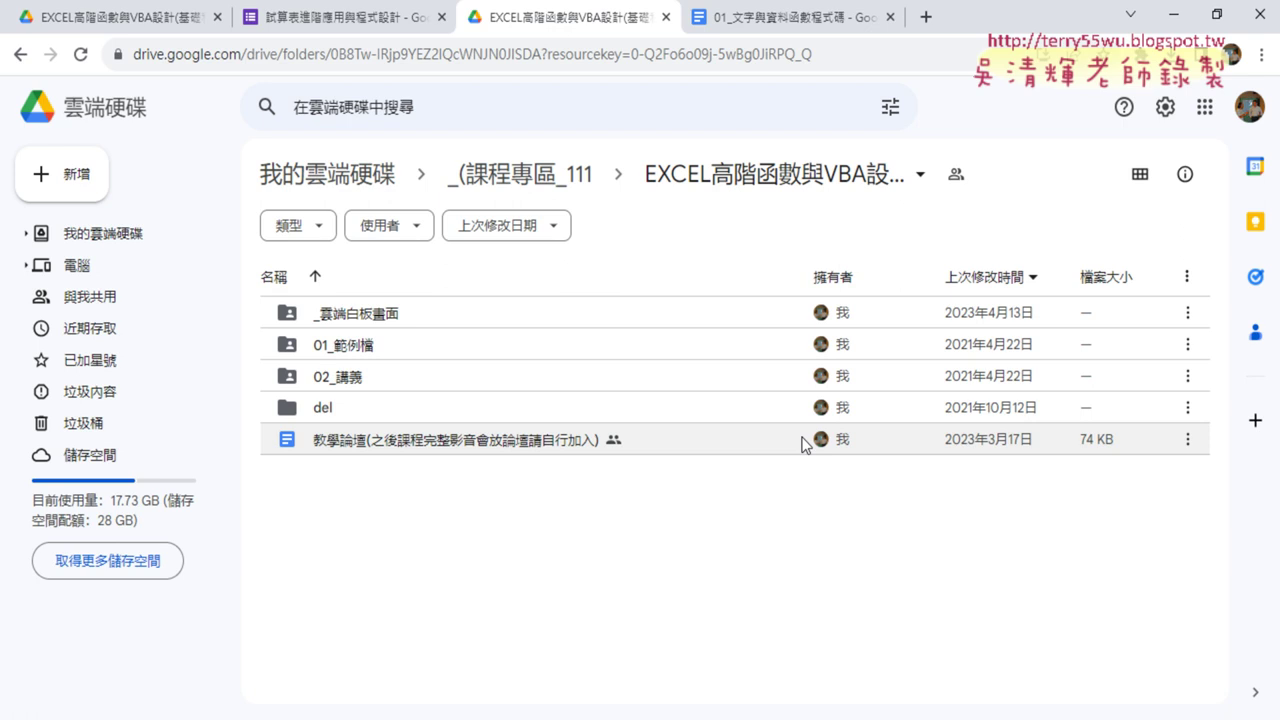
Open the 教學論壇 document and preview its 2021 and 2020 forum links
double_click(618, 445)
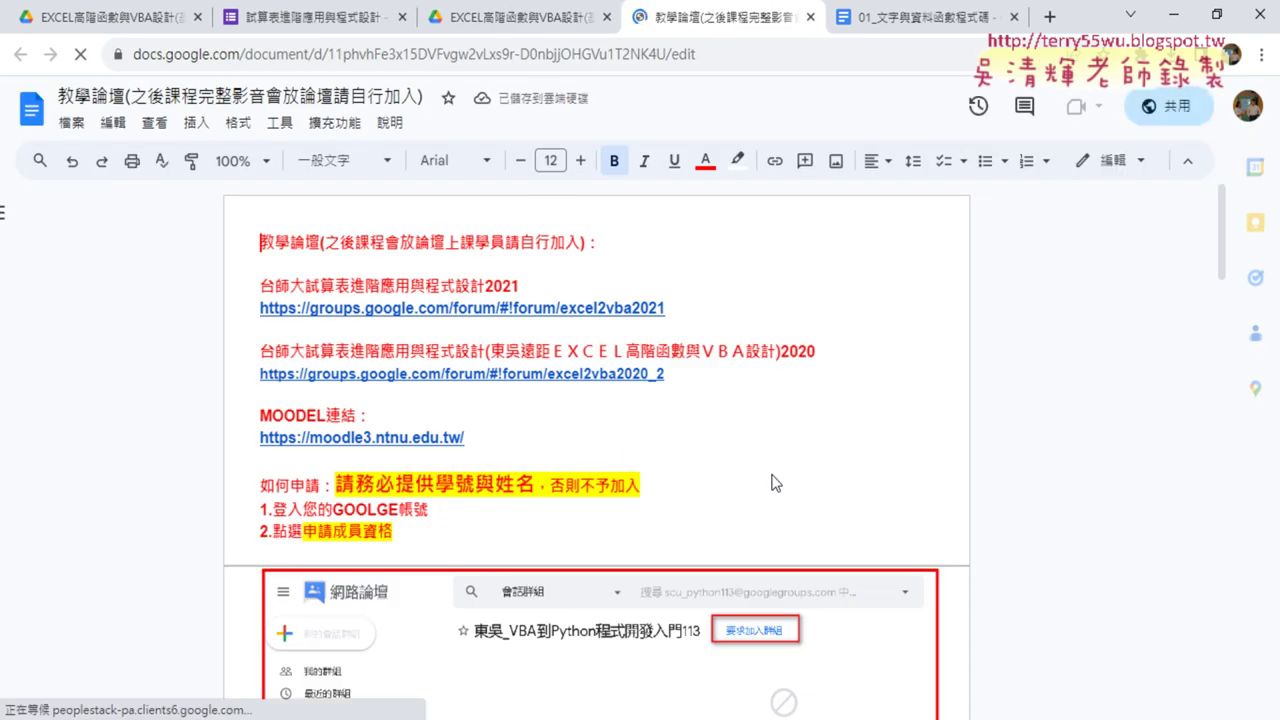
left_click(545, 310)
left_click(617, 374)
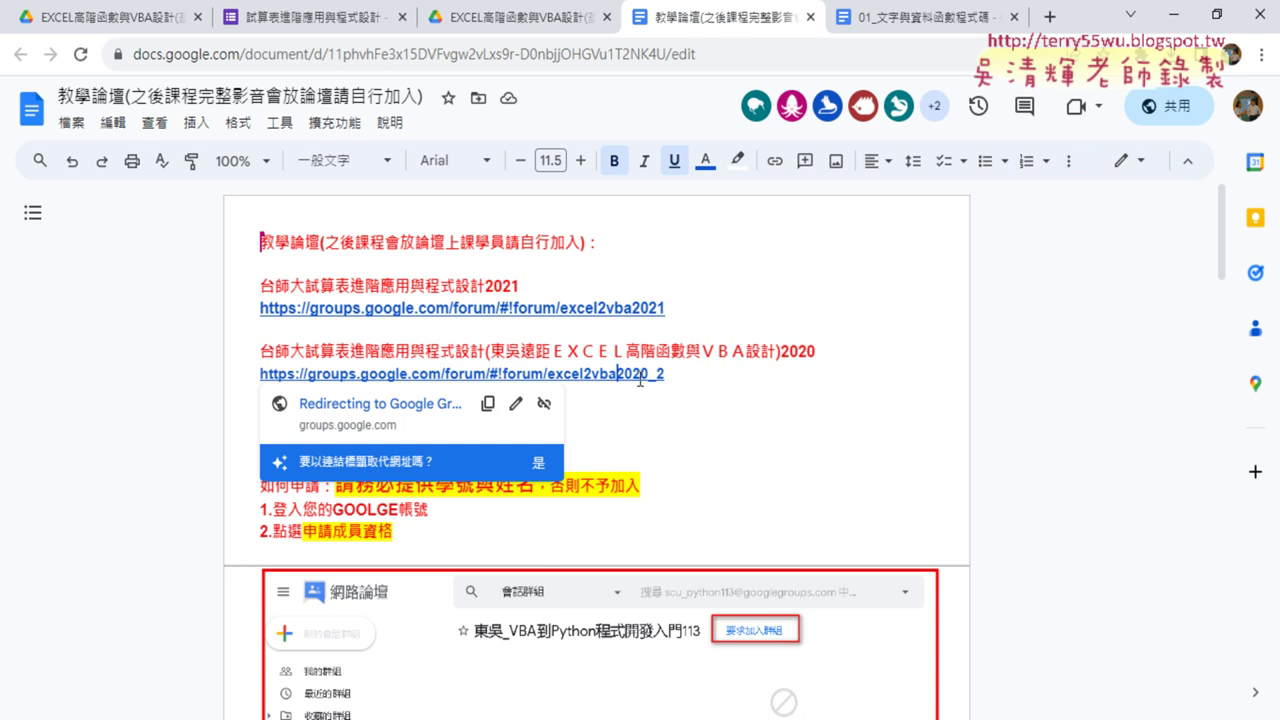
left_click(631, 314)
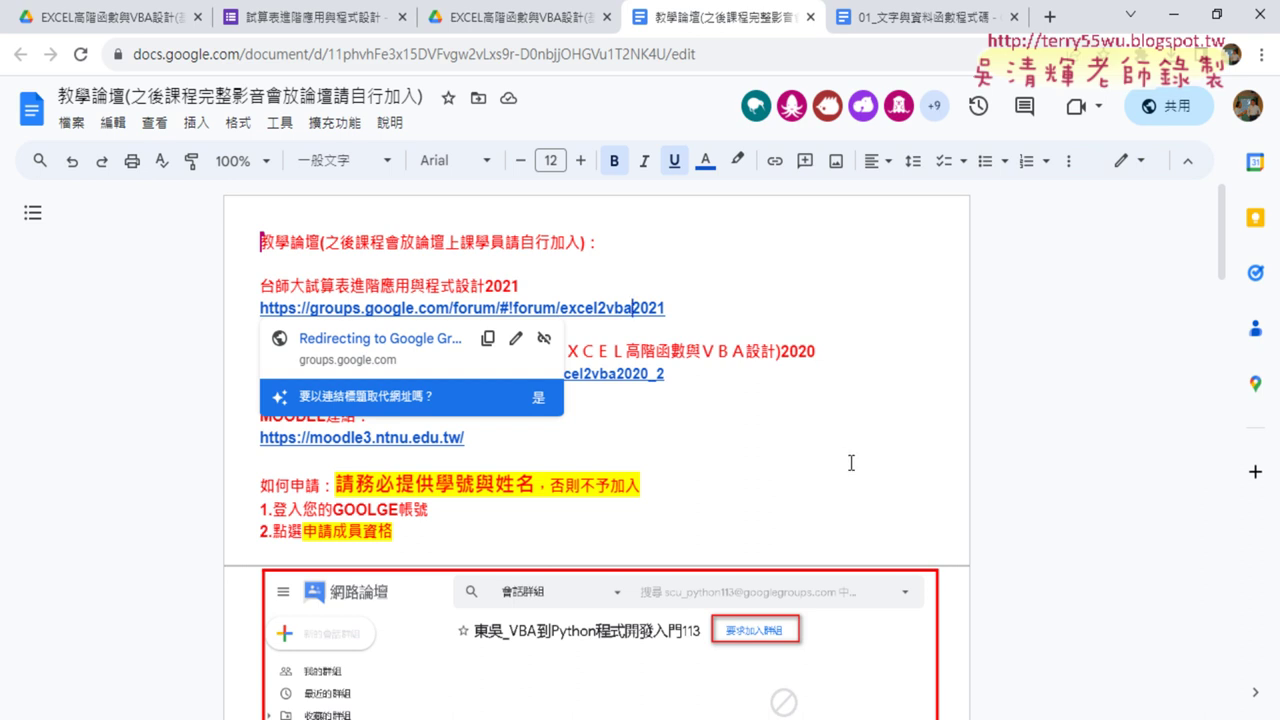
Read through the forum joining steps, then open the 2021 forum link in a new tab
scroll(915, 428, "down", 3)
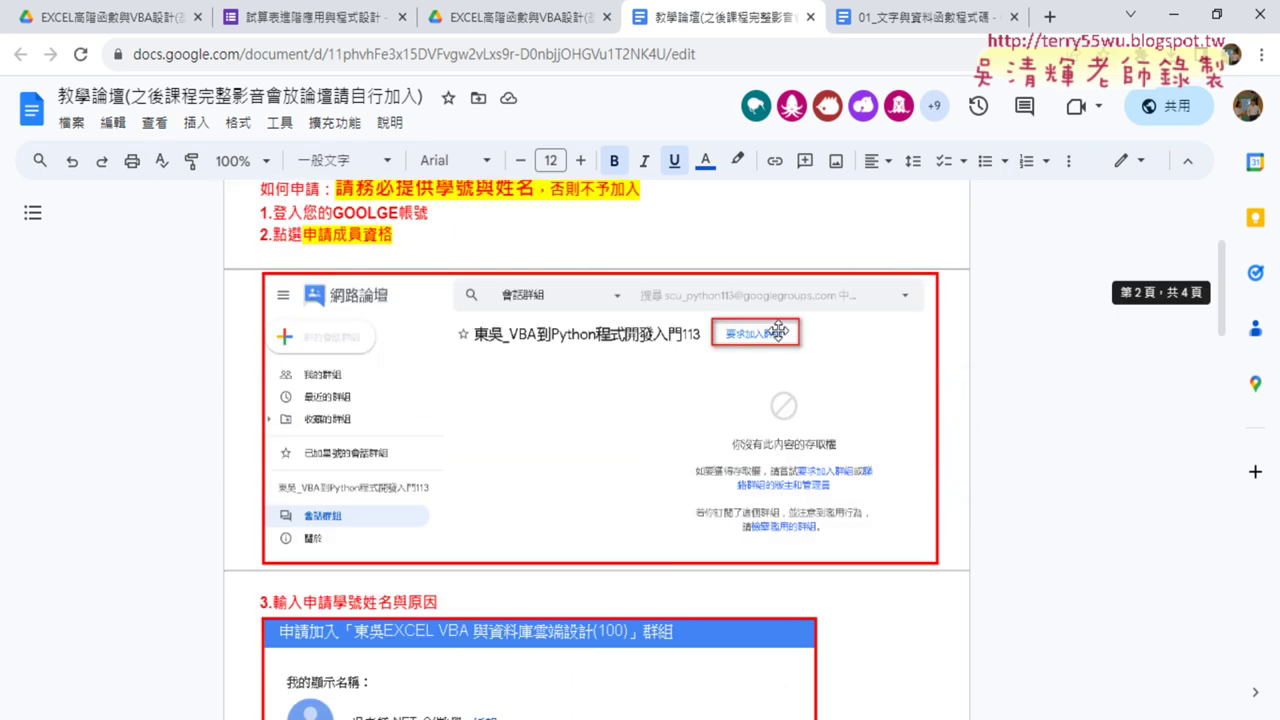
scroll(921, 404, "down", 1)
scroll(921, 404, "down", 5)
scroll(500, 480, "up", 2)
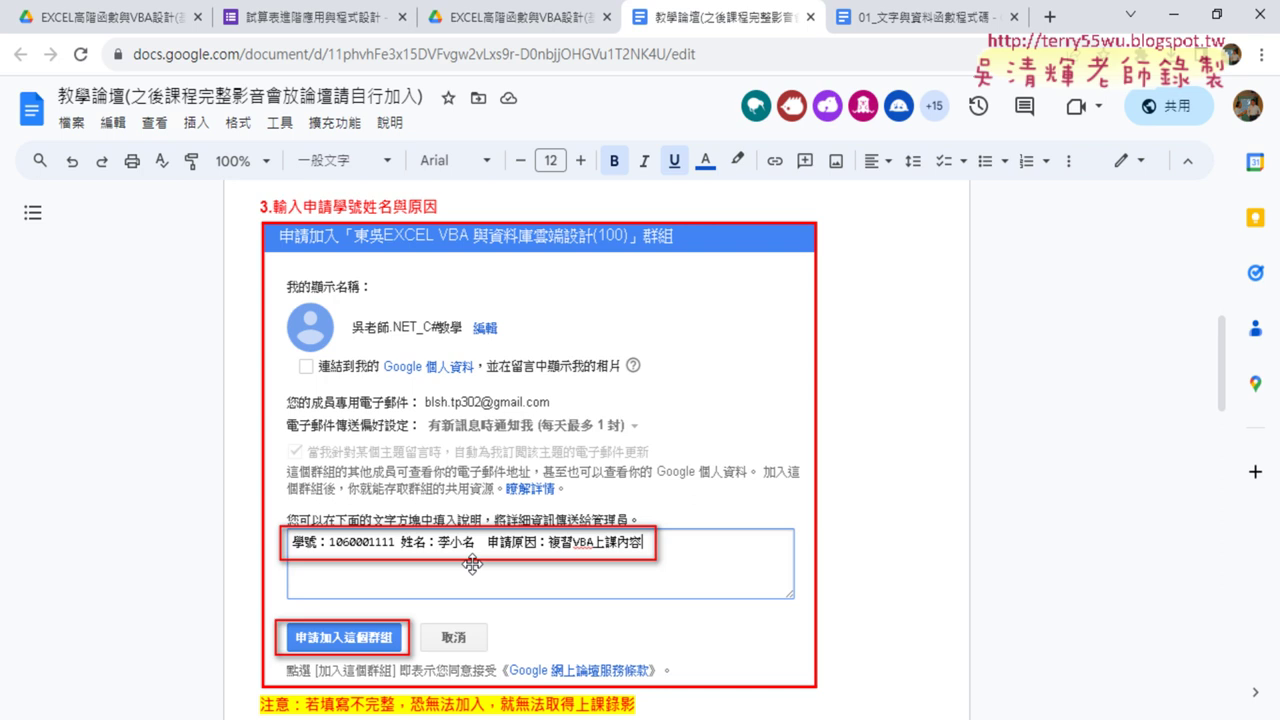
scroll(969, 416, "up", 3)
scroll(969, 416, "up", 2)
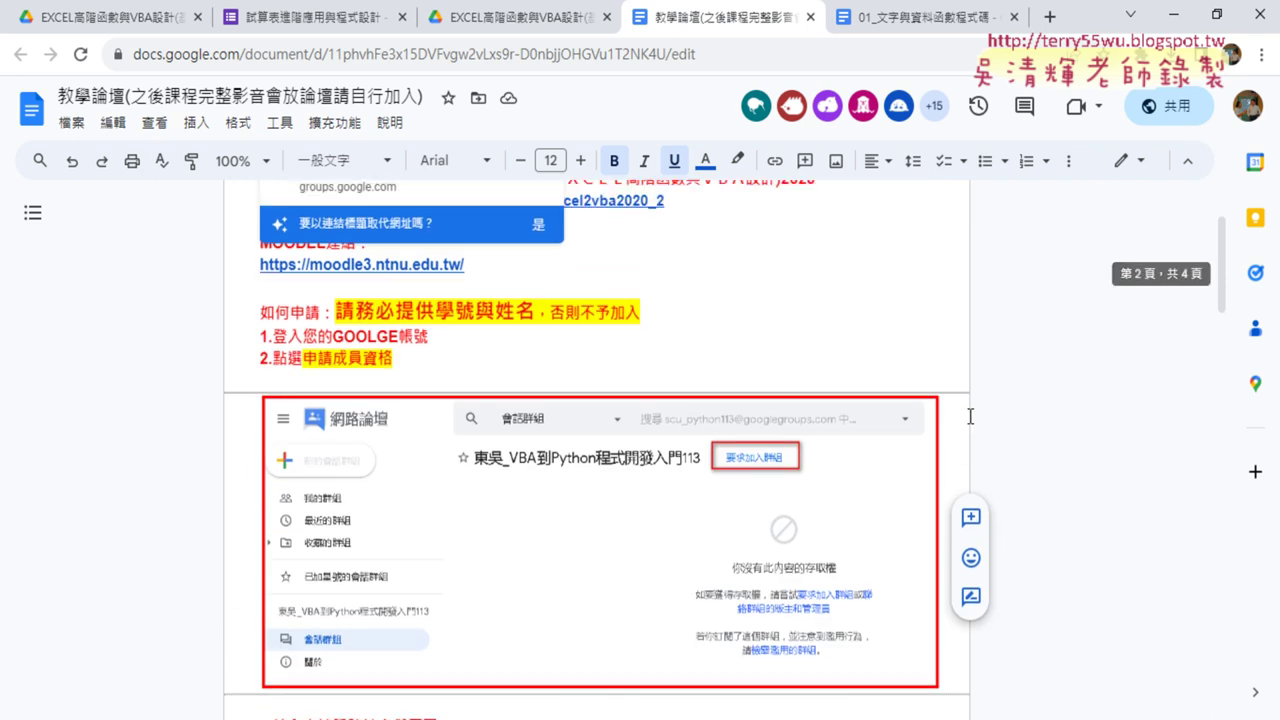
scroll(969, 416, "up", 2)
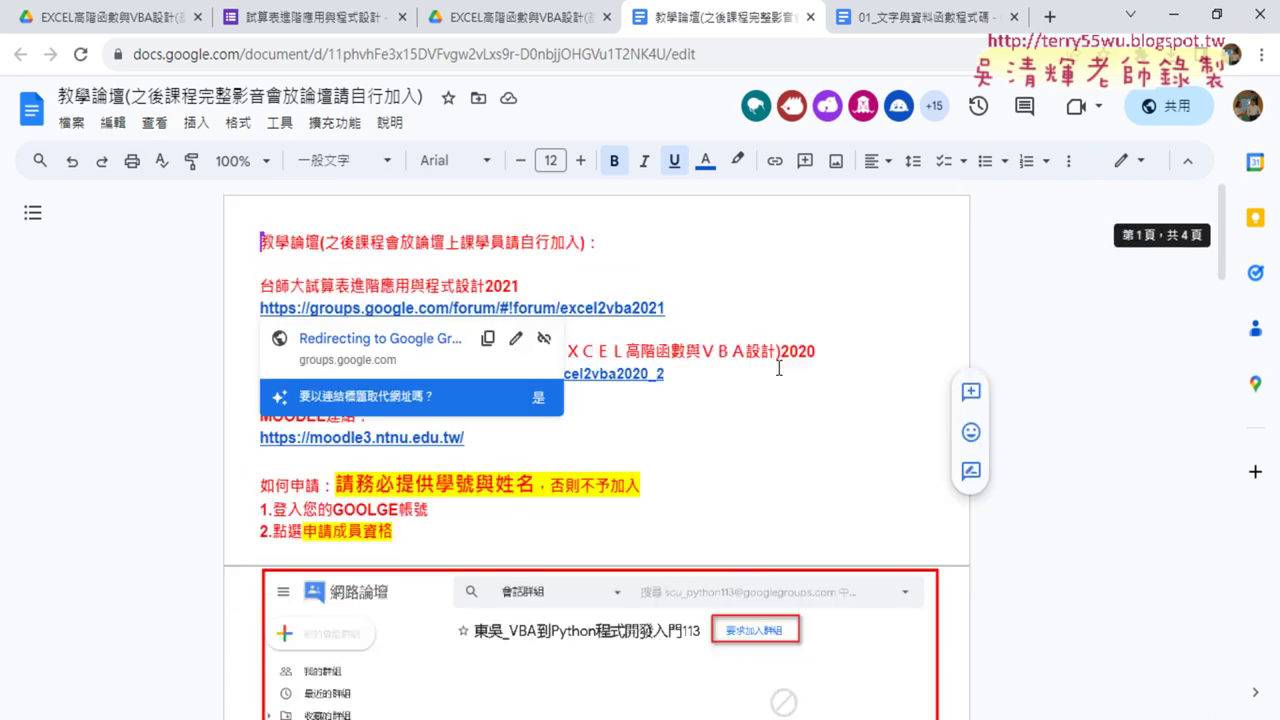
left_click(379, 349)
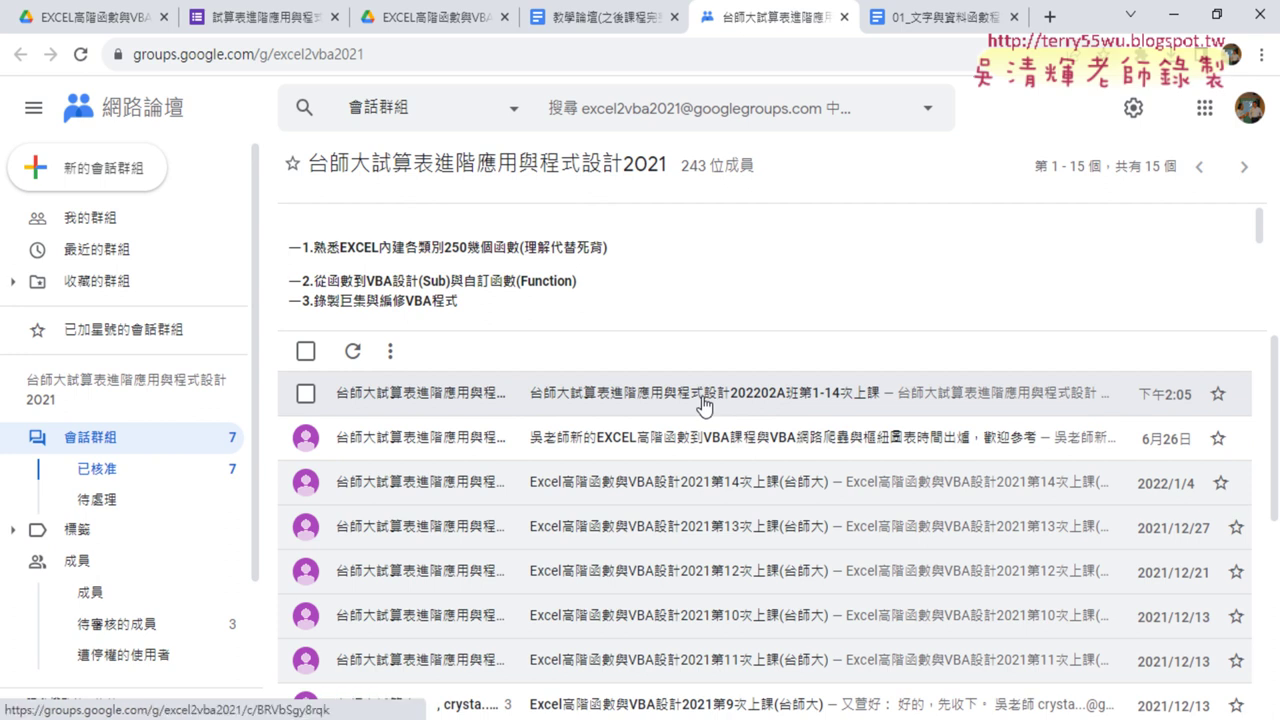
Open the lessons 1–14 thread and follow lesson 14's YouTube playlist link
left_click(668, 400)
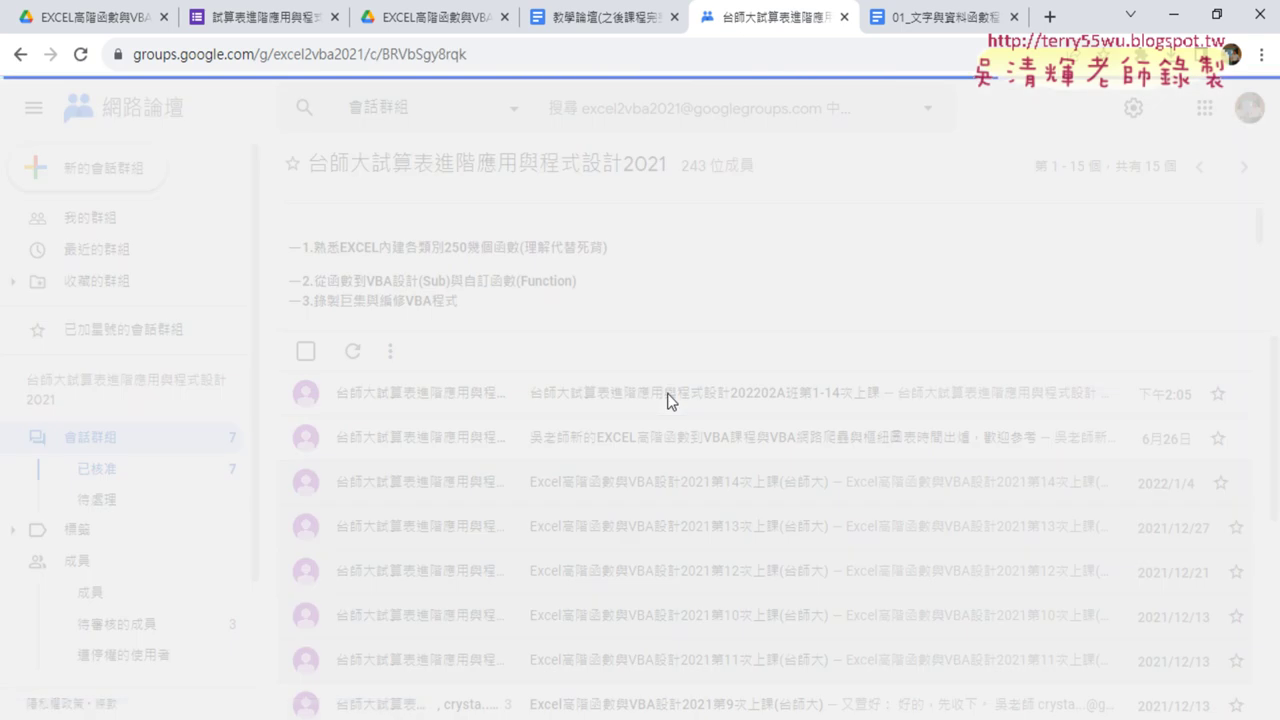
scroll(667, 400, "down", 2)
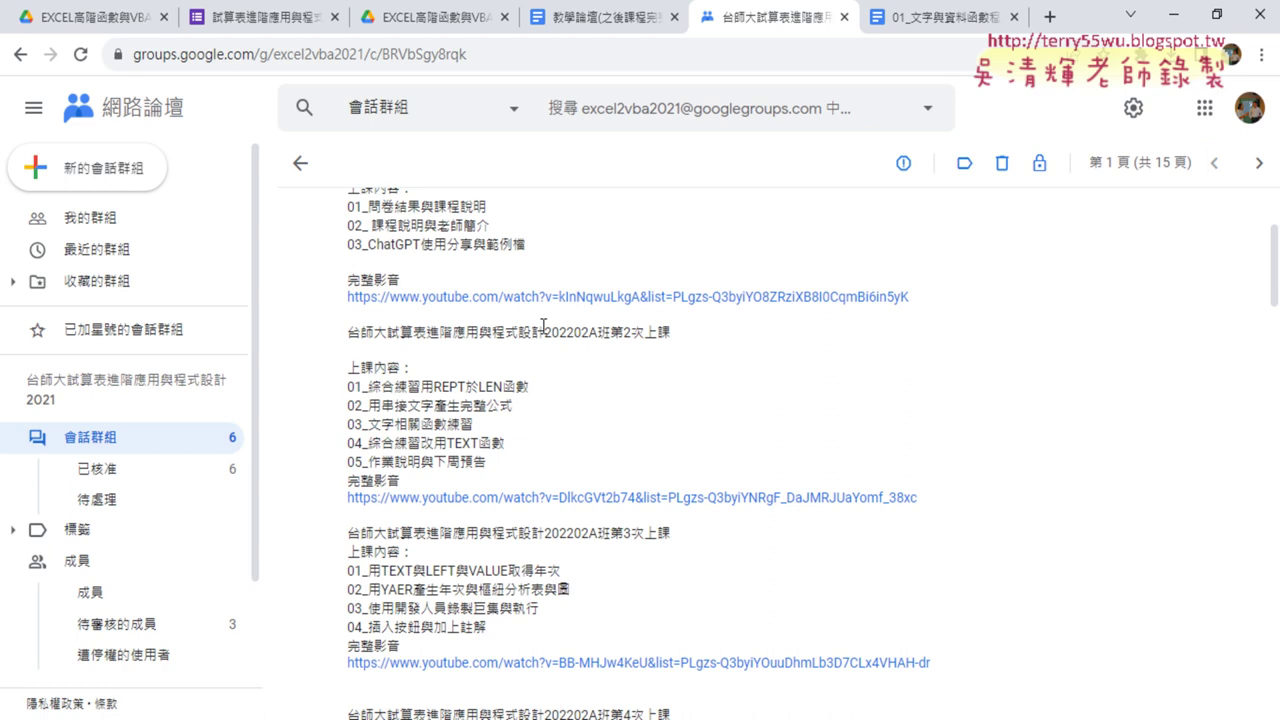
scroll(620, 392, "up", 1)
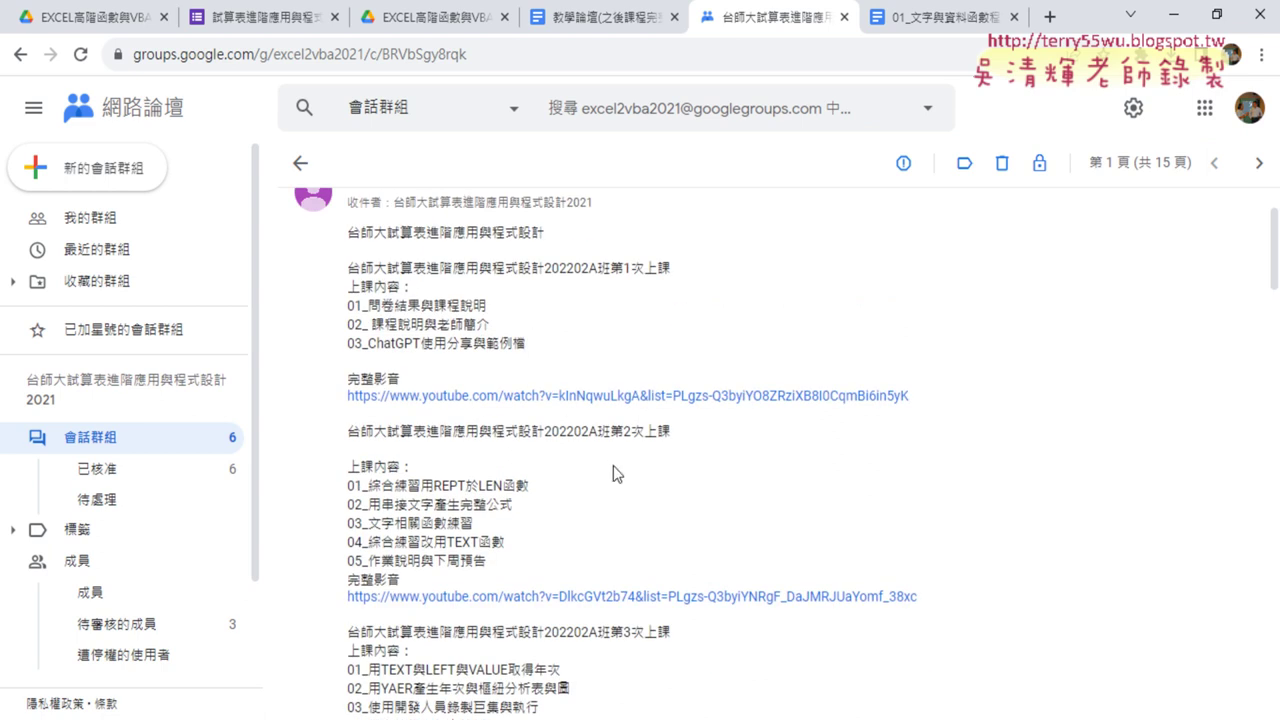
scroll(620, 470, "down", 2)
scroll(612, 470, "down", 3)
scroll(593, 435, "down", 2)
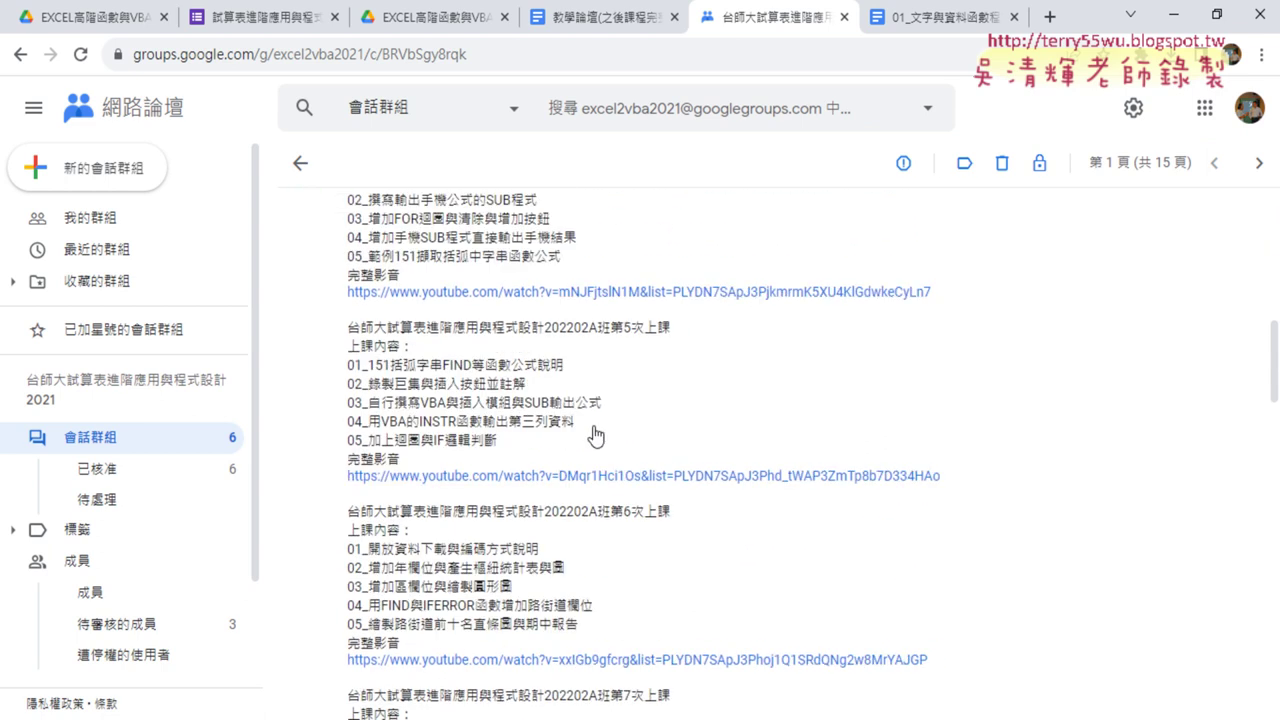
scroll(593, 435, "down", 5)
scroll(593, 435, "down", 5)
scroll(593, 440, "down", 2)
scroll(591, 520, "down", 2)
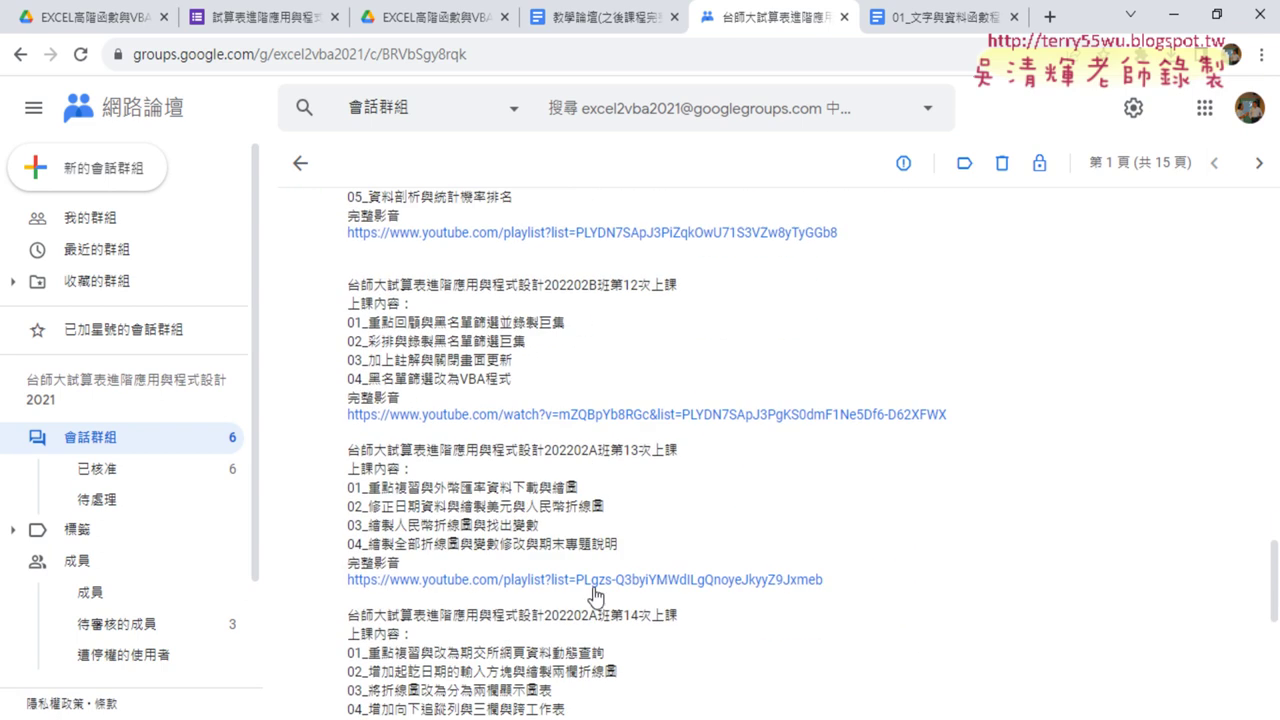
scroll(588, 507, "down", 4)
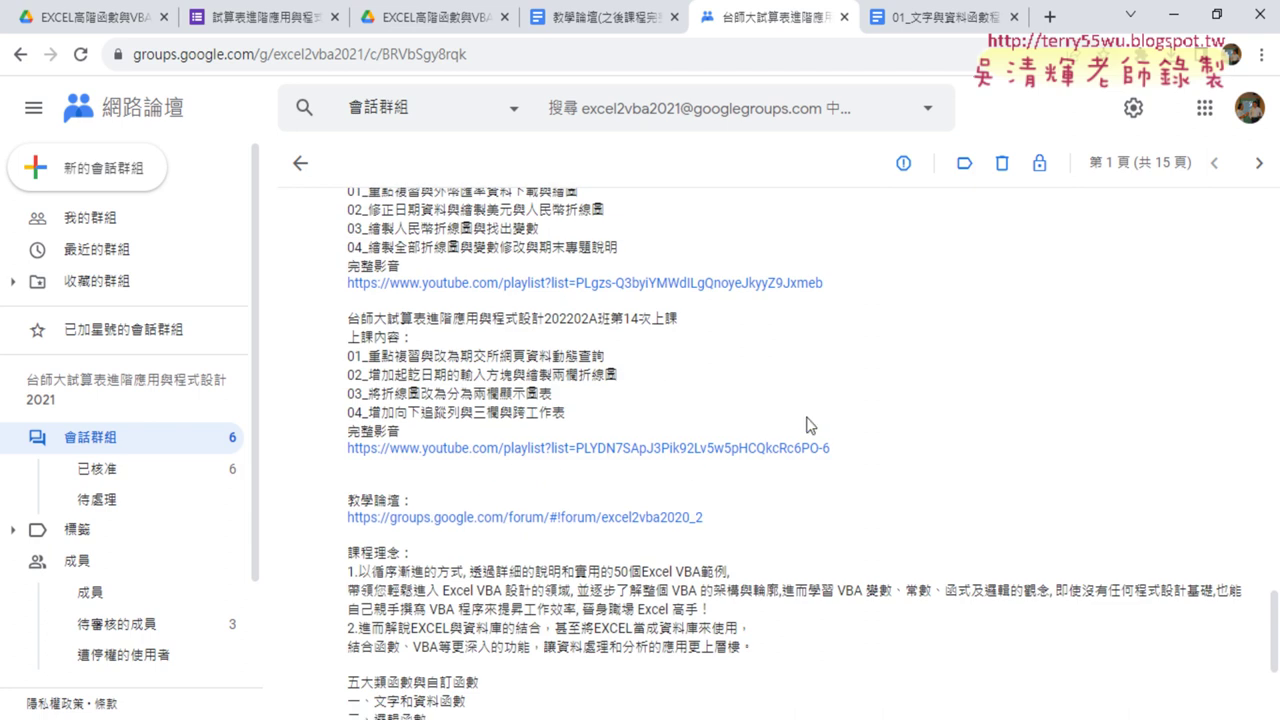
left_click(606, 449)
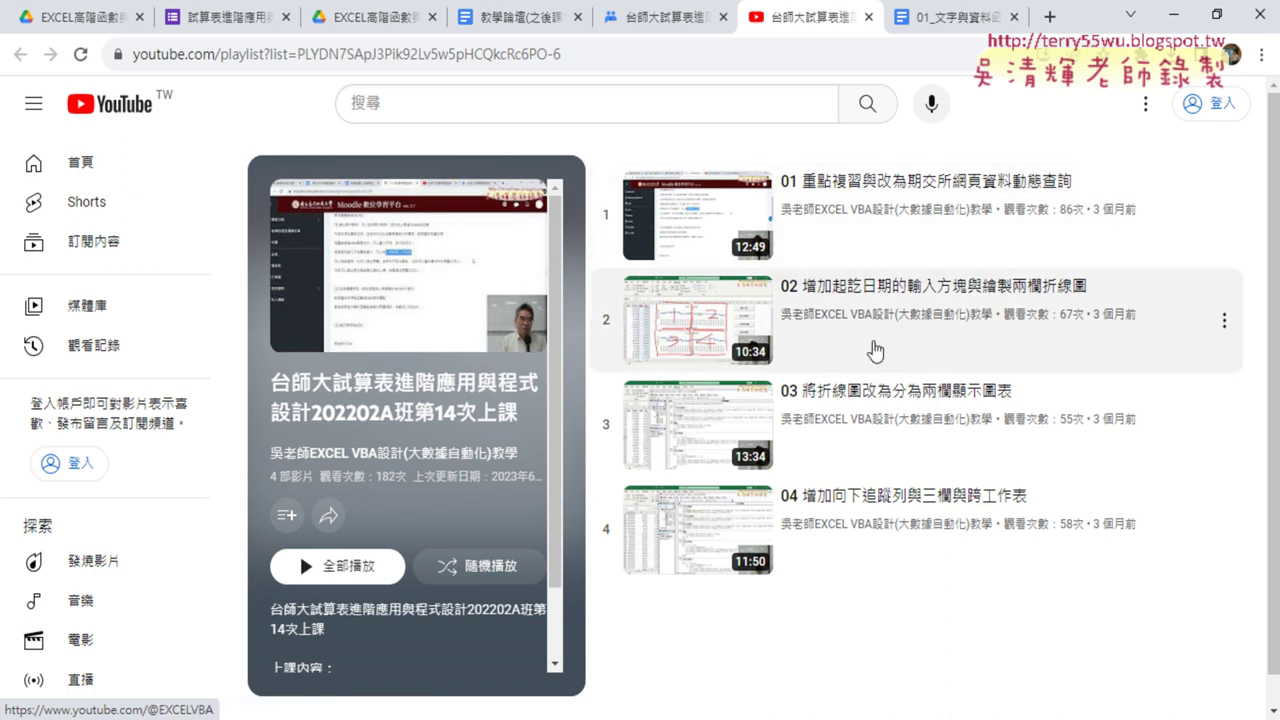
mouse_move(916, 528)
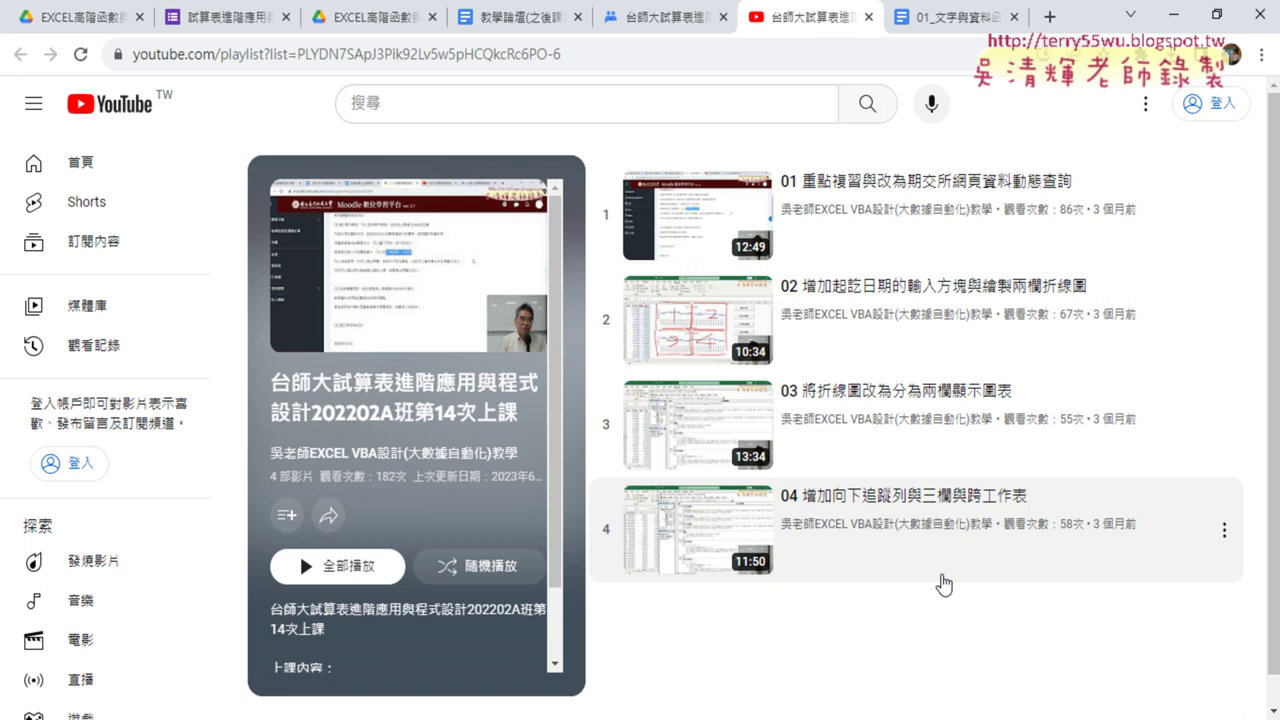
Close the lesson 14 playlist, open the lesson 13 playlist, then return to PowerPoint
left_click(868, 17)
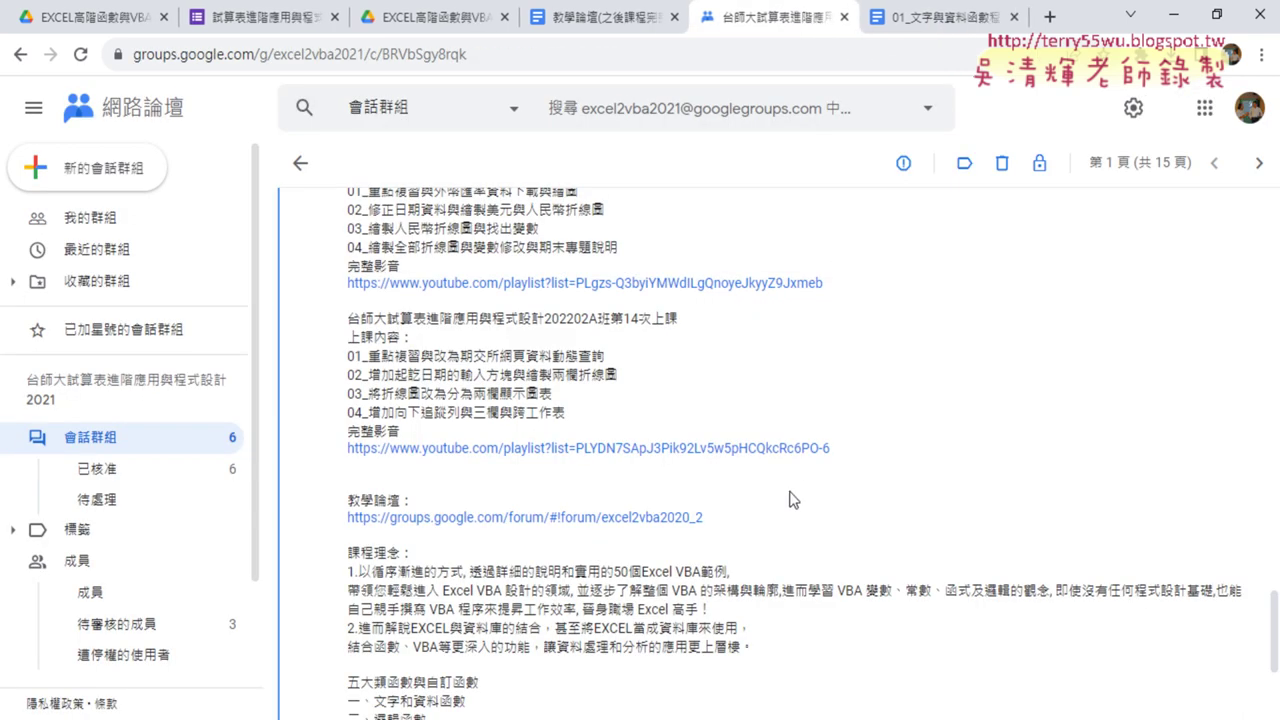
left_click(586, 286)
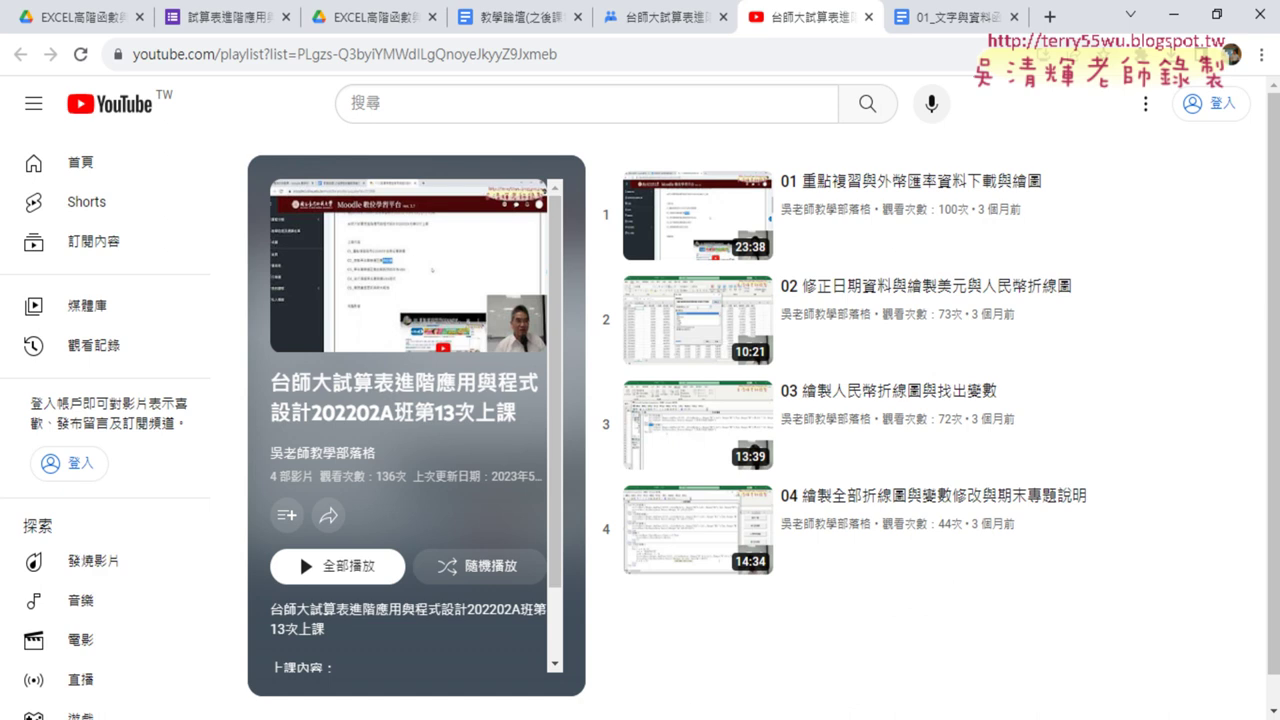
key("alt+Tab")
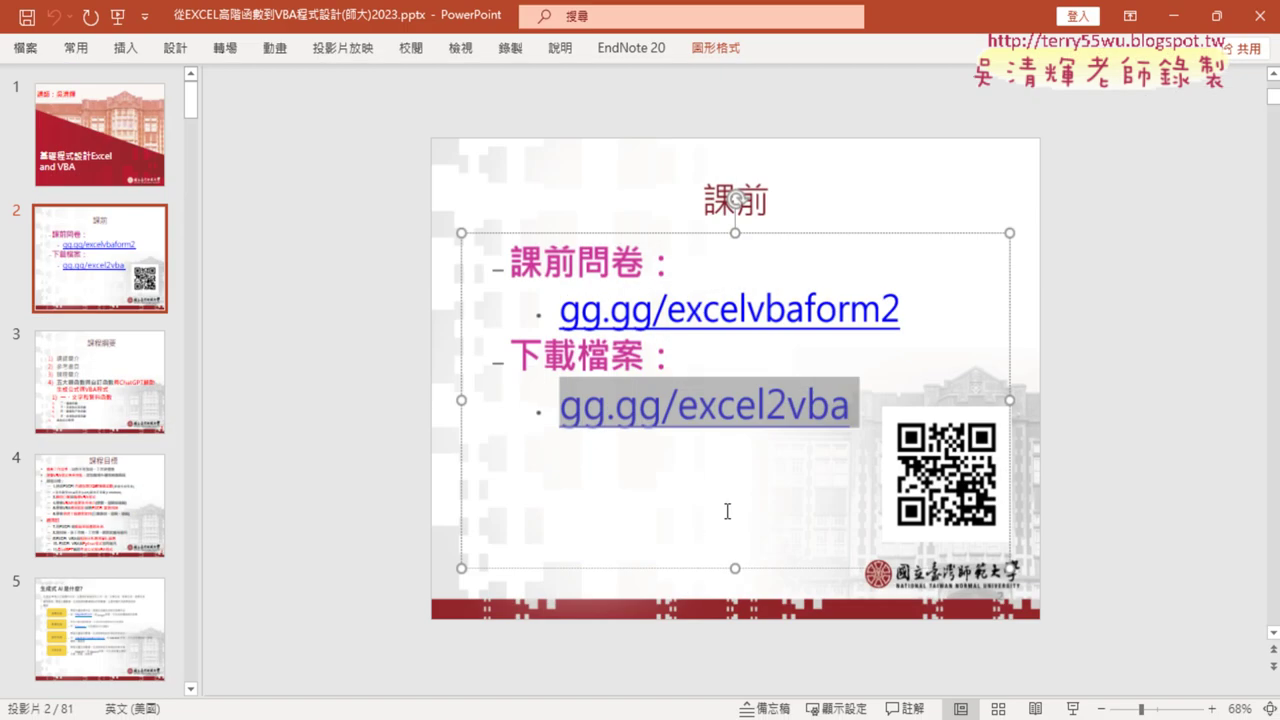
Select slide 3 (課程綱要) and start the slide show from it
left_click(125, 418)
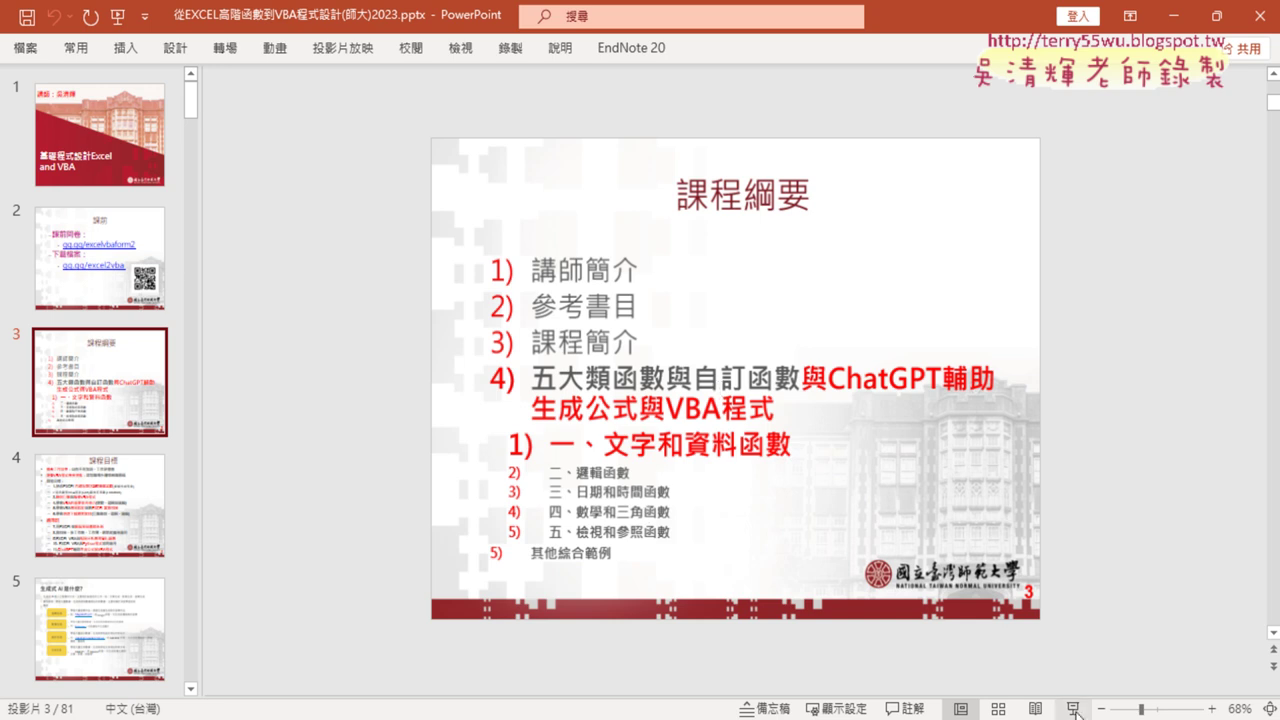
left_click(1072, 708)
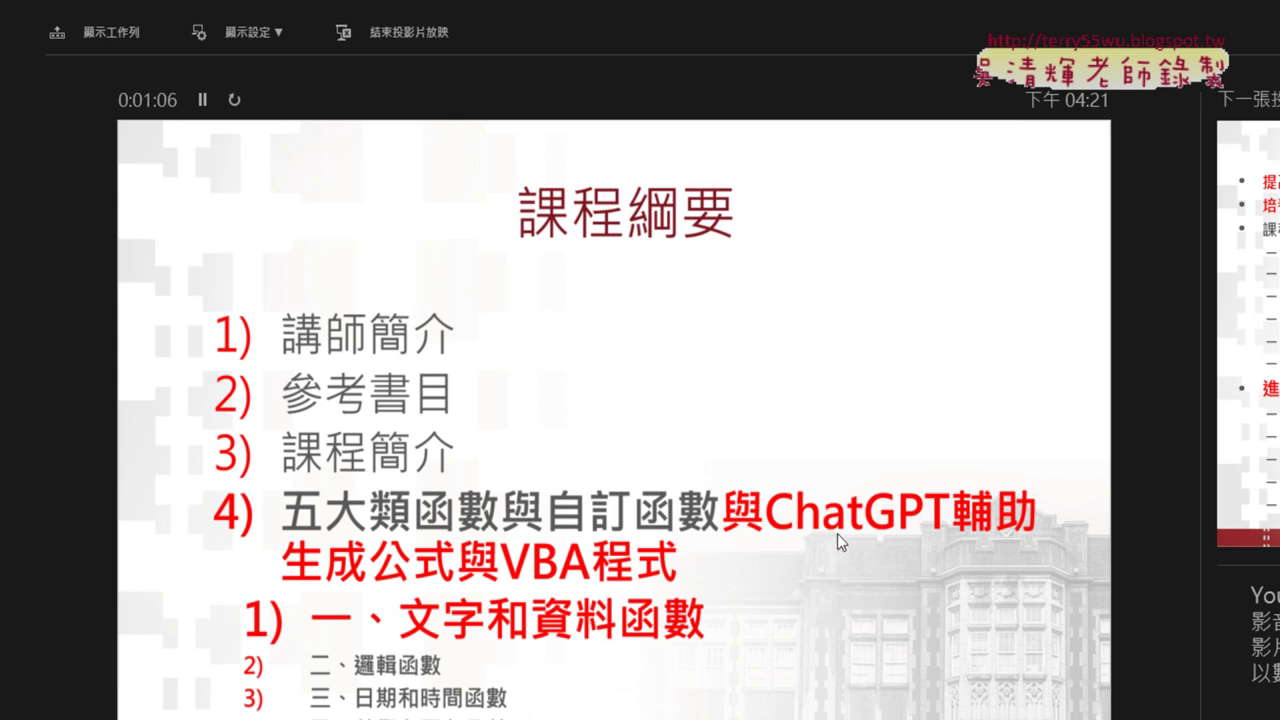
Advance the slide show to the 課程目標 slide listing eight course goals
left_click(852, 585)
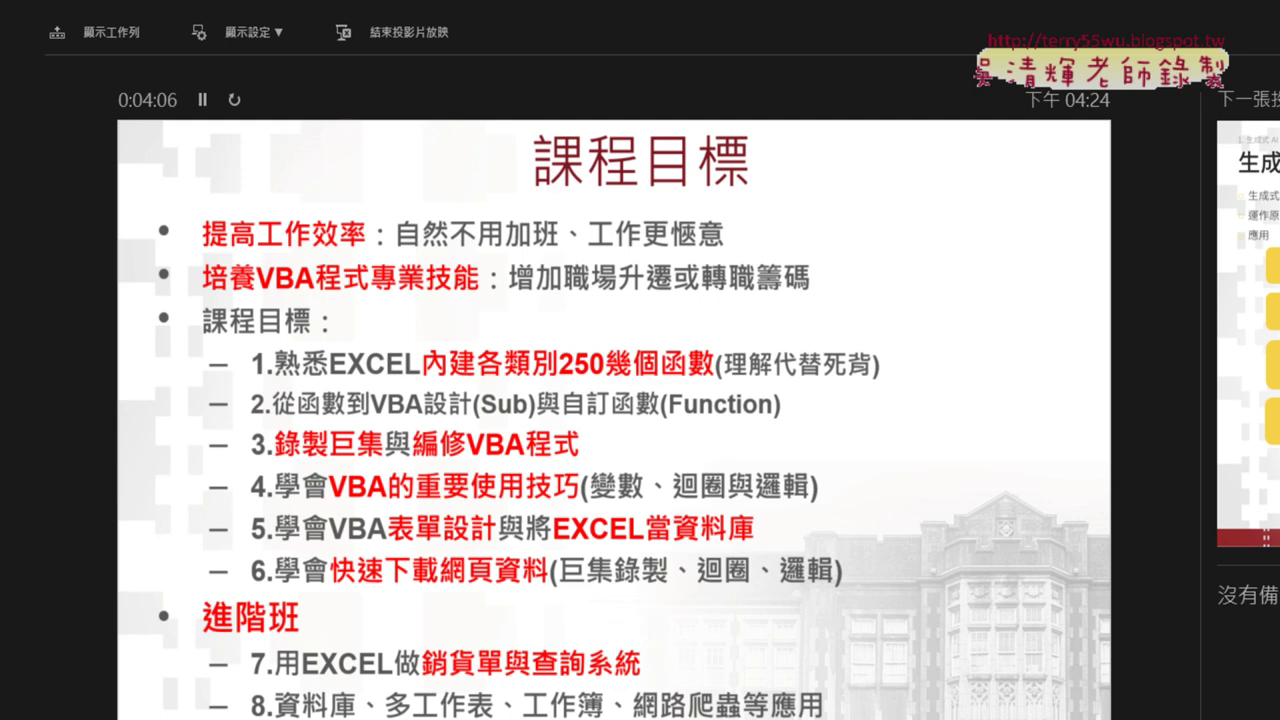
Step forward two slides to 講師簡歷 and exit the slide show to slide 6
key("Right")
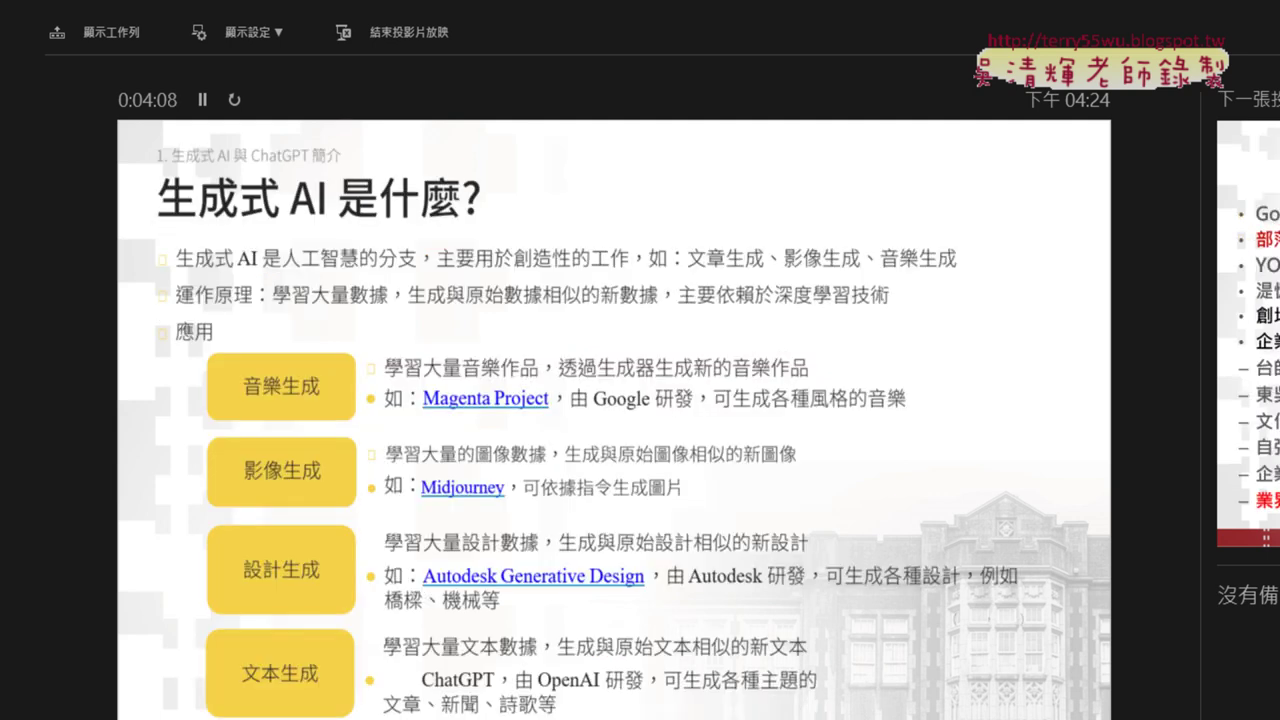
key("Right")
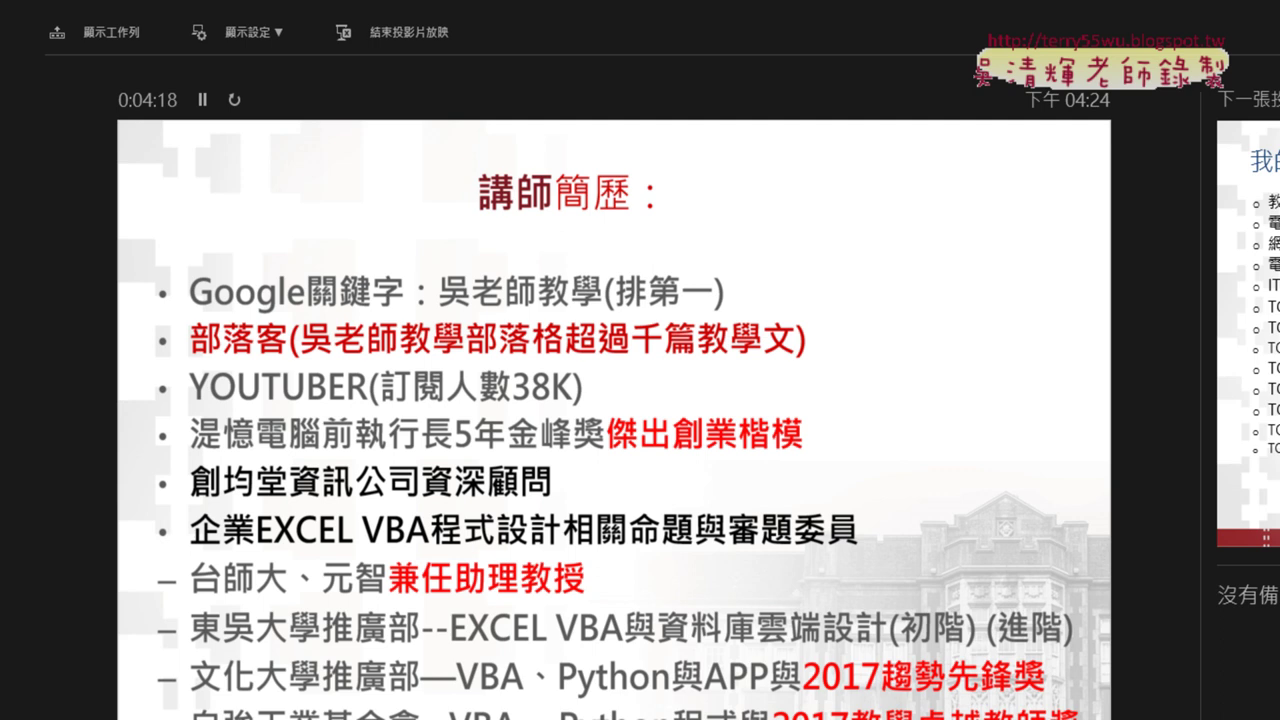
key("Escape")
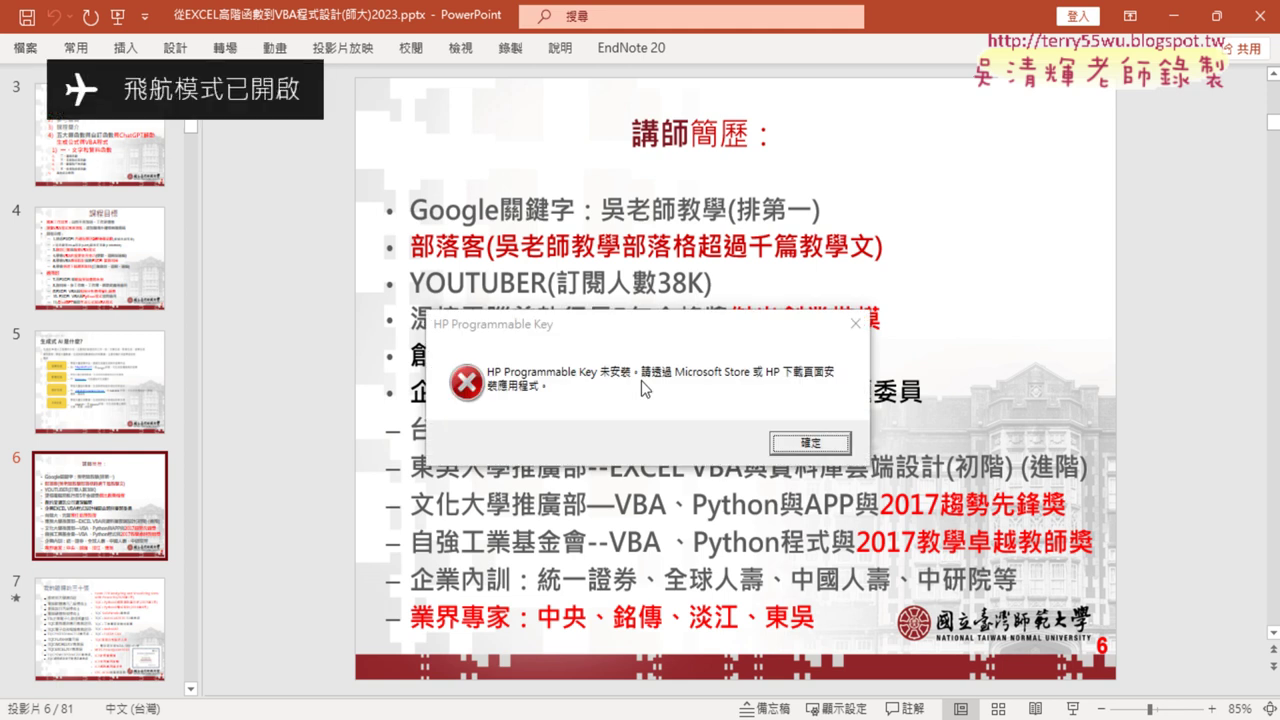
Dismiss the programmable key error and open Save As for 從EXCEL高階函數到VBA程式設計(師大)2023.pptx in the _簡報 folder
left_click(809, 444)
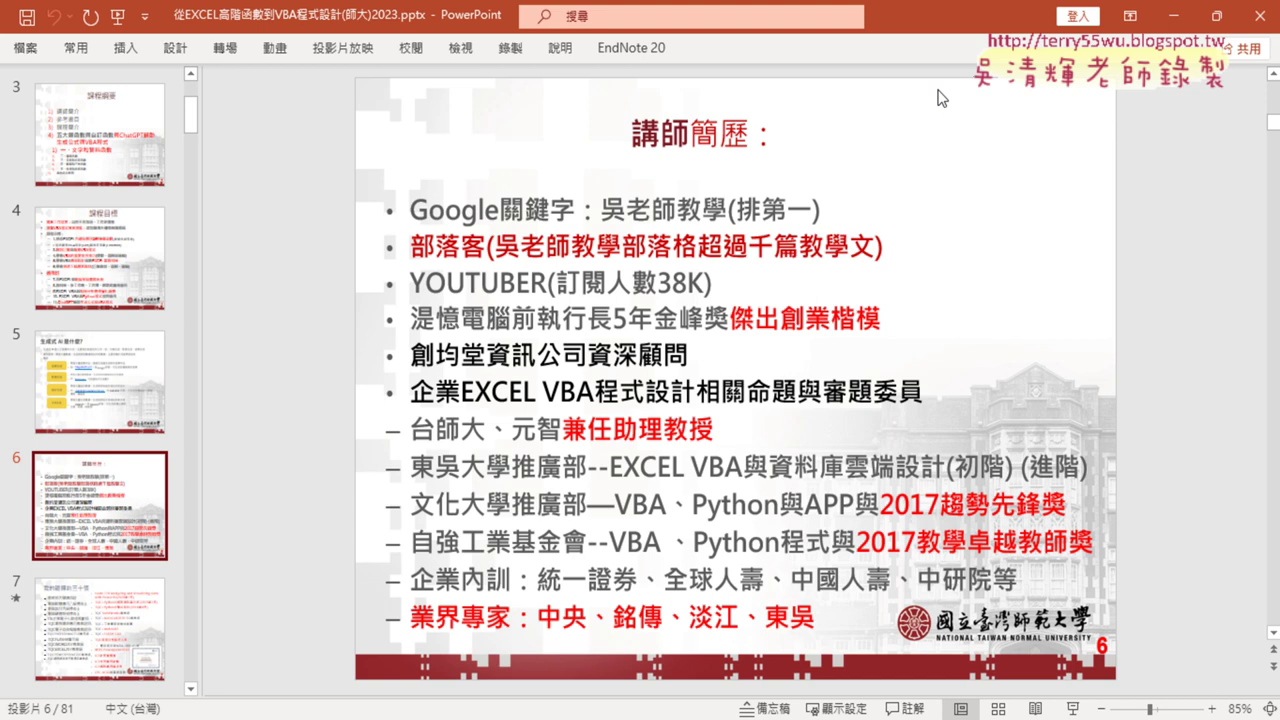
key("F12")
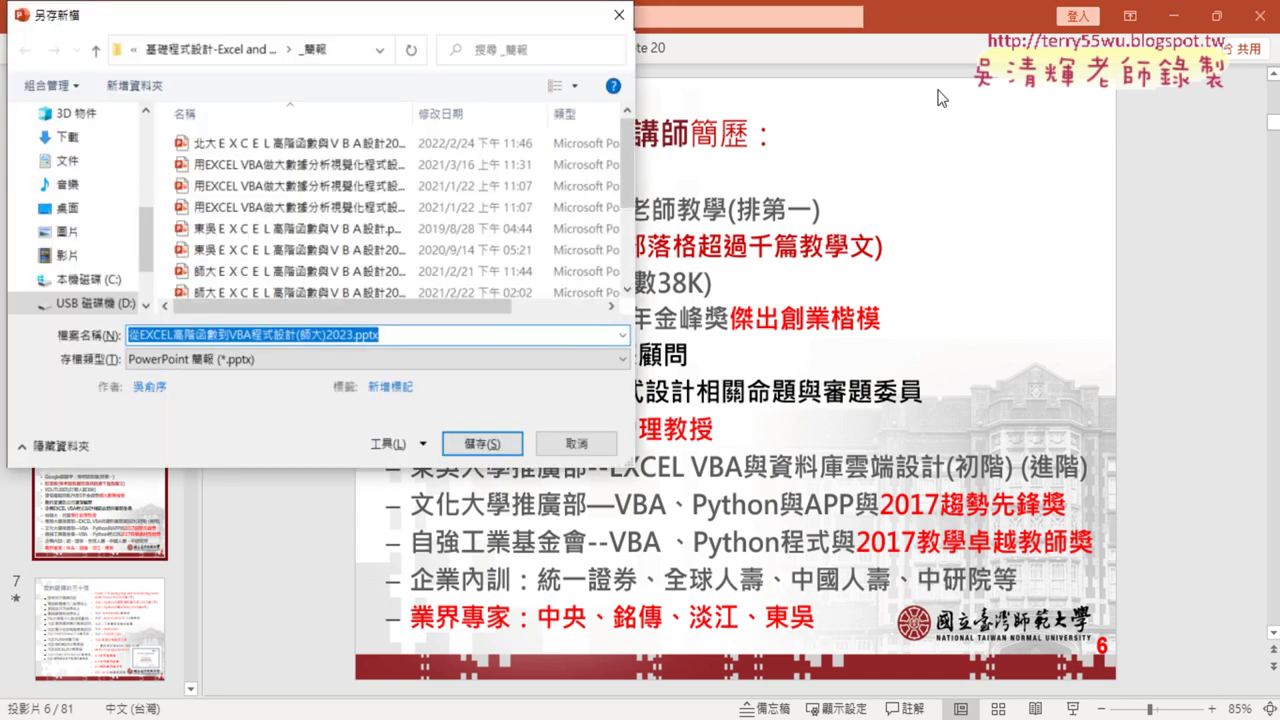